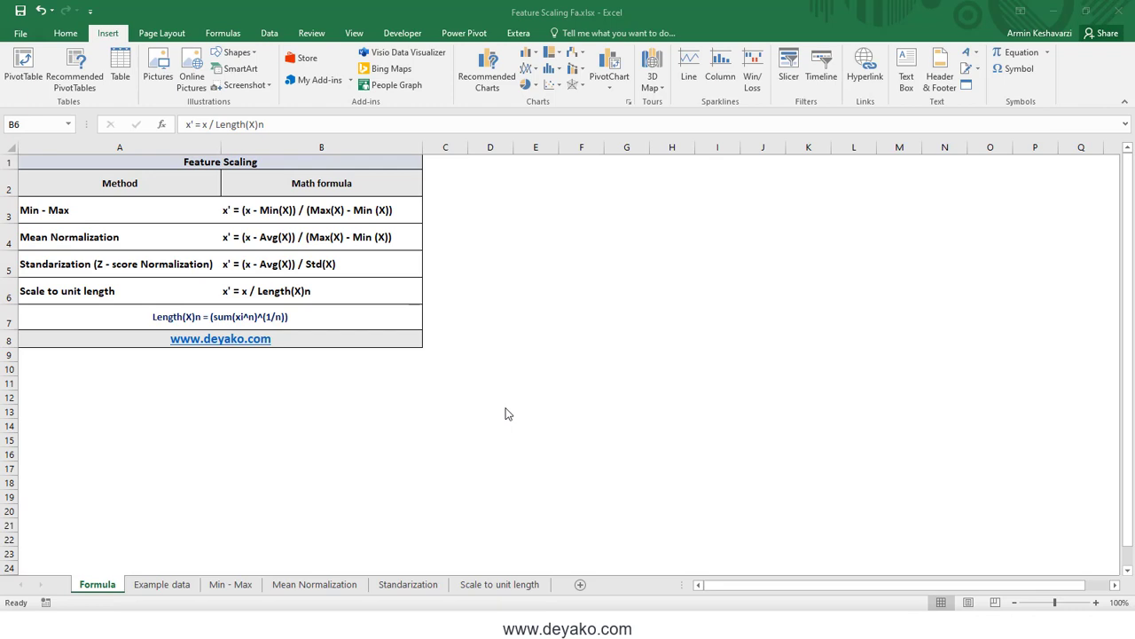
Compare the Mean Normalization and Standardization rows and the Feature Scaling title on the Formula sheet
click(62, 253)
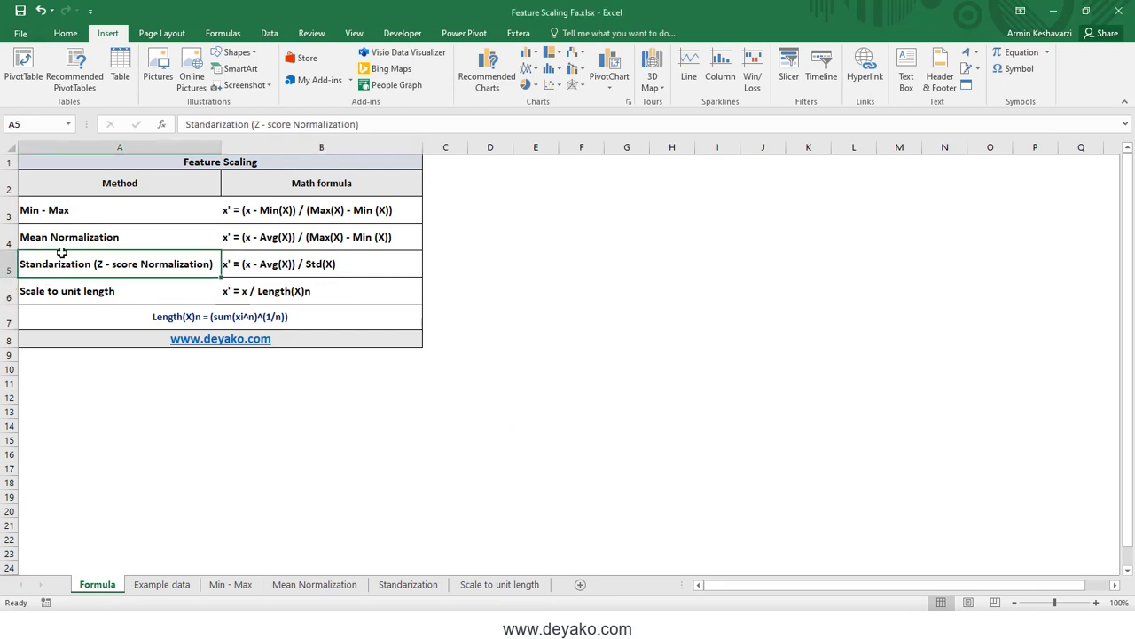
click(73, 241)
click(82, 264)
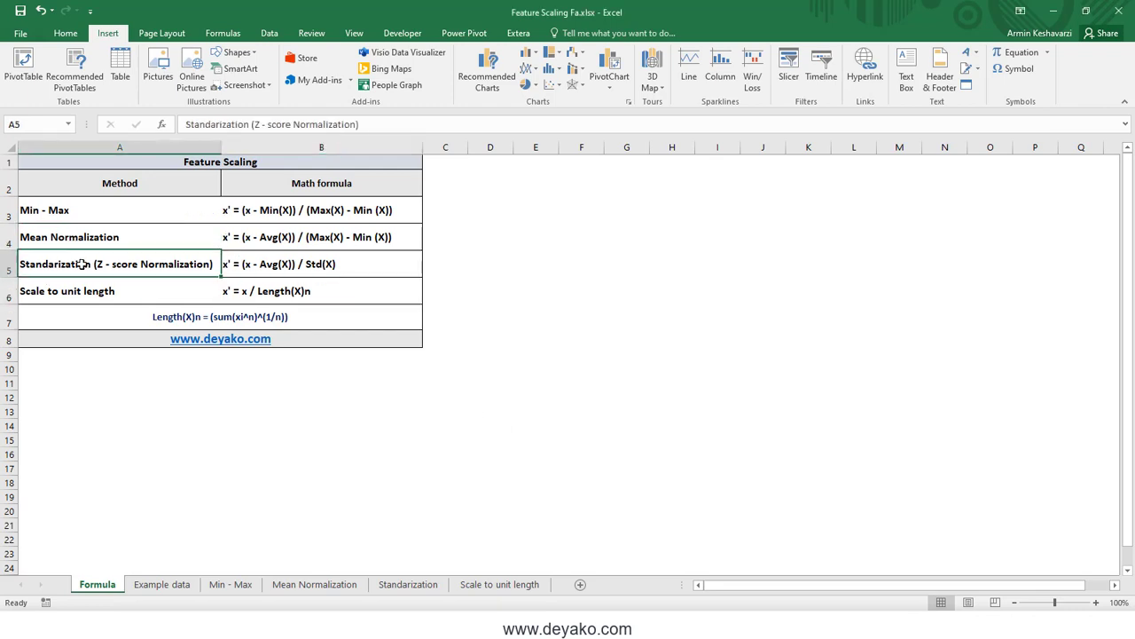
drag(82, 265, 85, 238)
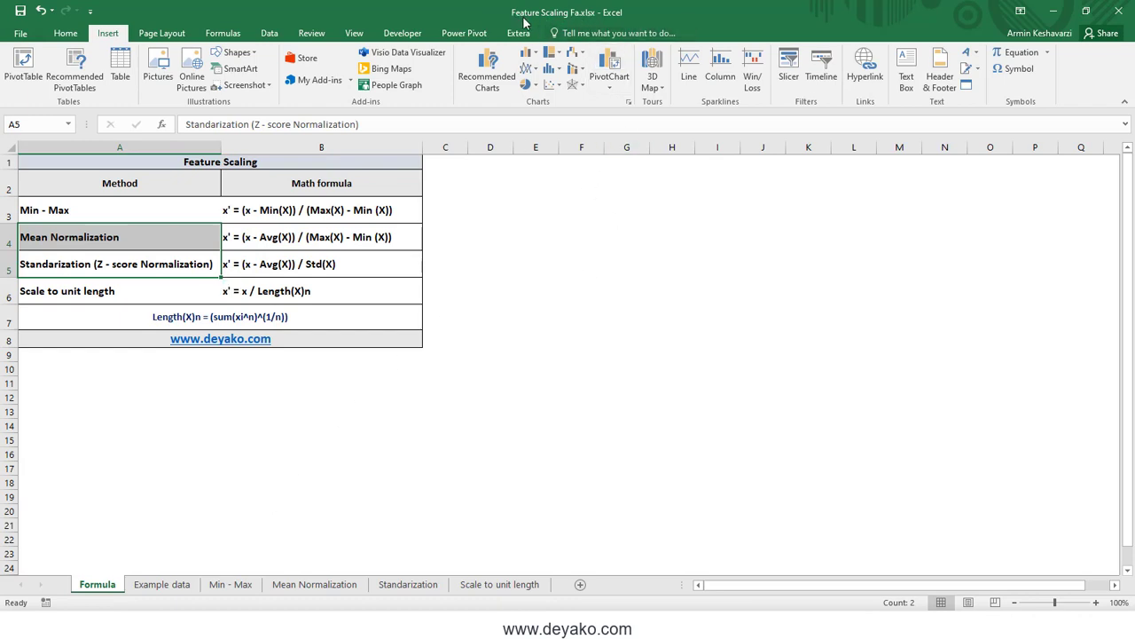
click(166, 161)
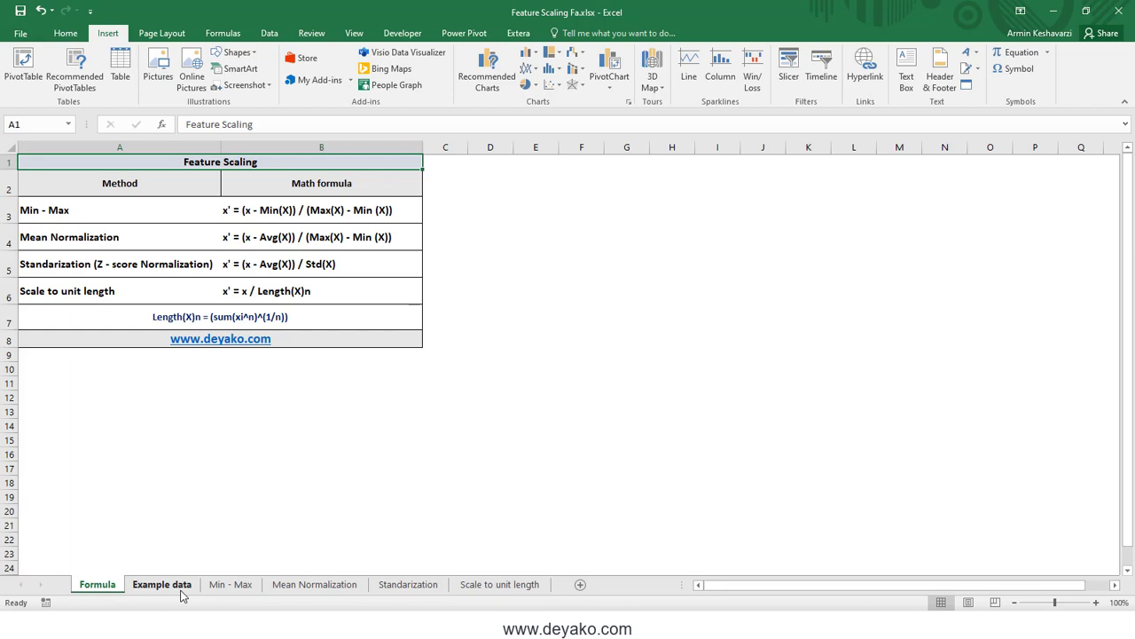
On Example data, select the curb-weight to price columns and check the sample count to row 200
click(180, 589)
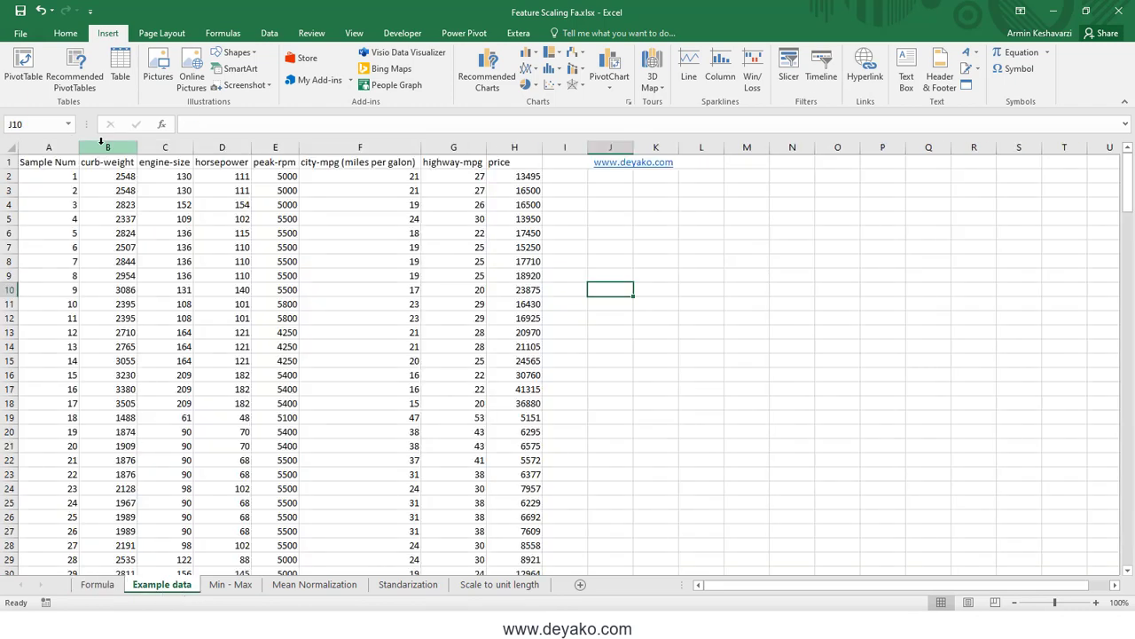
drag(101, 144, 517, 177)
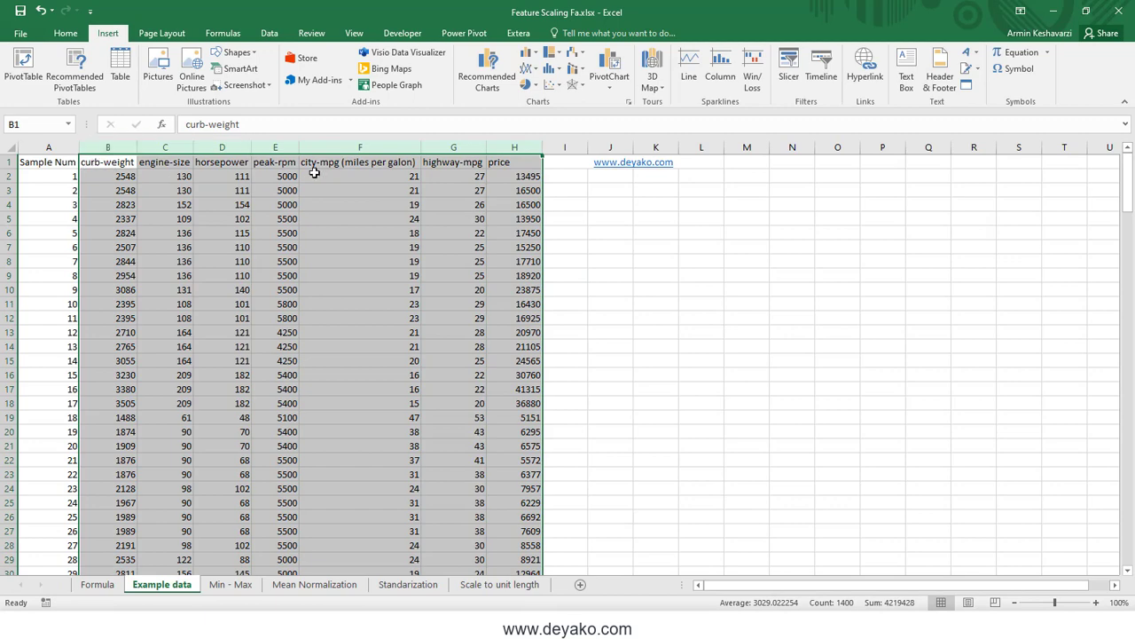
click(63, 170)
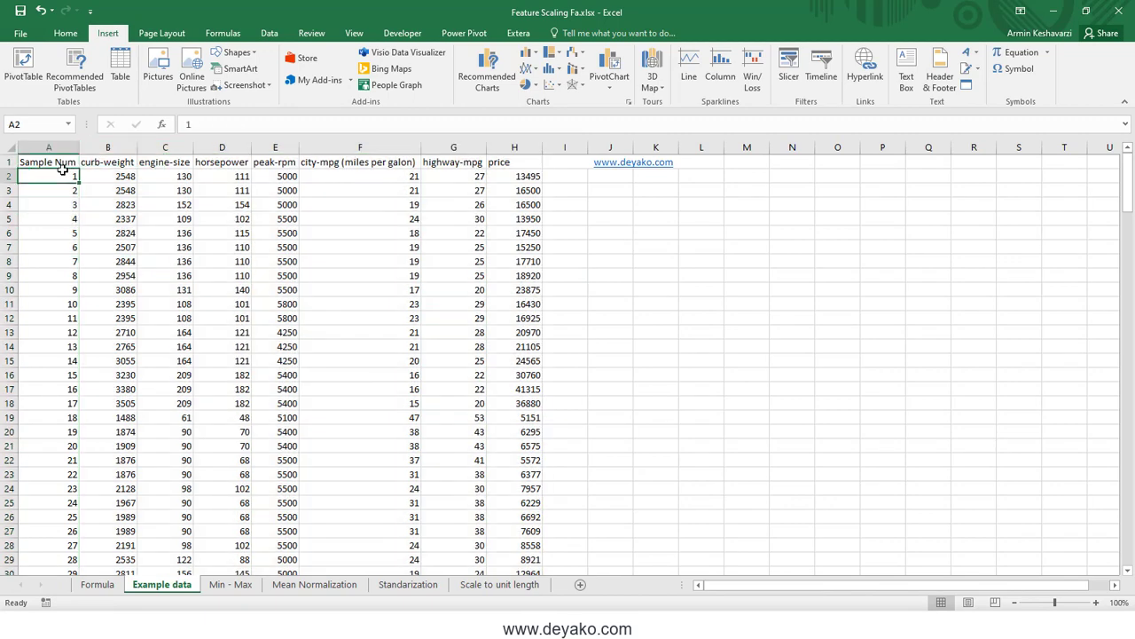
key(ctrl+shift+Down)
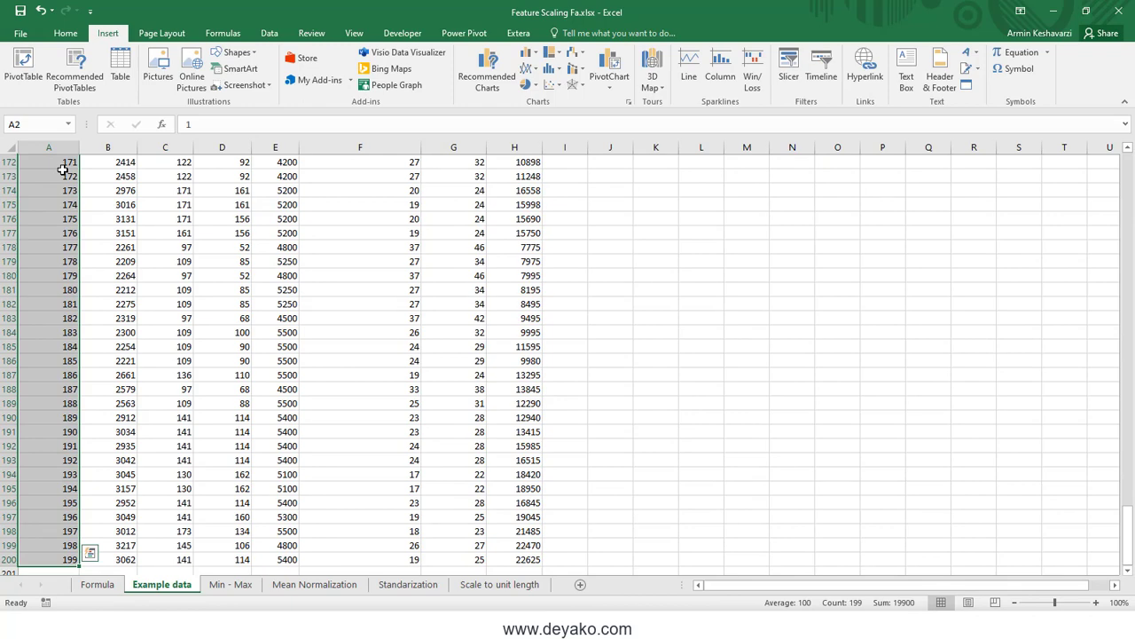
drag(1128, 532, 1128, 178)
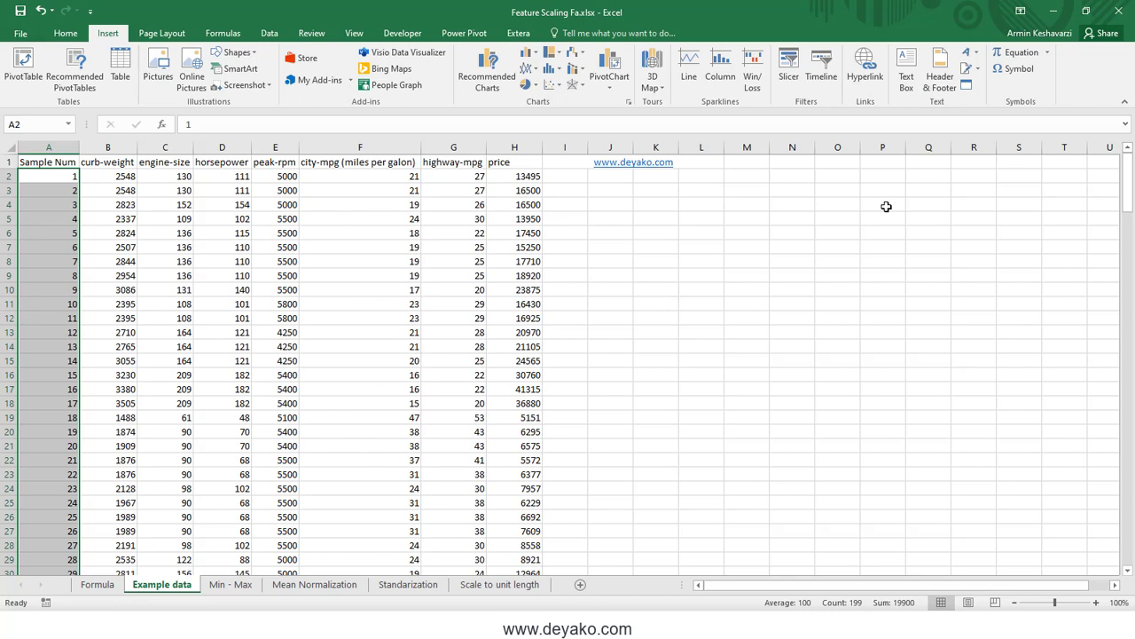
Insert a blank column I after price, then select sample numbers 1 and 2
right_click(568, 147)
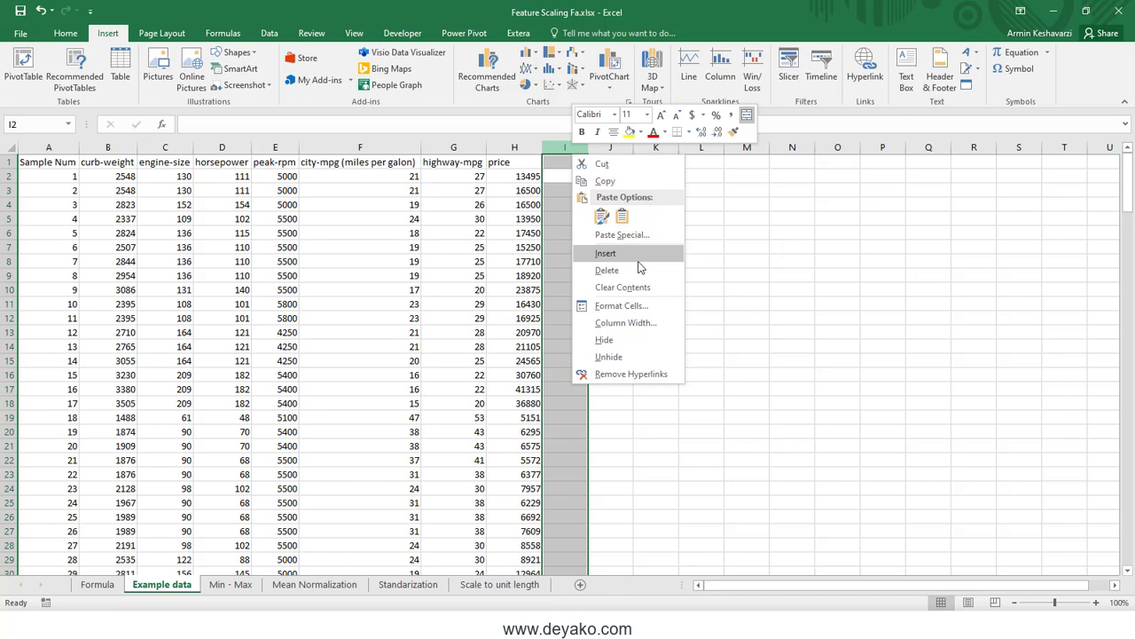
click(636, 255)
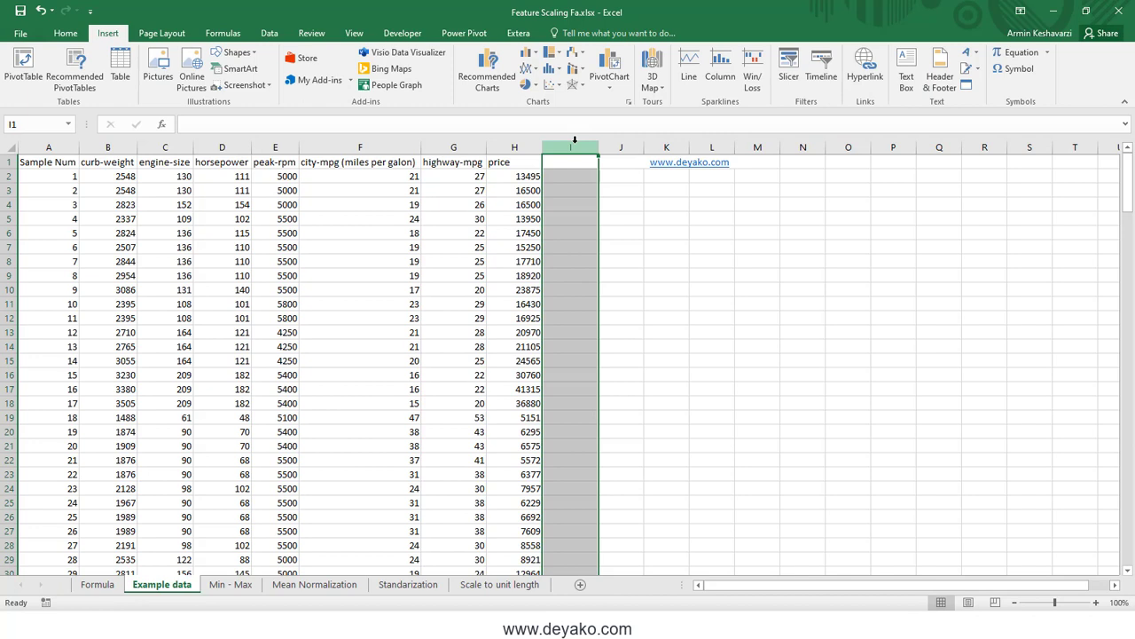
drag(74, 175, 70, 194)
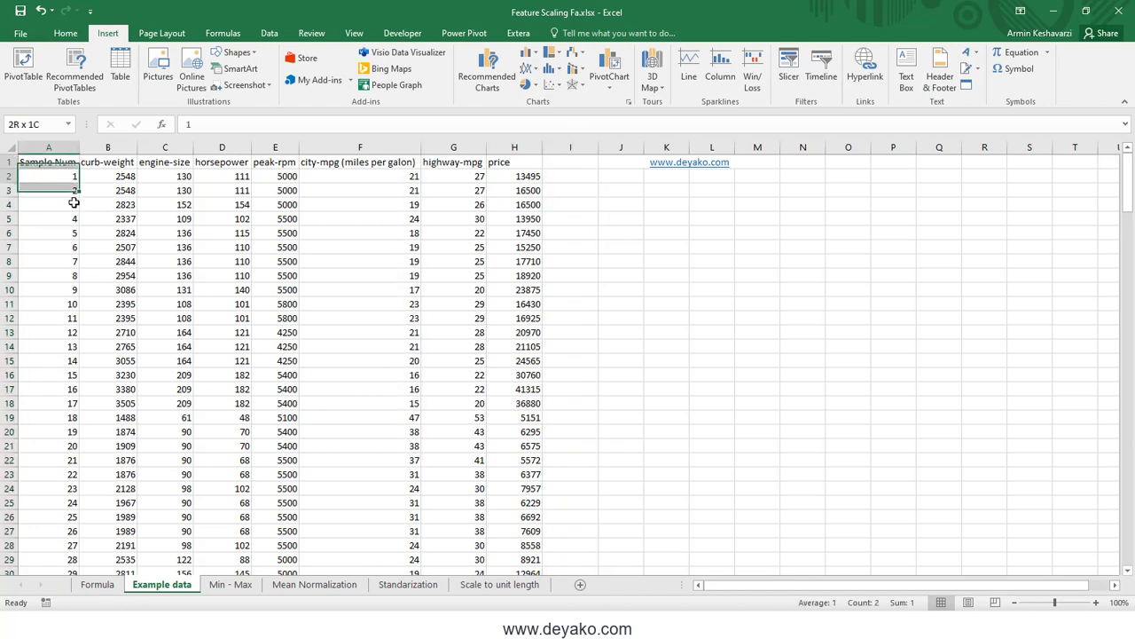
drag(70, 193, 75, 196)
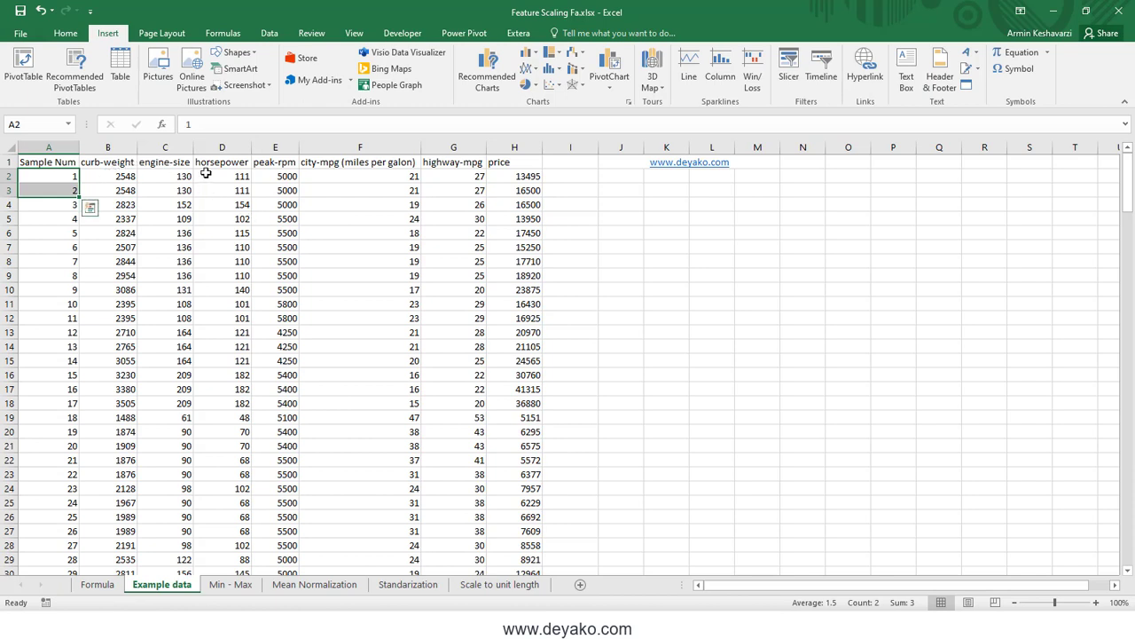
Enter =AVERAGE(B2:H2) in I2 to average the first car's features
click(571, 176)
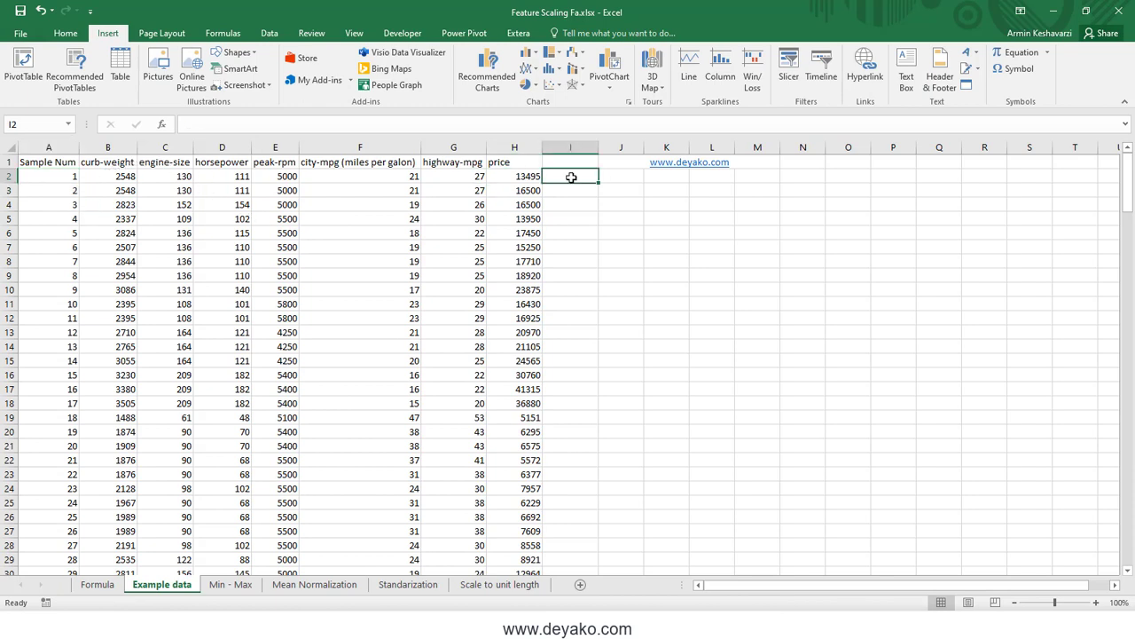
text(=av)
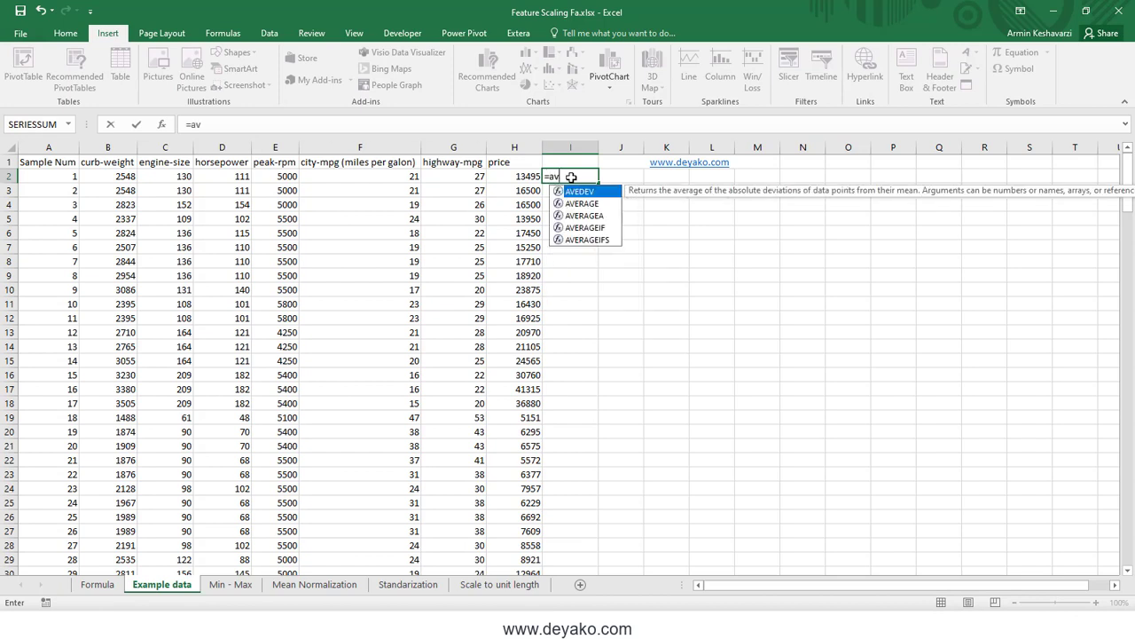
double_click(596, 204)
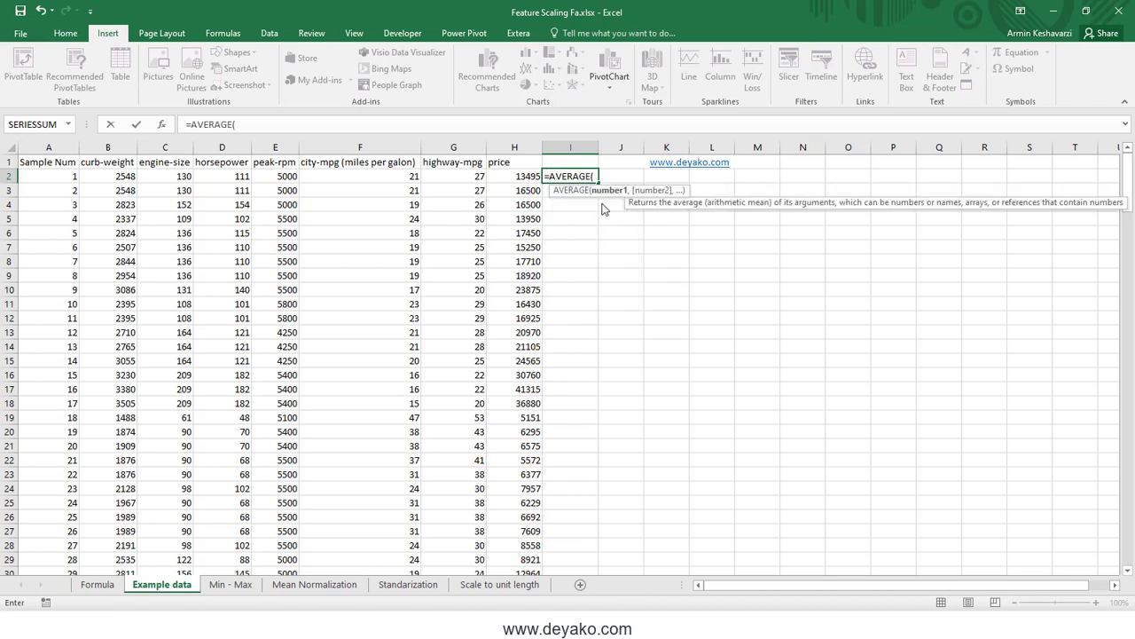
click(137, 176)
drag(137, 175, 522, 177)
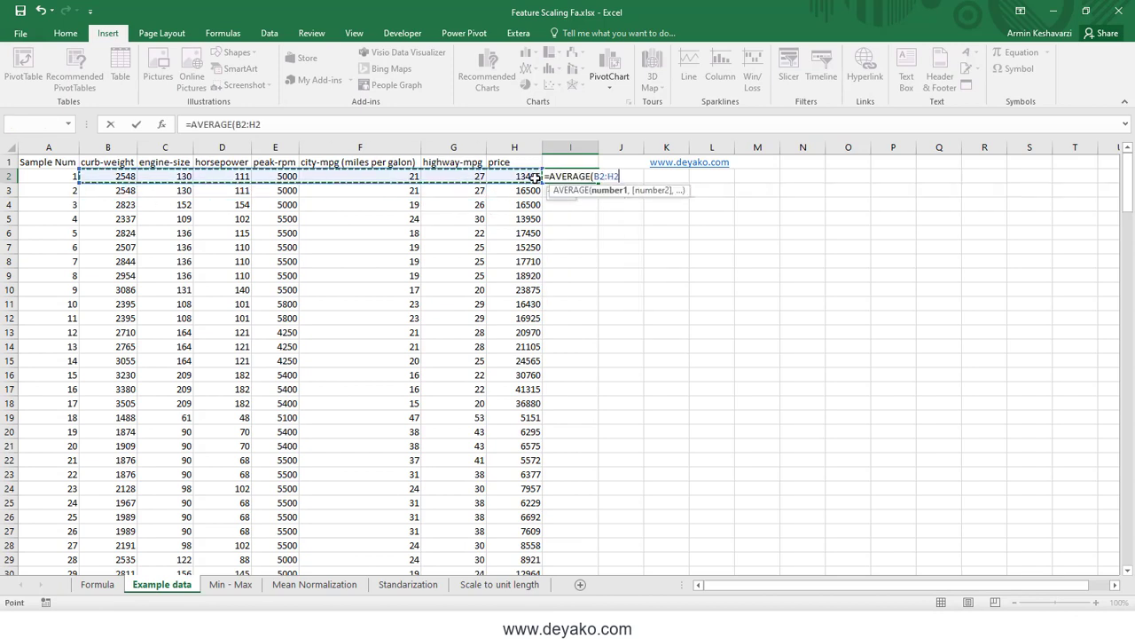
key(Return)
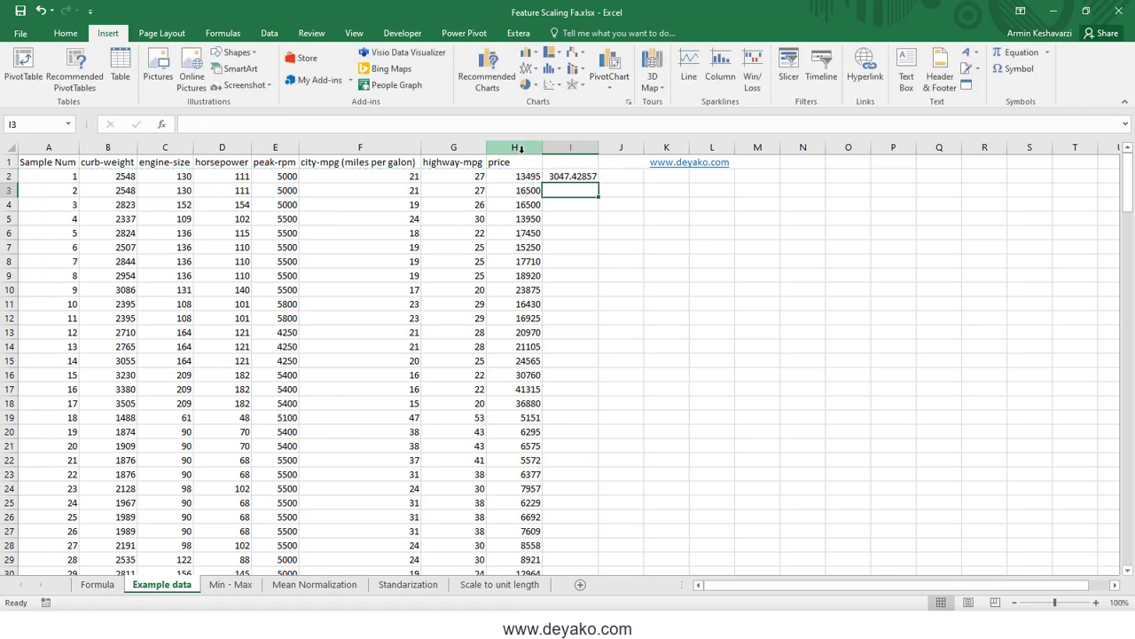
Fill the AVERAGE formula down column I to row 200 and scan the results
click(572, 176)
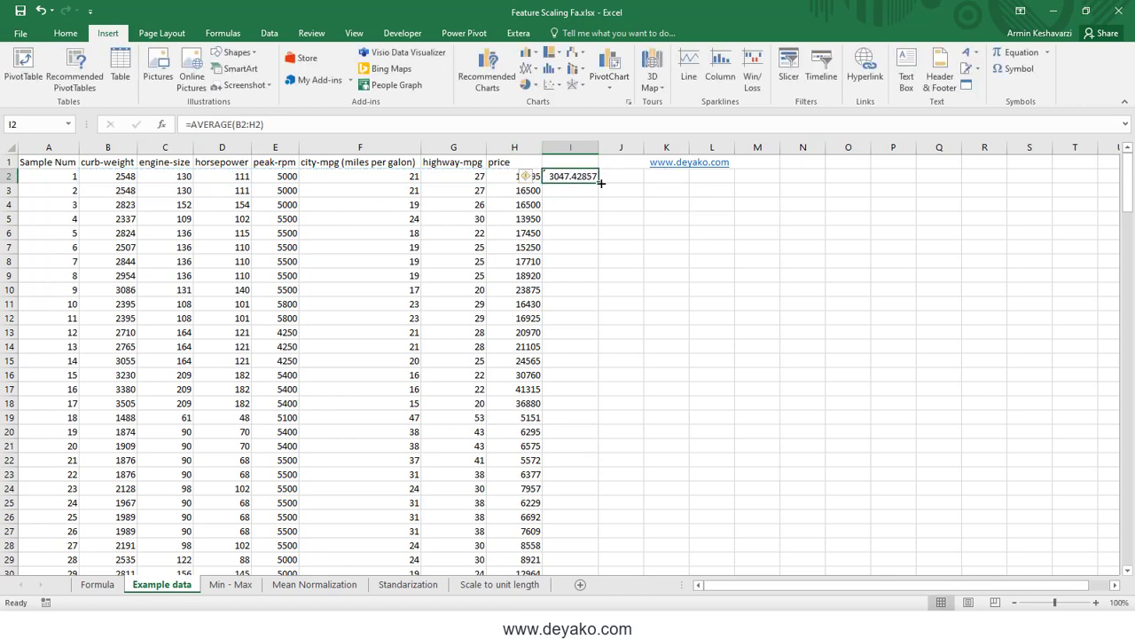
double_click(597, 182)
scroll(566, 397, down, 3)
scroll(566, 397, down, 5)
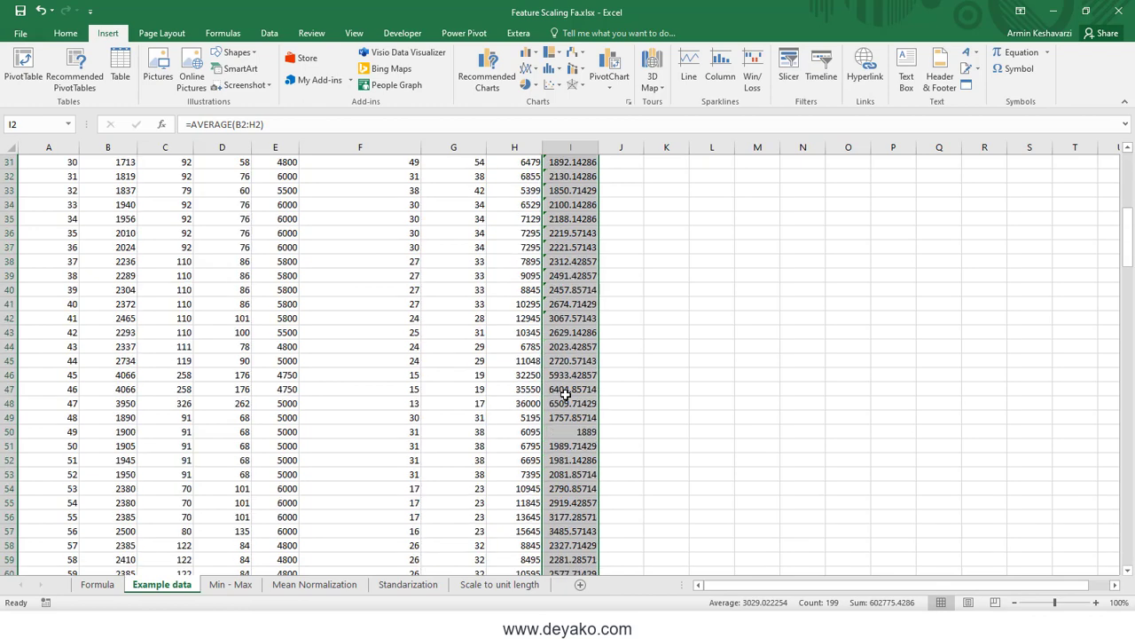
scroll(566, 397, down, 5)
scroll(566, 396, up, 5)
scroll(566, 396, up, 7)
scroll(566, 397, up, 1)
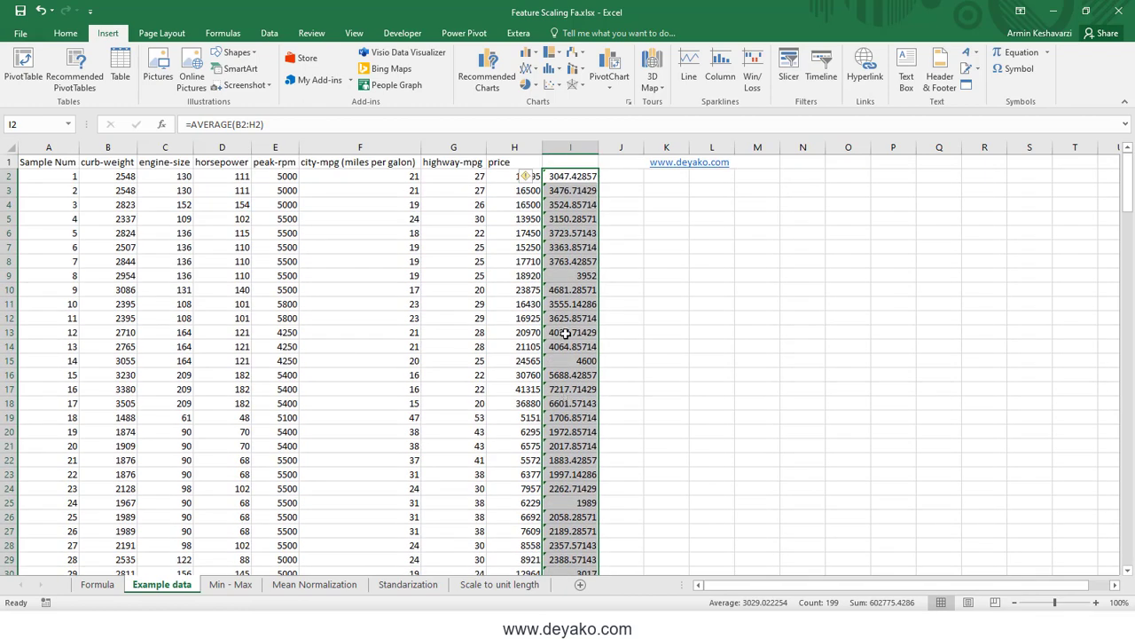
Inspect the first car's curb-weight, engine-size, horsepower, peak-rpm and city-mpg values and the I2 average
click(494, 185)
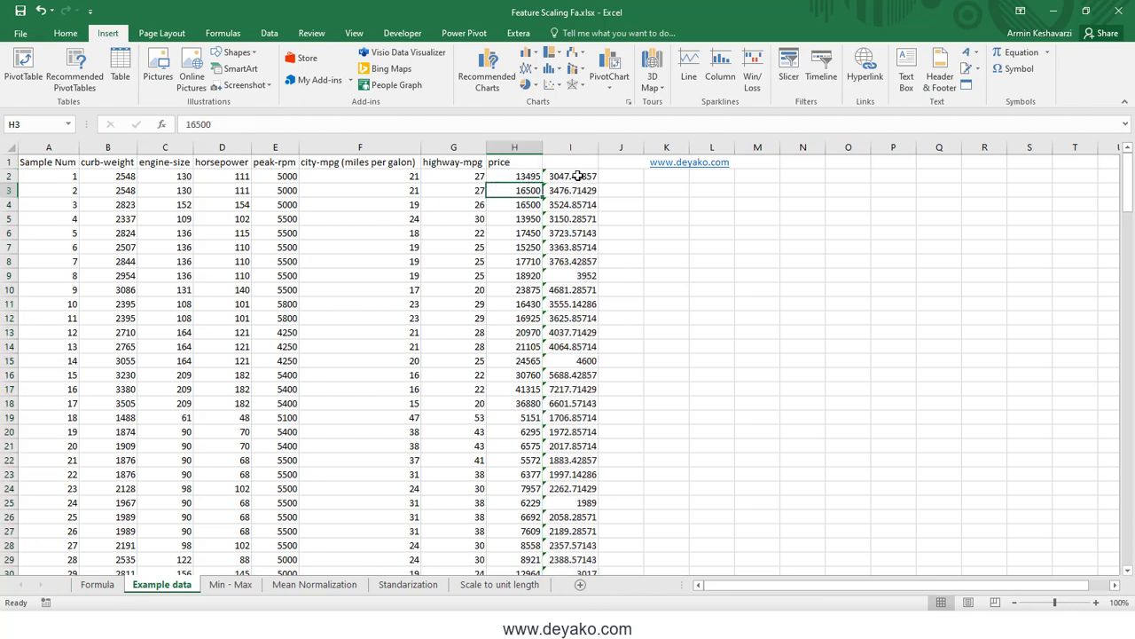
click(577, 176)
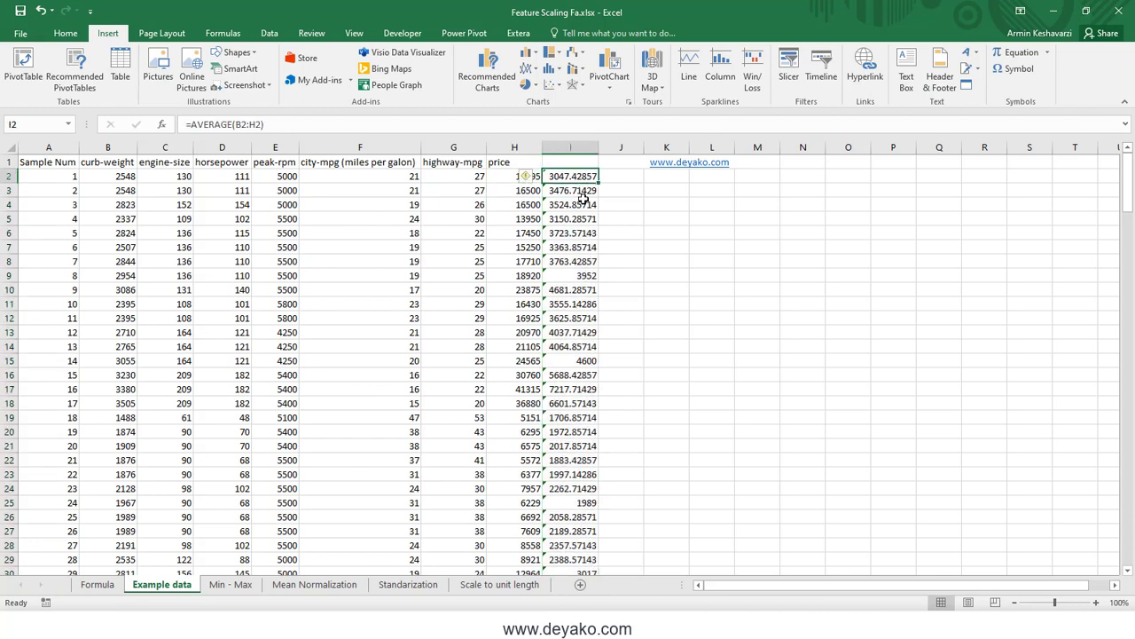
double_click(495, 174)
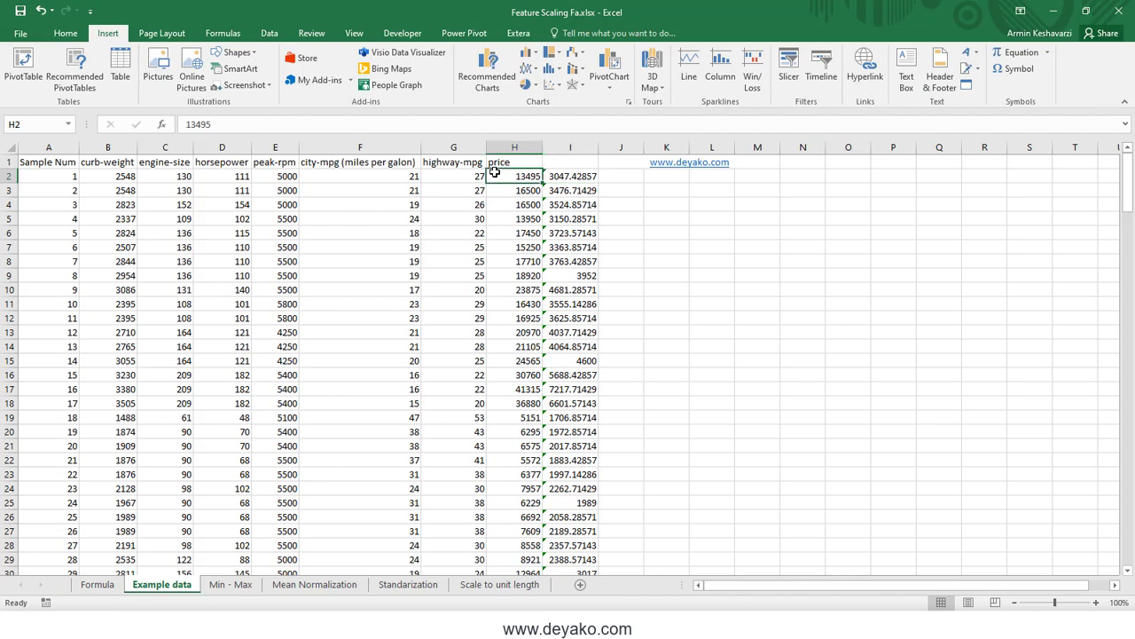
click(284, 174)
click(92, 176)
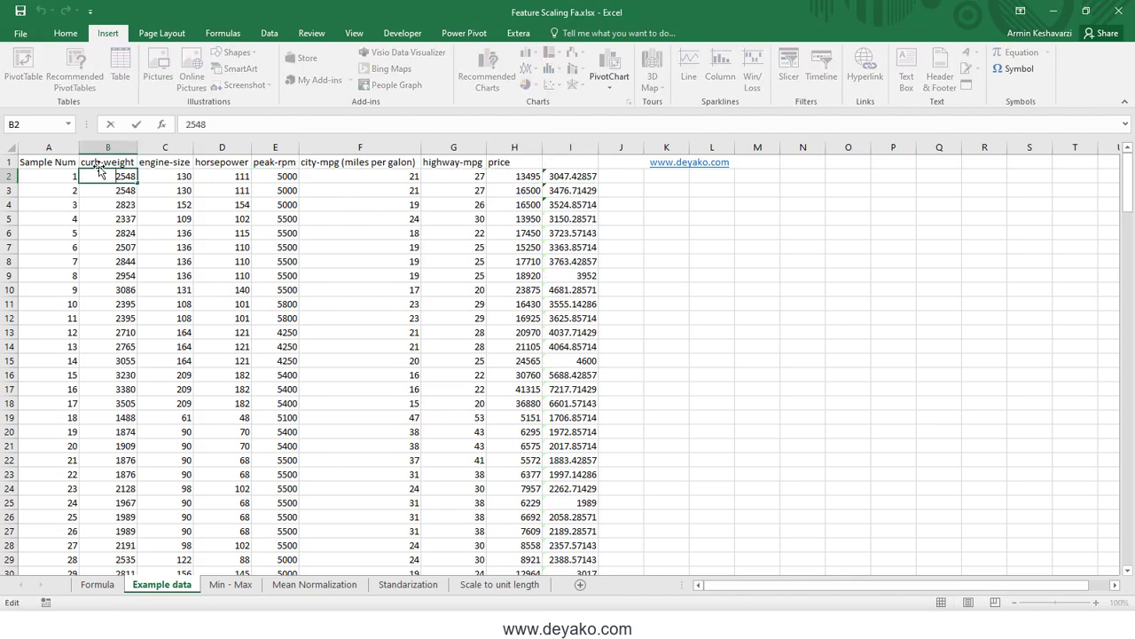
click(112, 148)
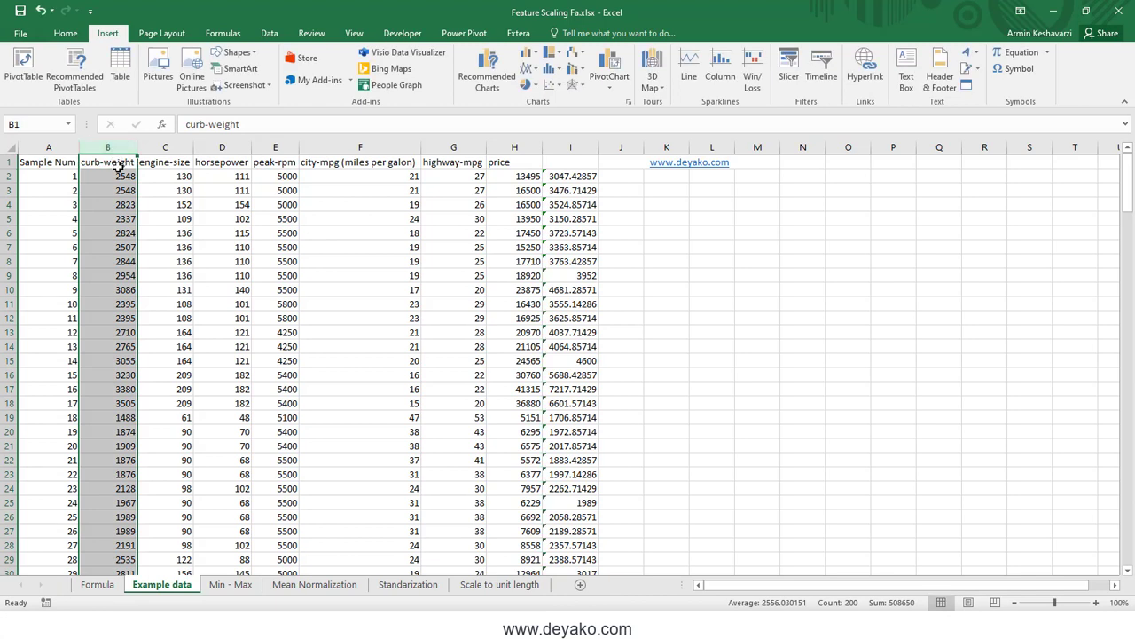
click(99, 180)
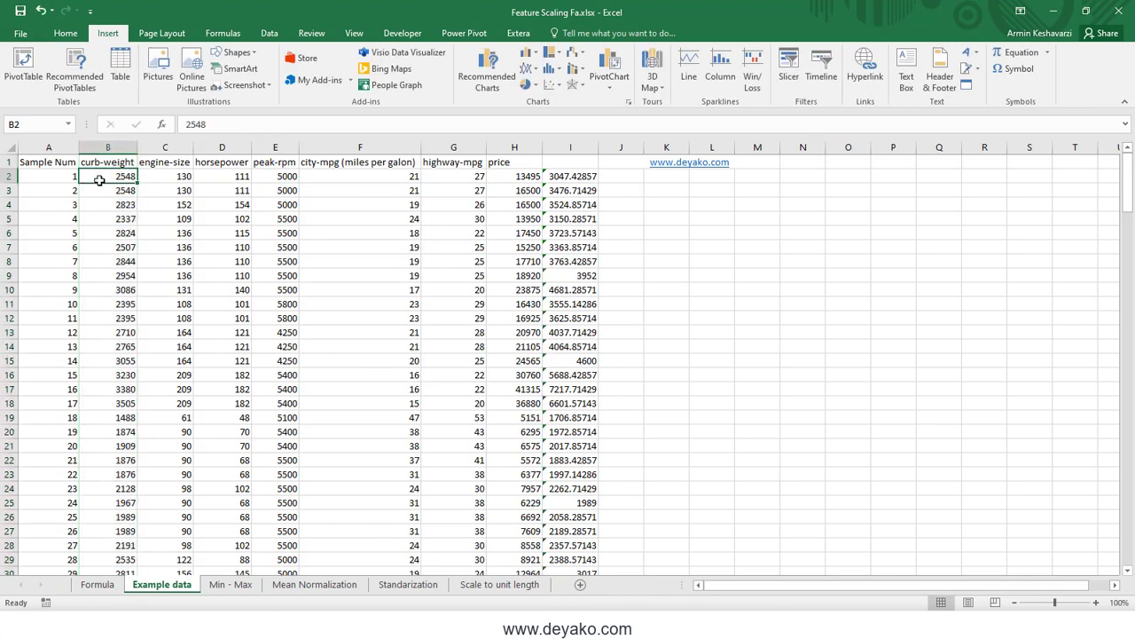
click(160, 179)
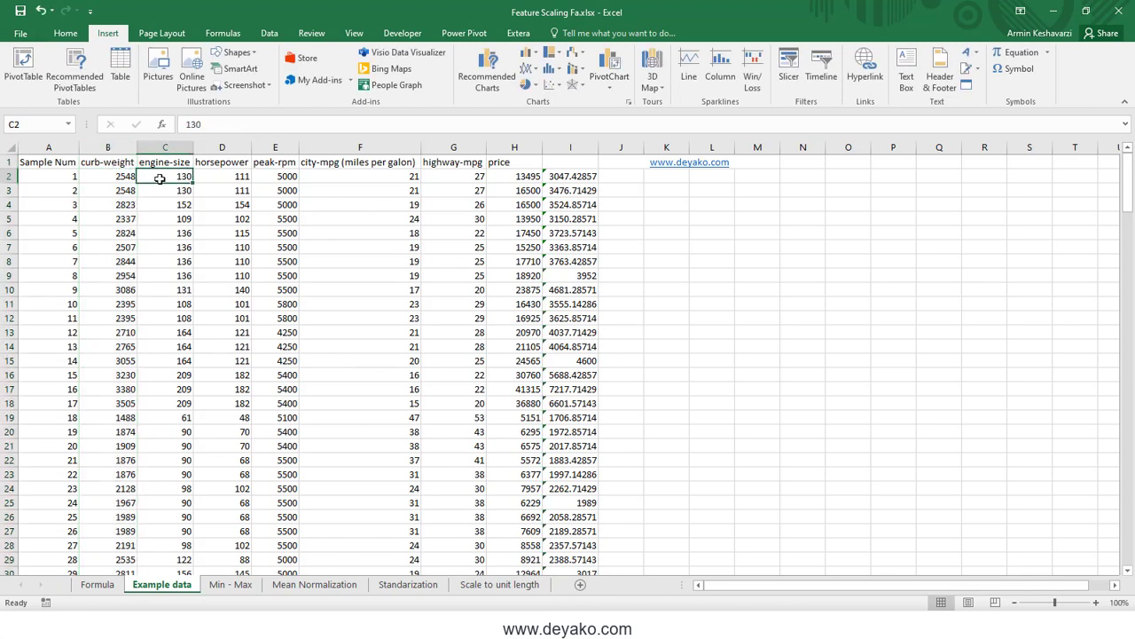
click(227, 180)
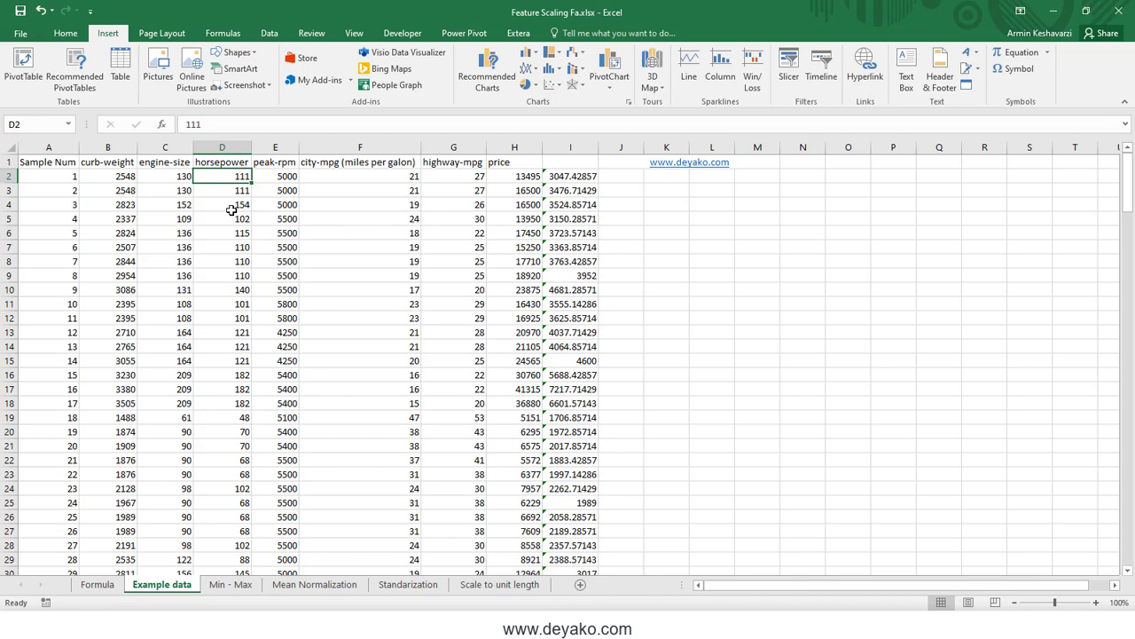
click(283, 179)
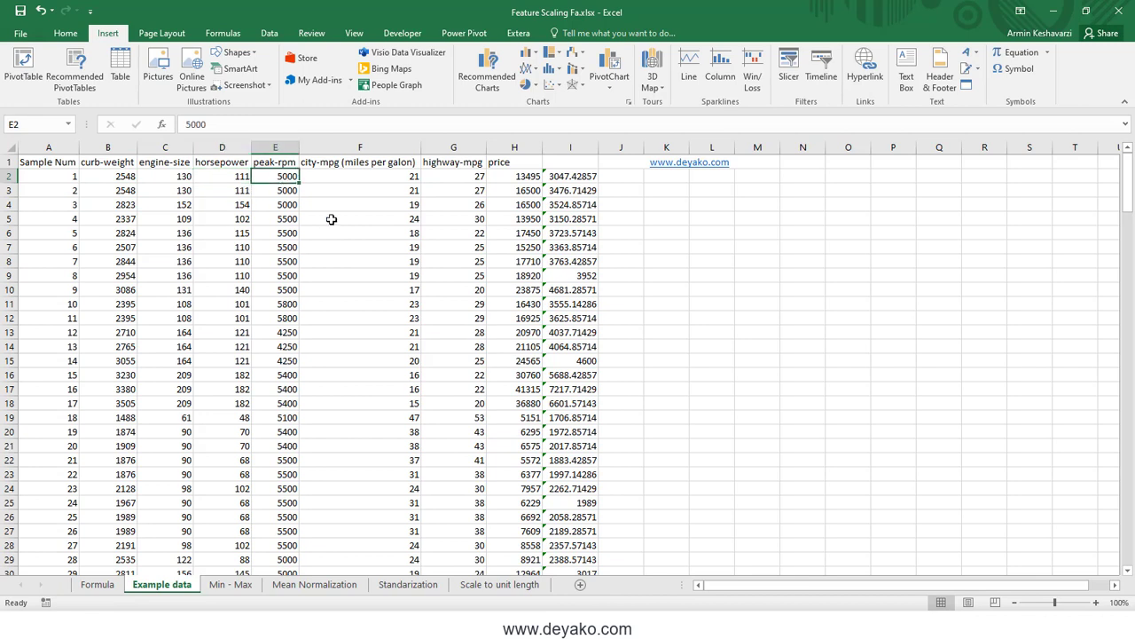
click(377, 177)
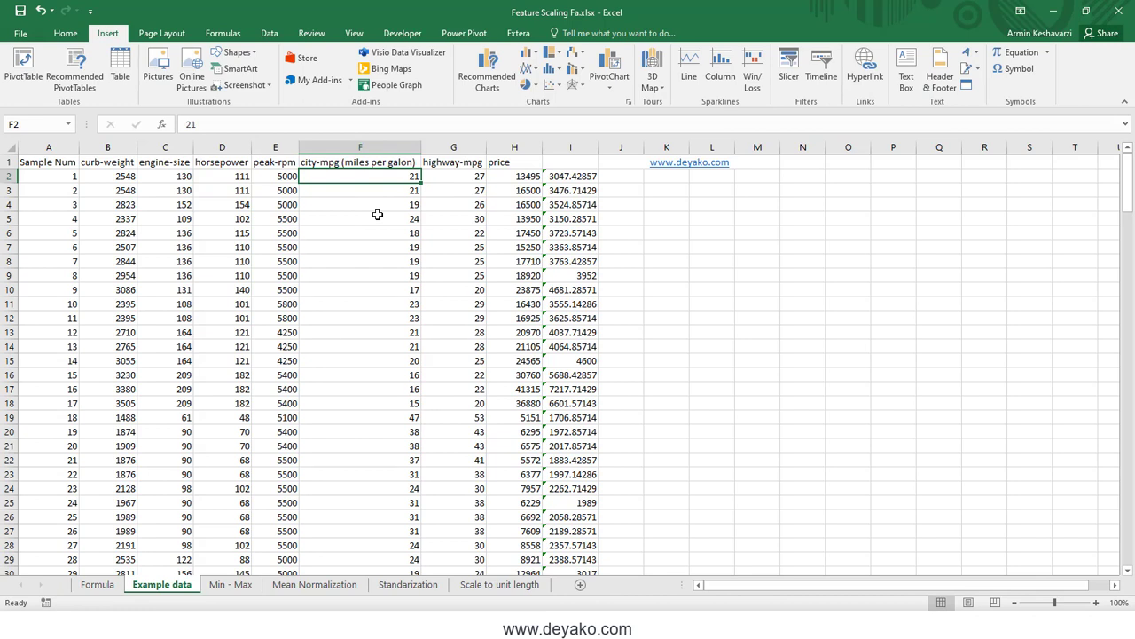
Review the mpg headings and price, then select the mpg, engine-size and horsepower columns
click(488, 175)
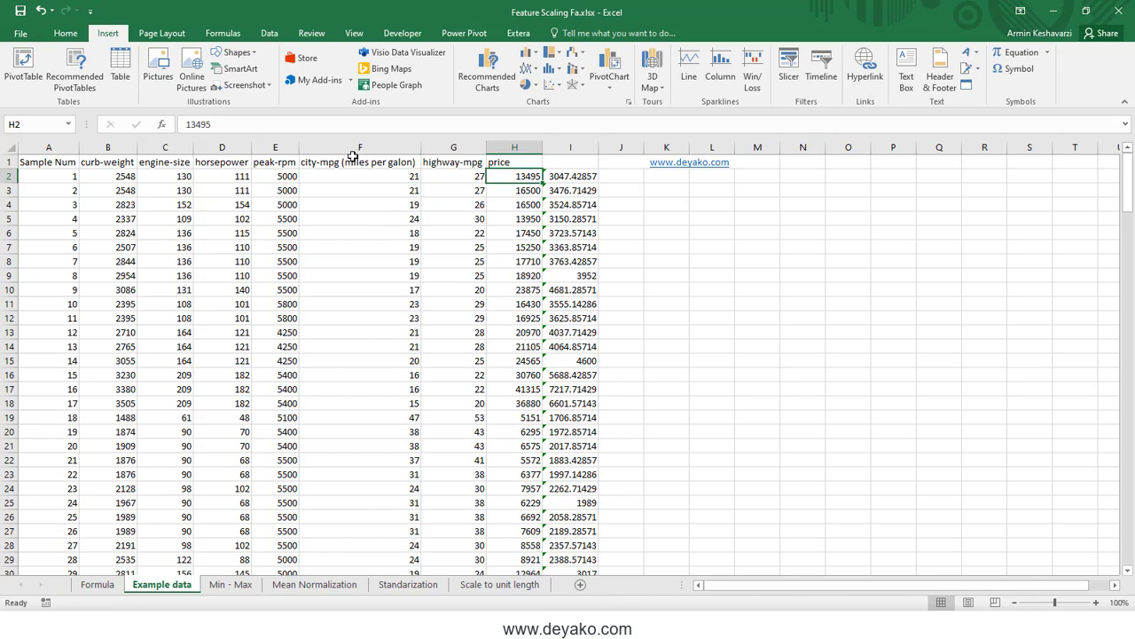
click(353, 158)
click(465, 186)
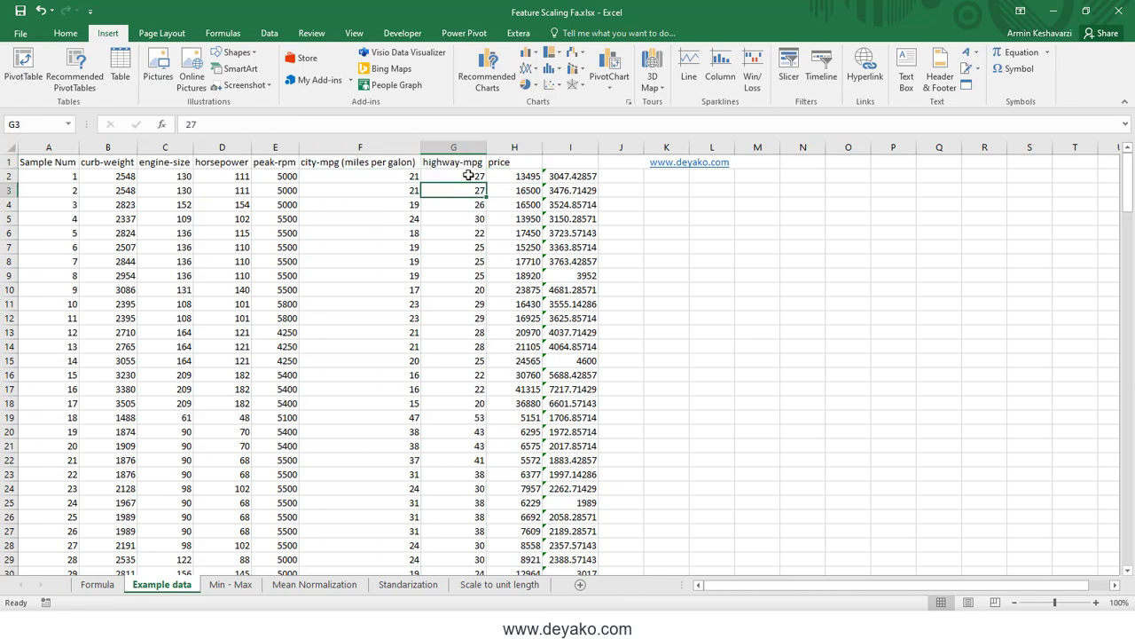
click(469, 174)
click(525, 180)
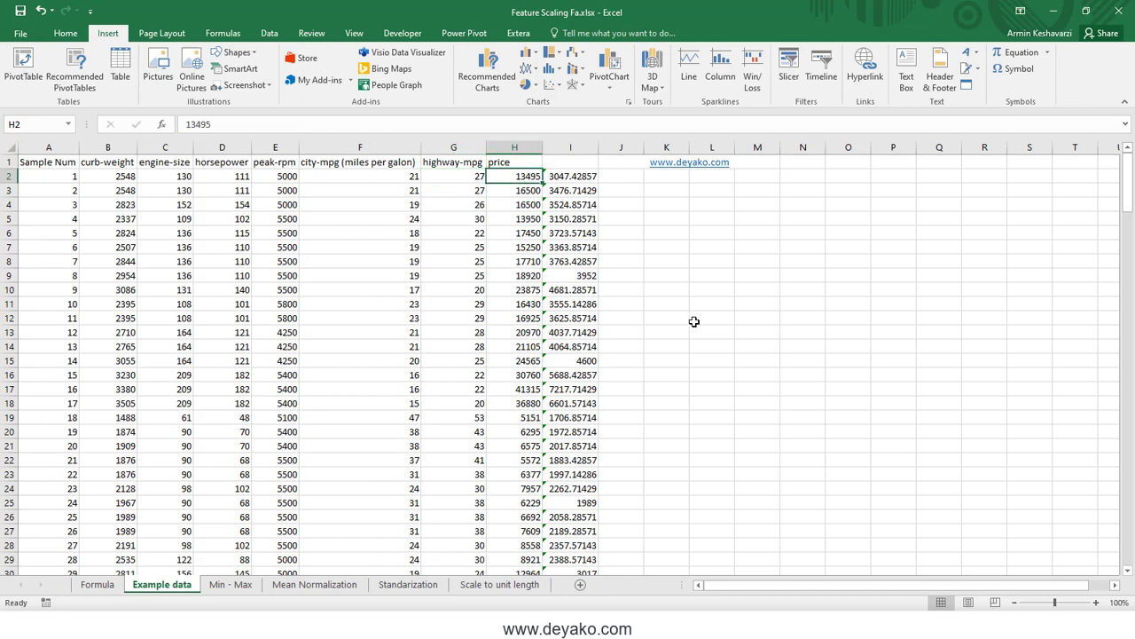
click(589, 186)
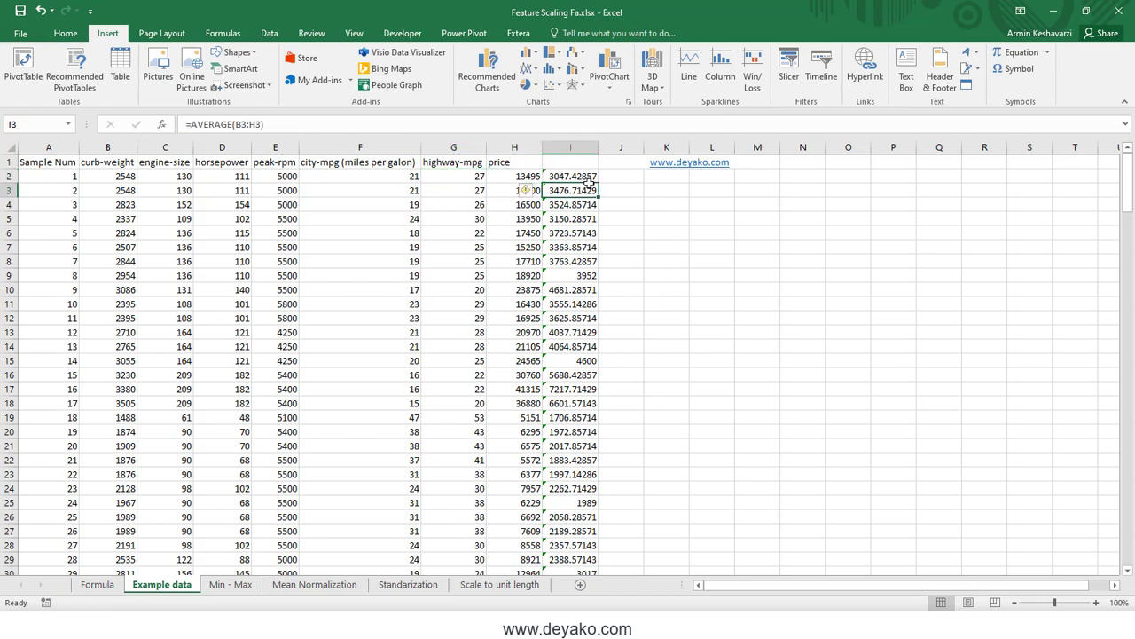
click(504, 182)
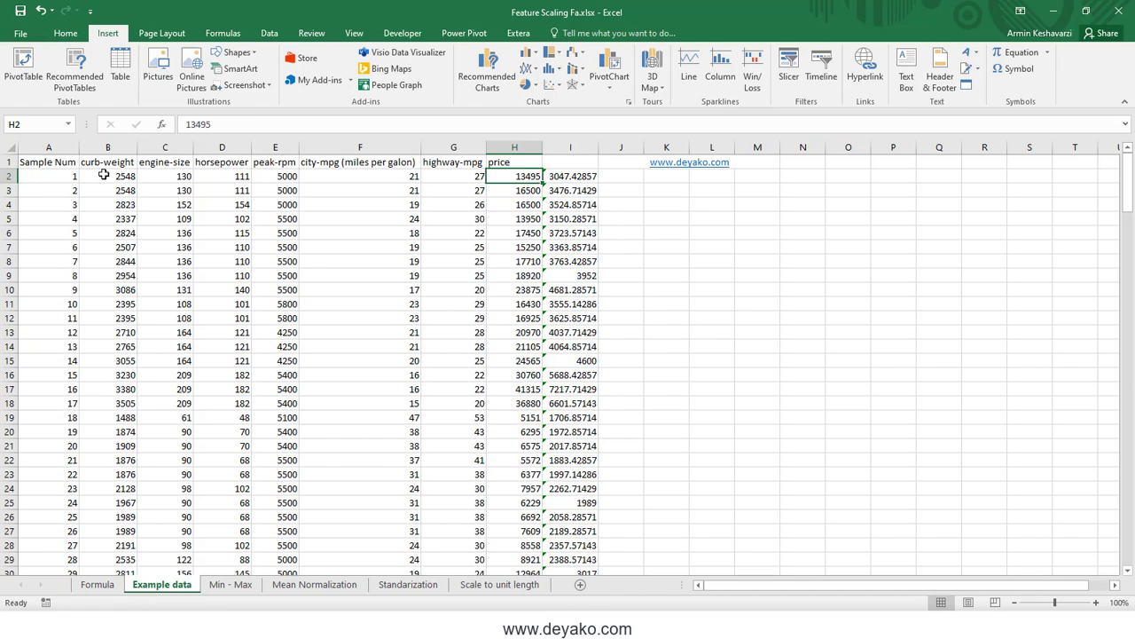
click(282, 174)
click(114, 177)
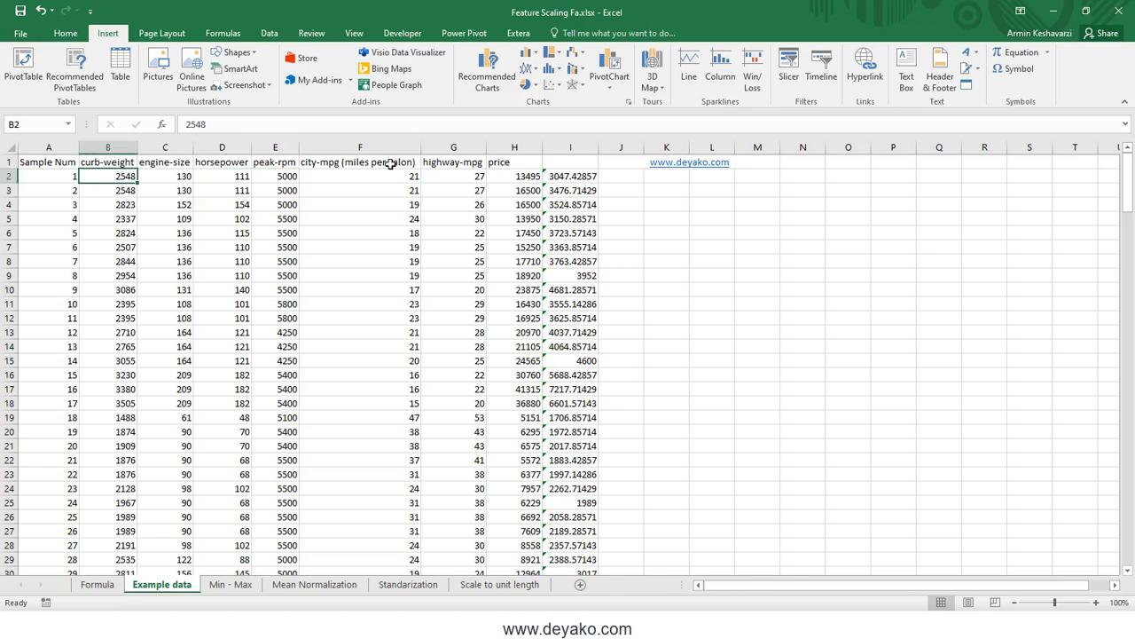
click(535, 176)
drag(453, 148, 364, 147)
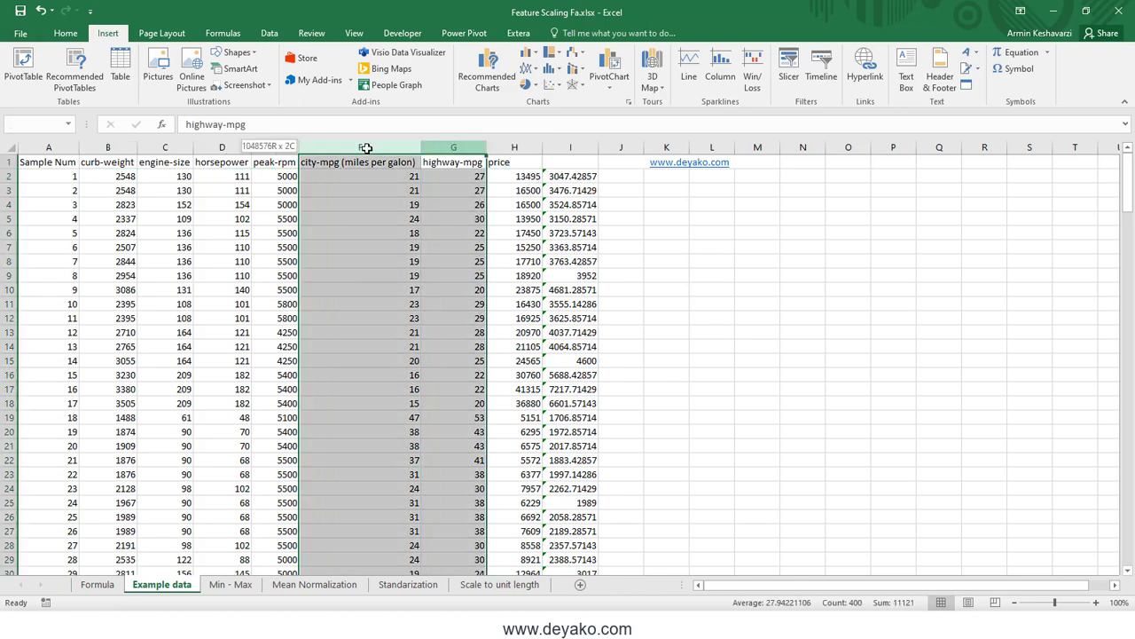
drag(221, 147, 180, 150)
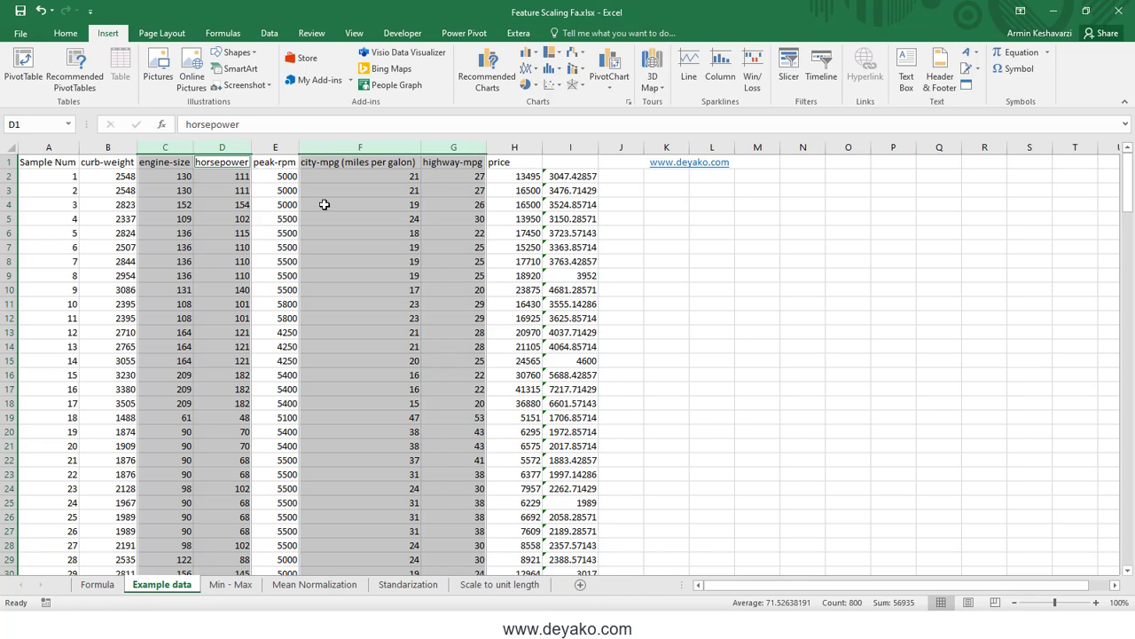
click(569, 176)
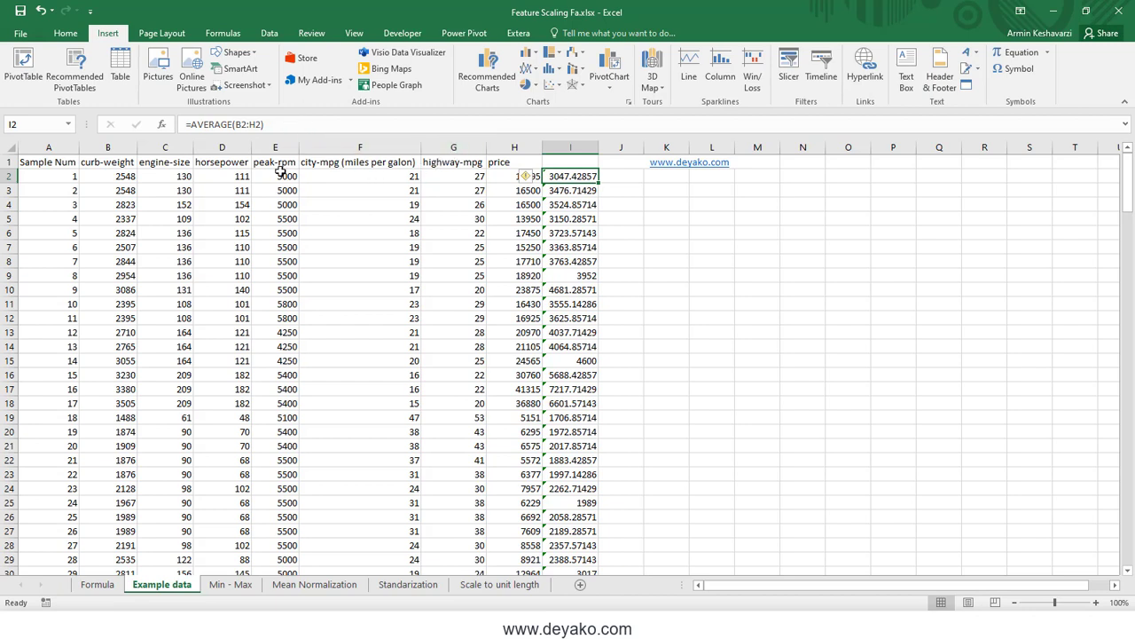
Select the curb-weight, peak-rpm and price columns and recheck the I2 average formula
click(107, 147)
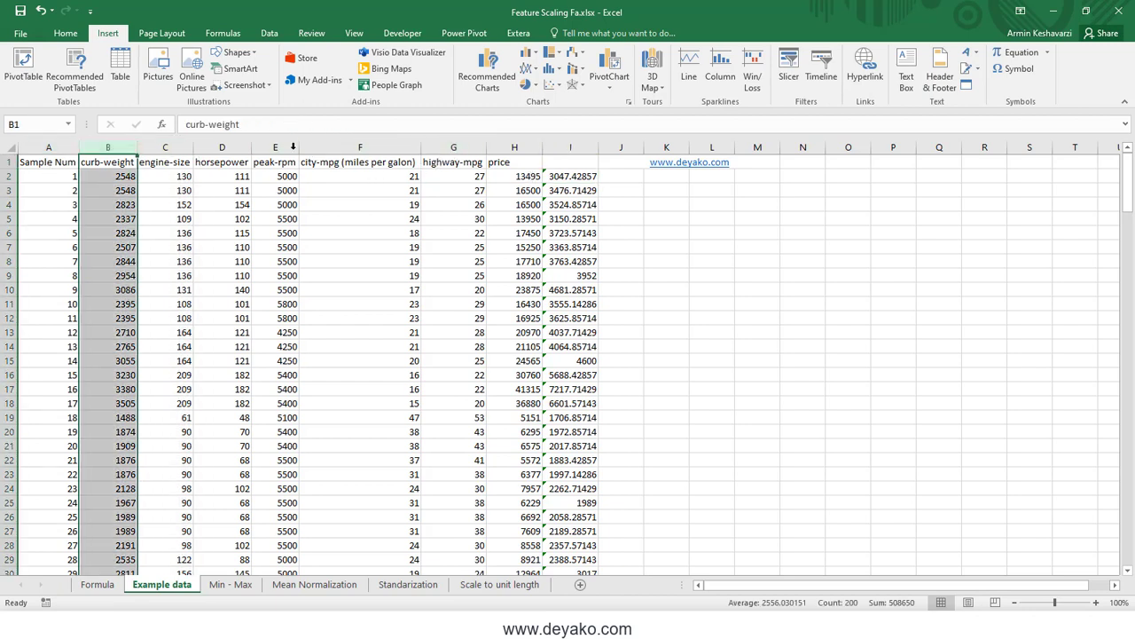
ctrl+click(293, 147)
ctrl+click(497, 148)
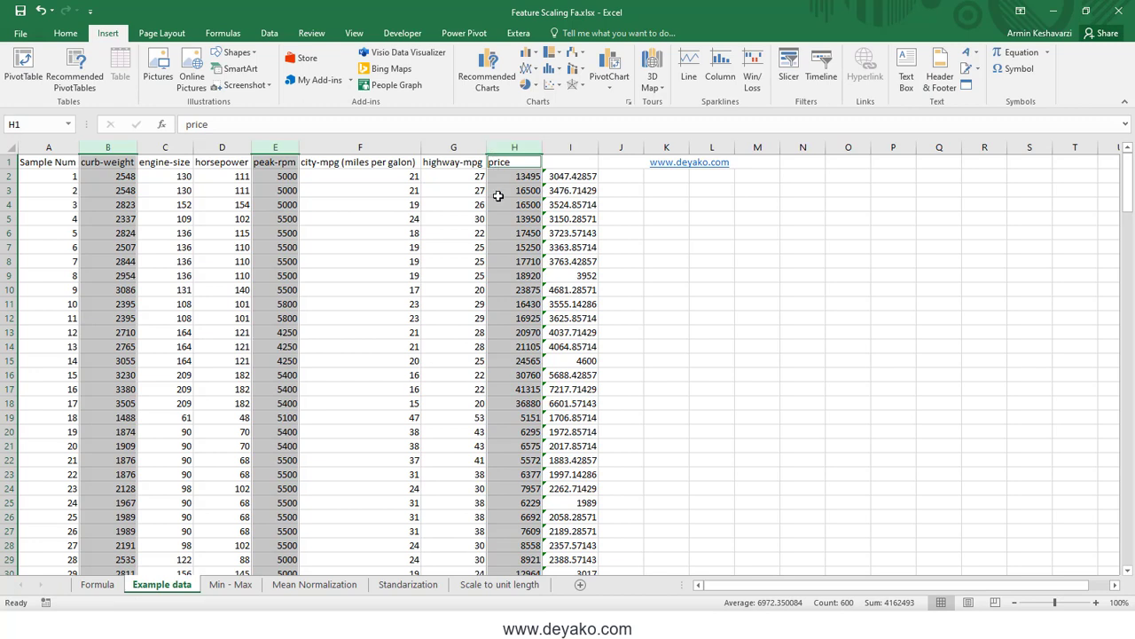
click(593, 179)
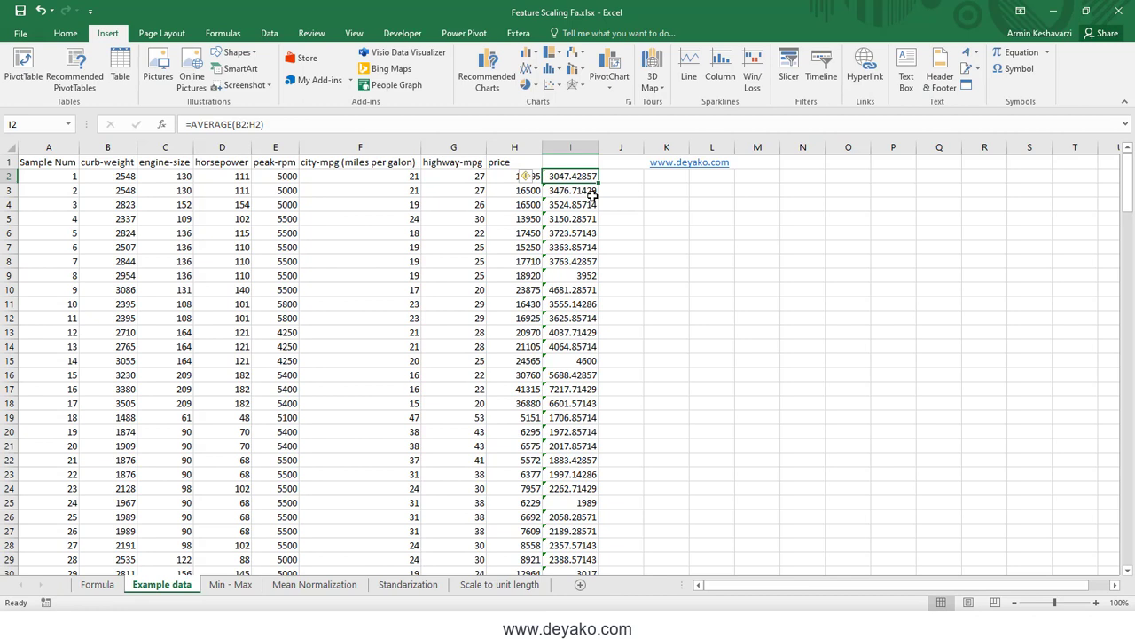
Leave the H2 price unchanged and clear the row averages from column I
click(518, 182)
double_click(515, 177)
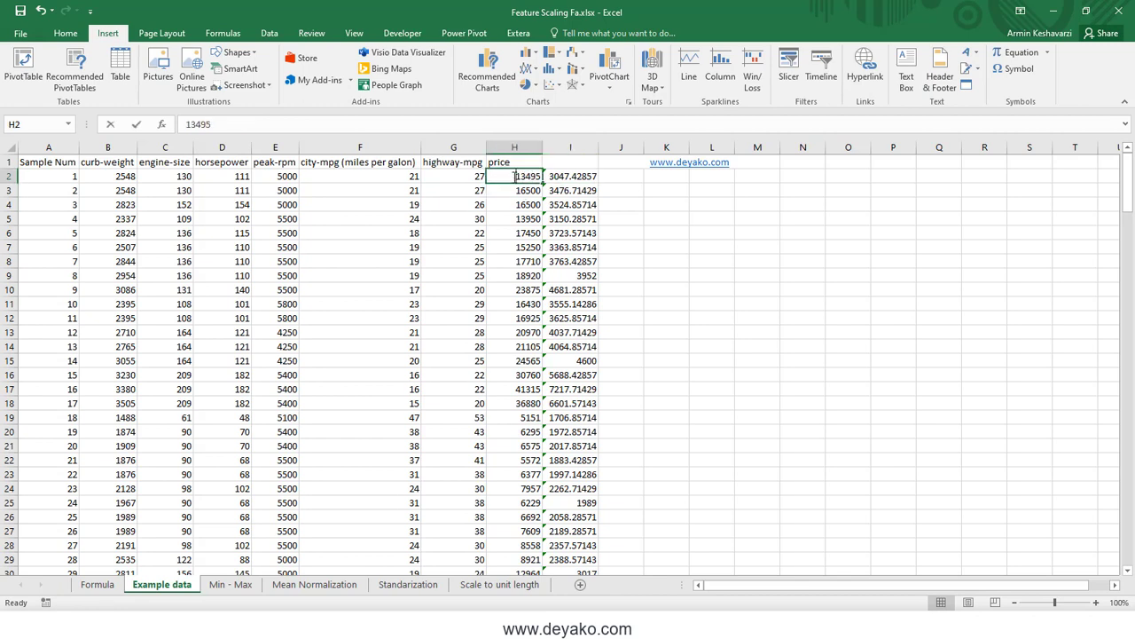
double_click(516, 177)
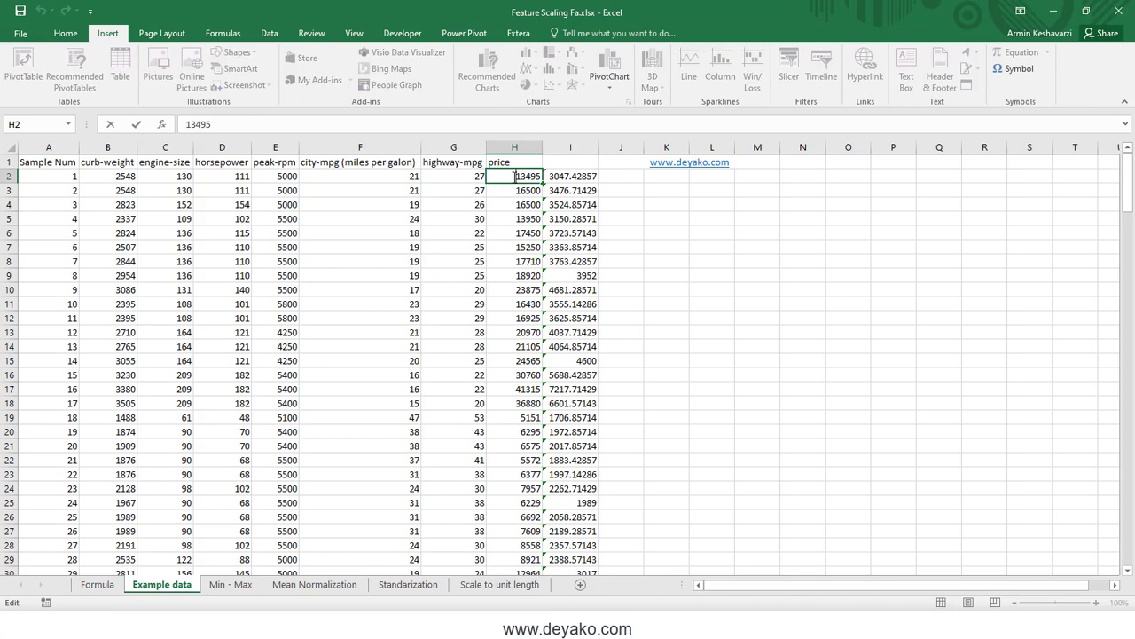
click(569, 175)
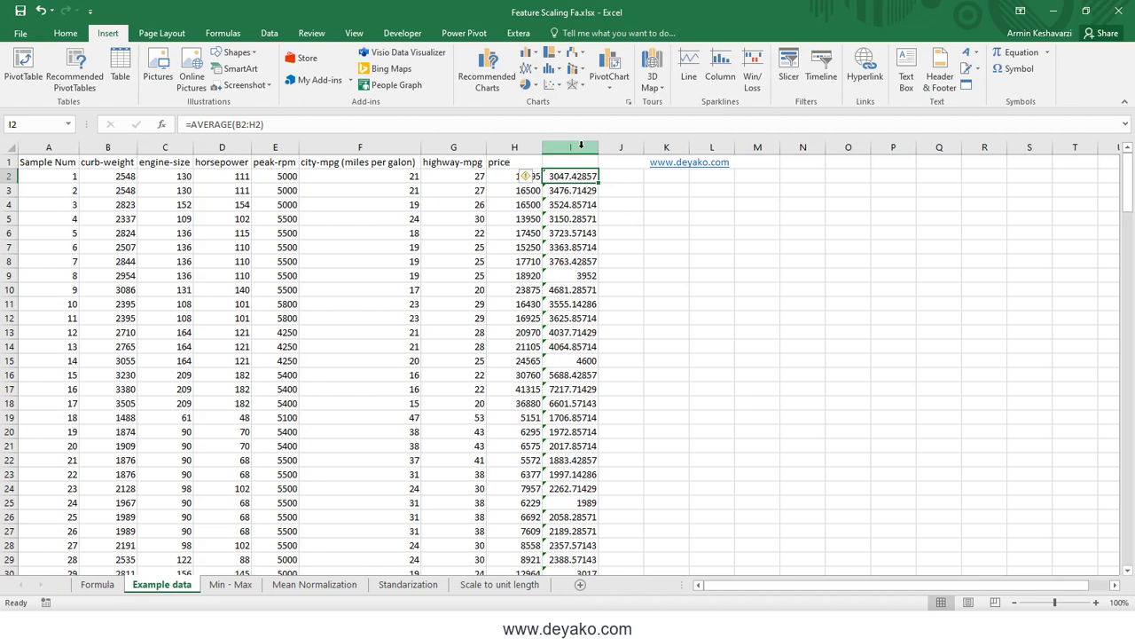
click(581, 146)
key(Delete)
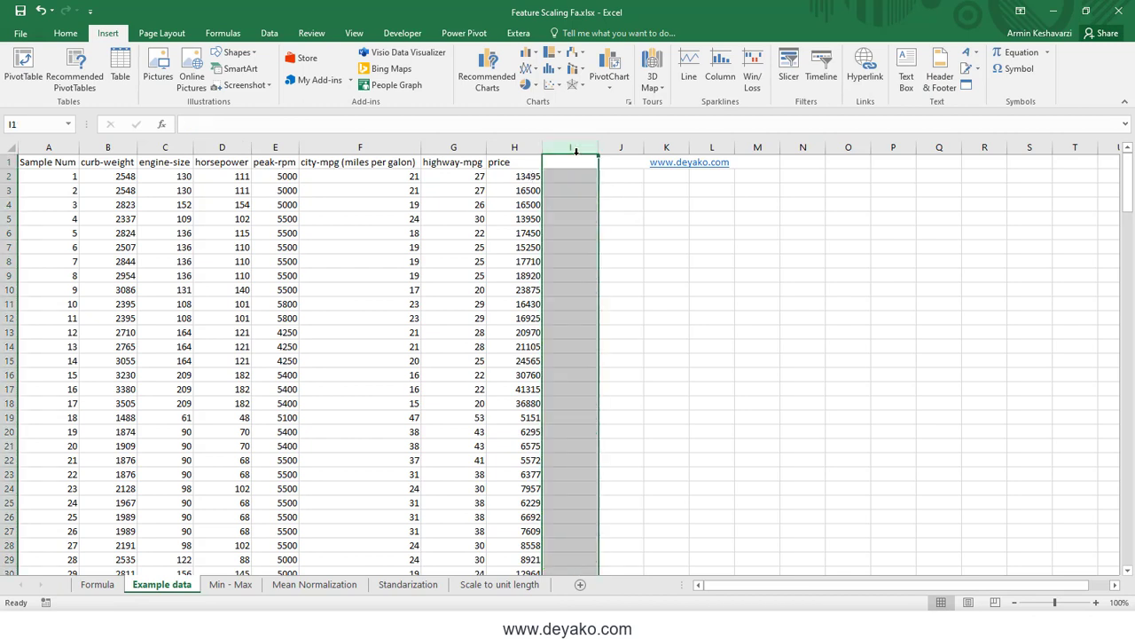
Select the feature columns from price back to curb-weight, then return to the Formula sheet
click(519, 146)
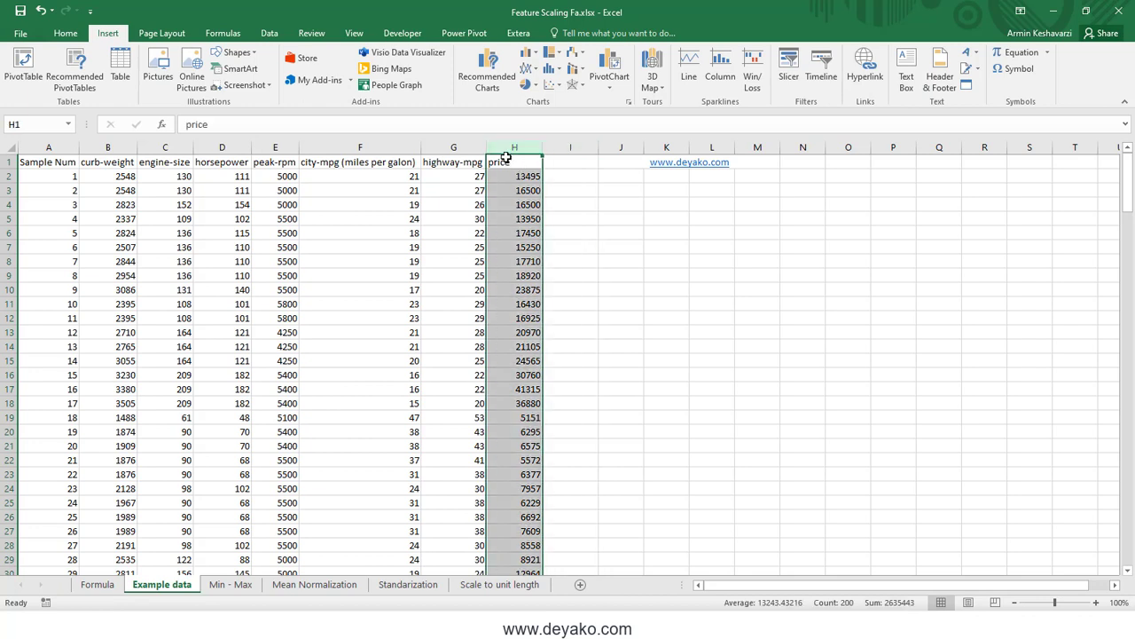
drag(514, 147, 218, 163)
drag(108, 161, 108, 161)
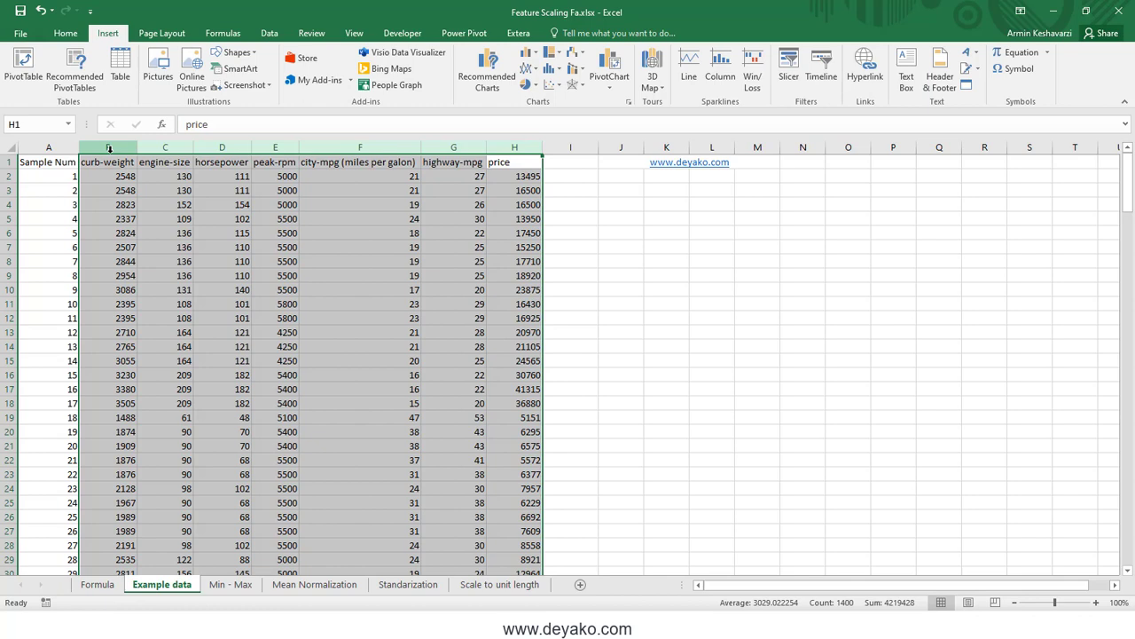
click(109, 148)
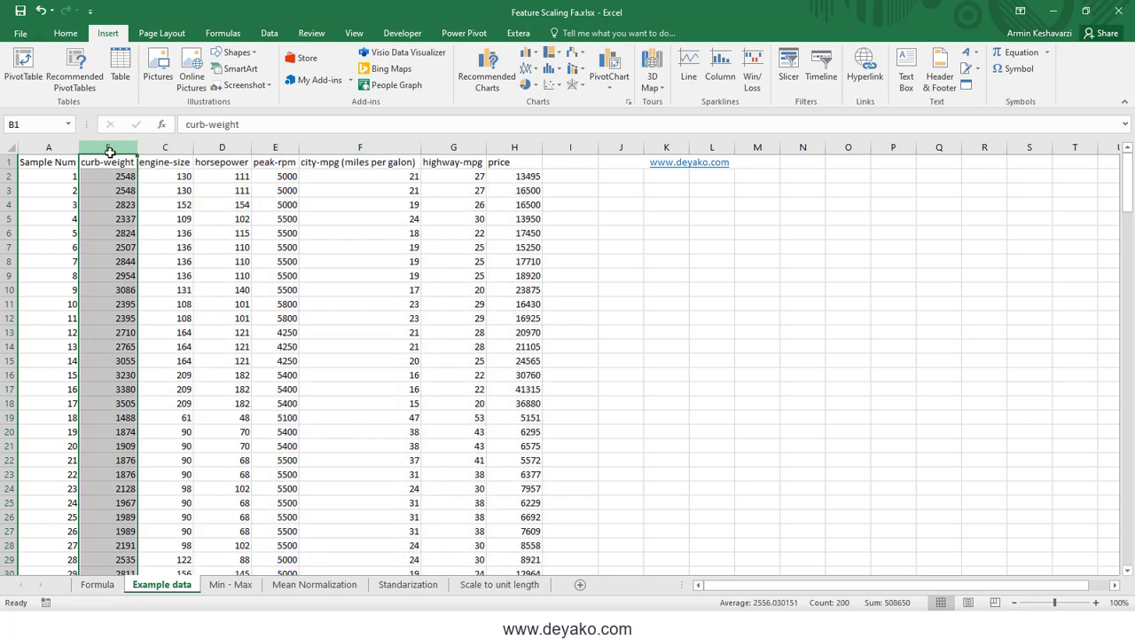
click(101, 585)
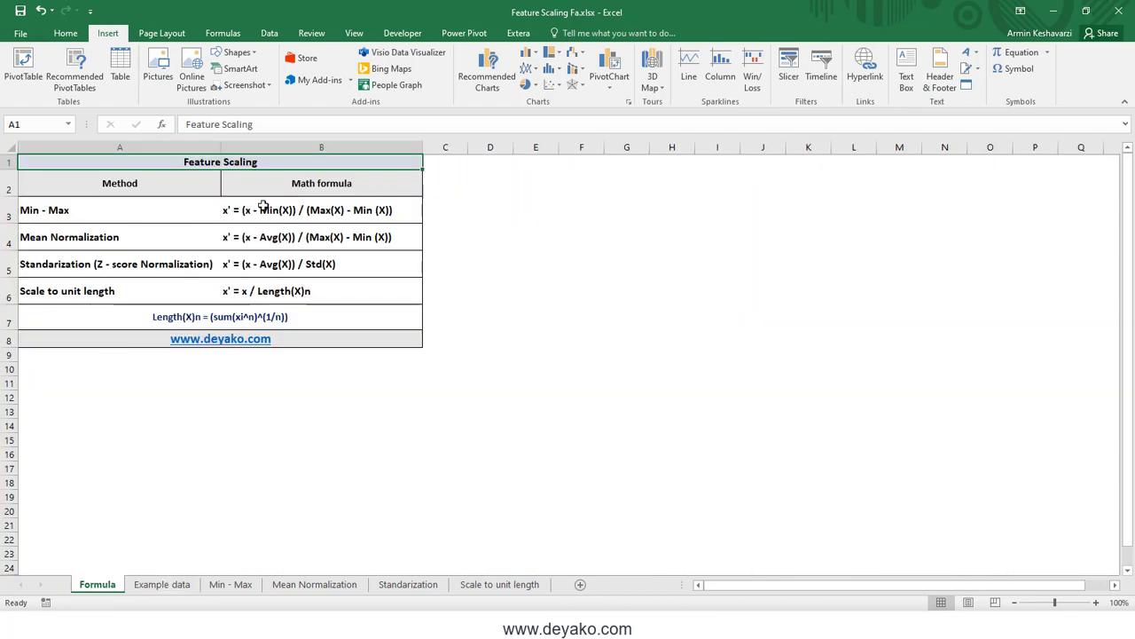
Review the four scaling formulas in B3:B6, focusing on the Min - Max formula
drag(262, 206, 257, 289)
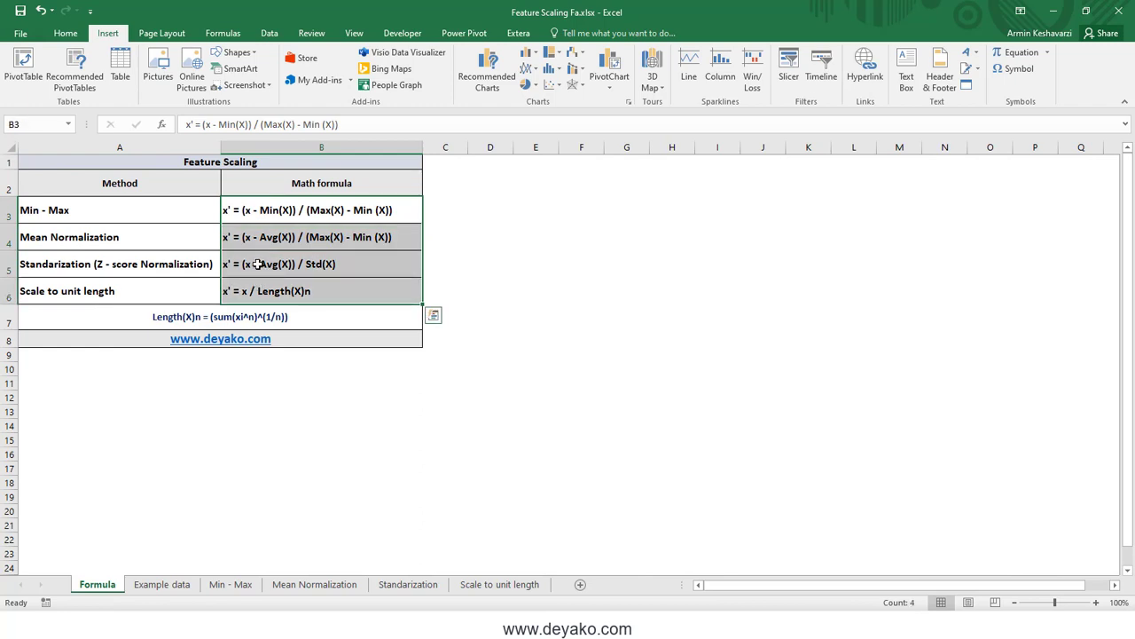
click(189, 216)
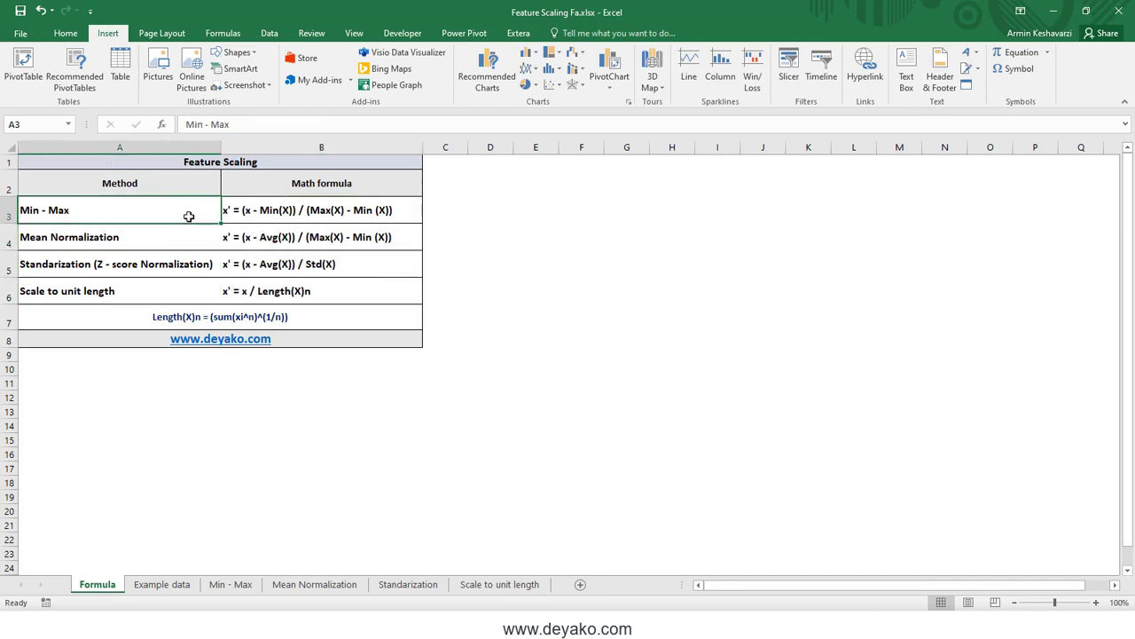
click(297, 205)
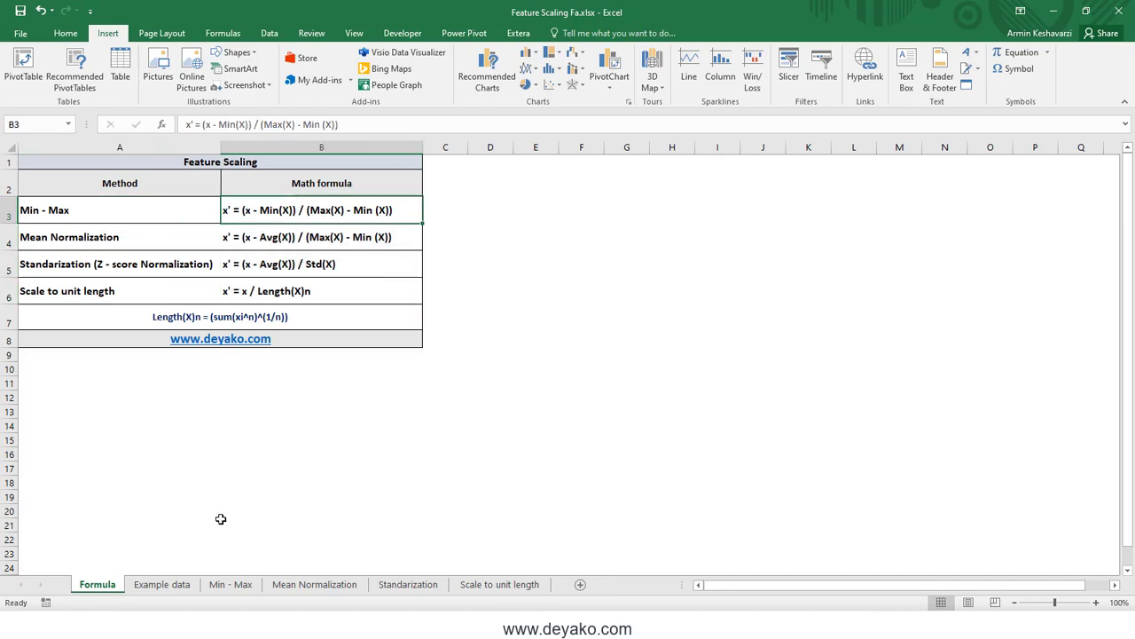
click(162, 584)
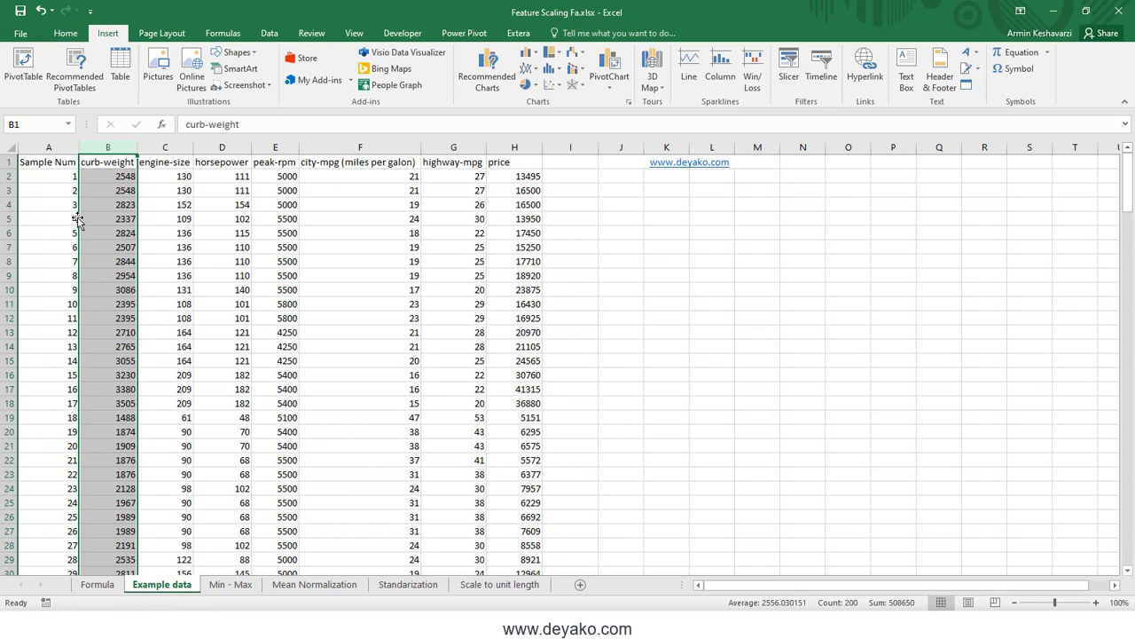
click(97, 585)
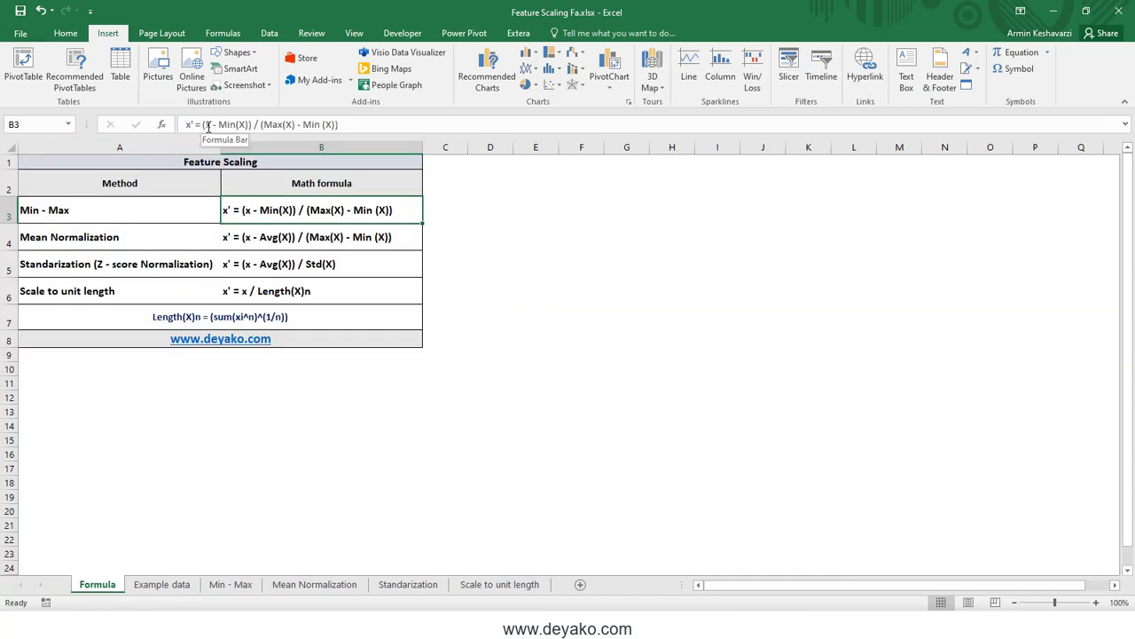
Match the Min(X) and (Max(X) - Min(X)) parts of the formula to the Example data columns
click(197, 124)
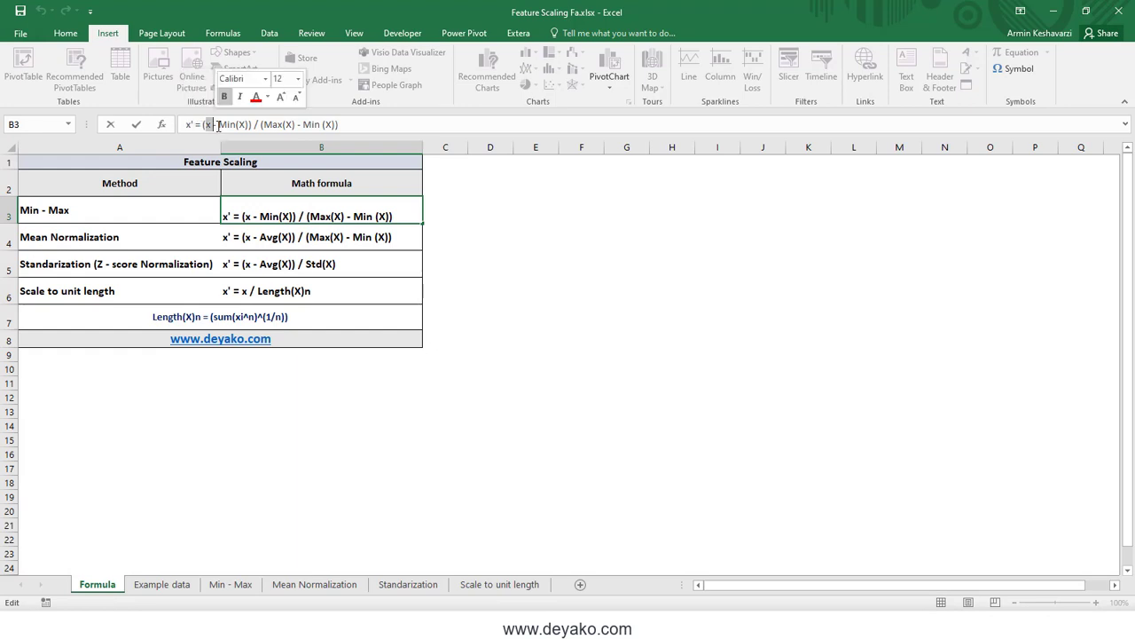
drag(218, 126, 251, 125)
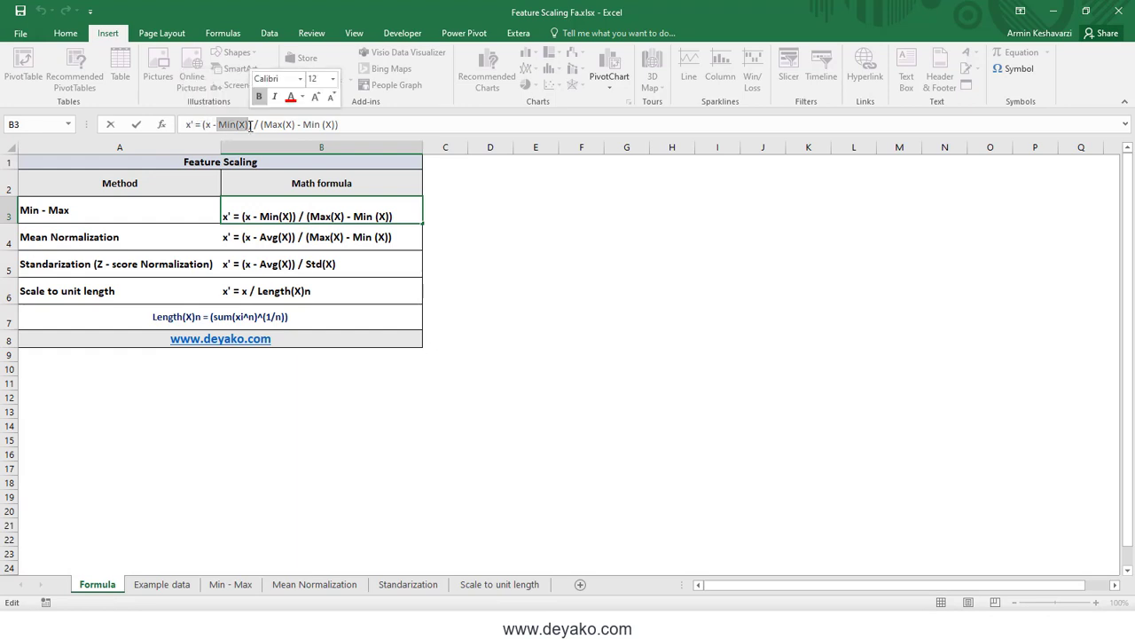
key(Escape)
click(162, 584)
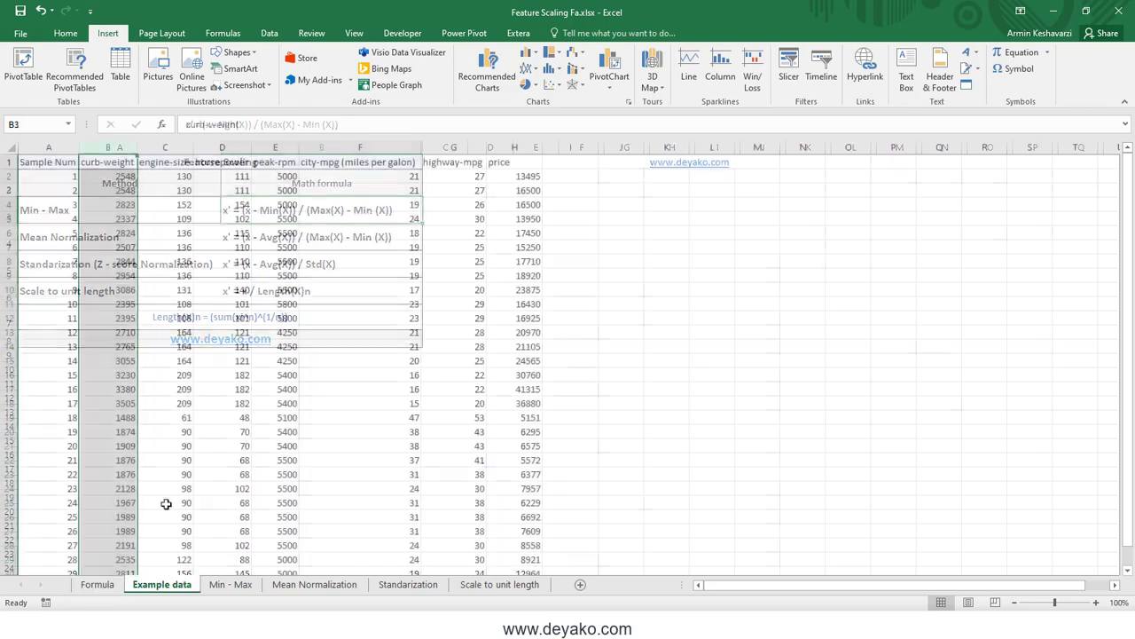
click(113, 145)
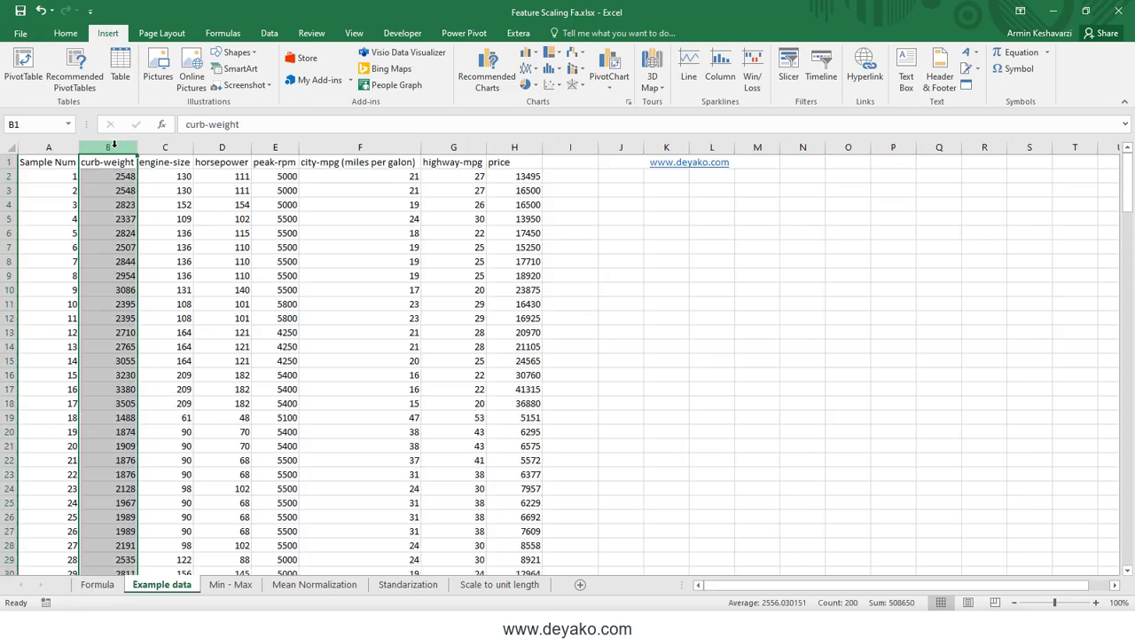
click(165, 144)
click(108, 145)
click(100, 585)
drag(266, 124, 338, 124)
key(Escape)
Copy the Example data sheet to a new sheet placed before Min - Max
click(213, 585)
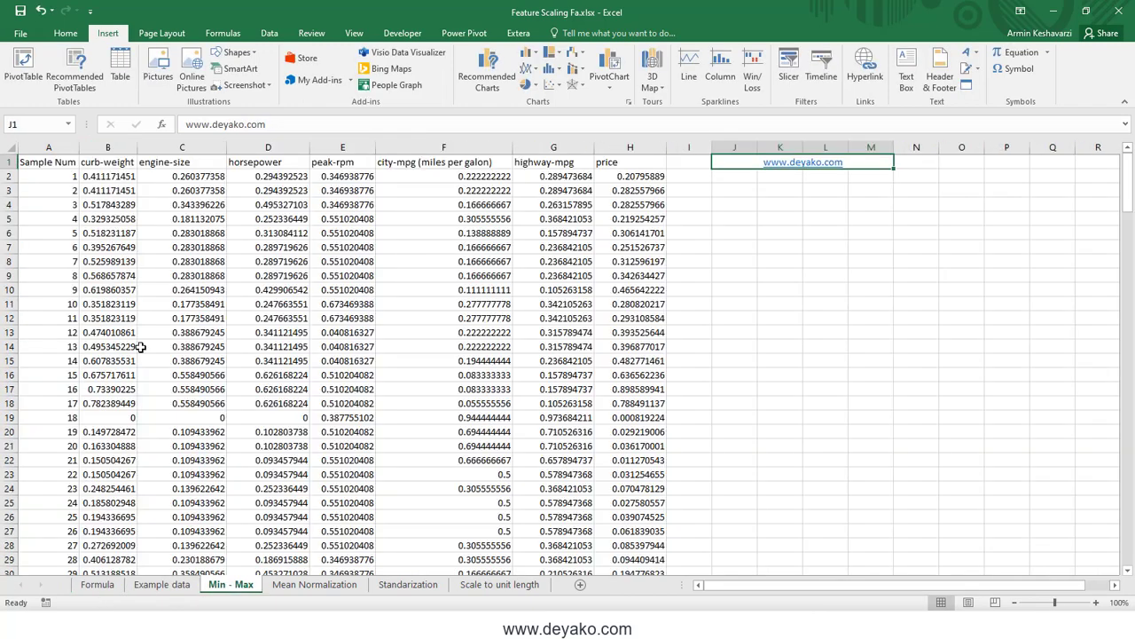
click(107, 146)
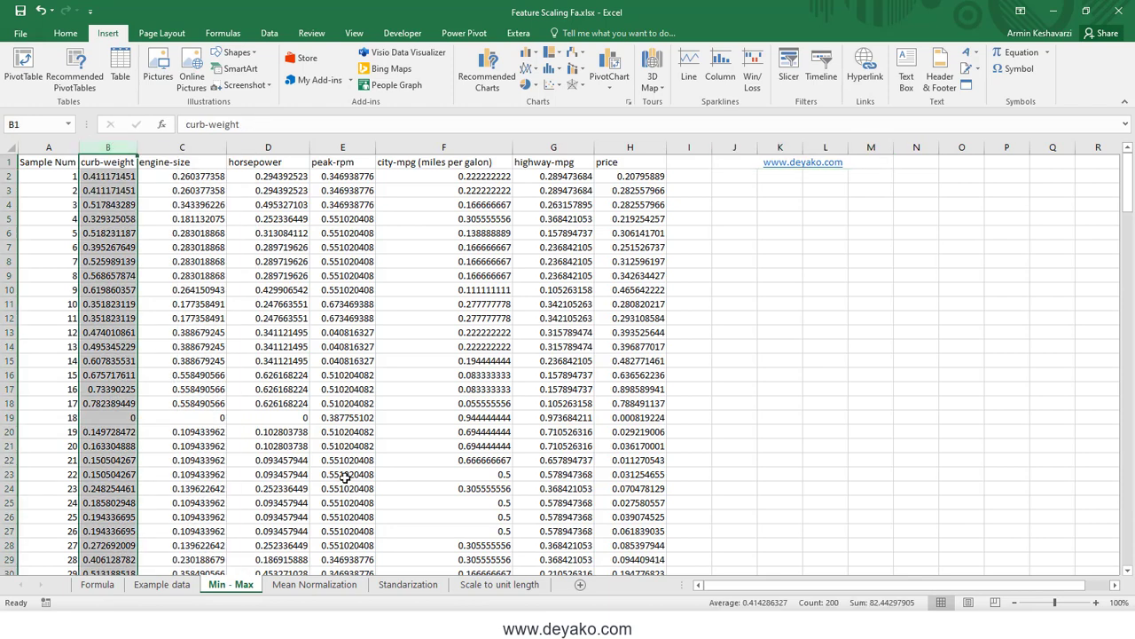
right_click(249, 585)
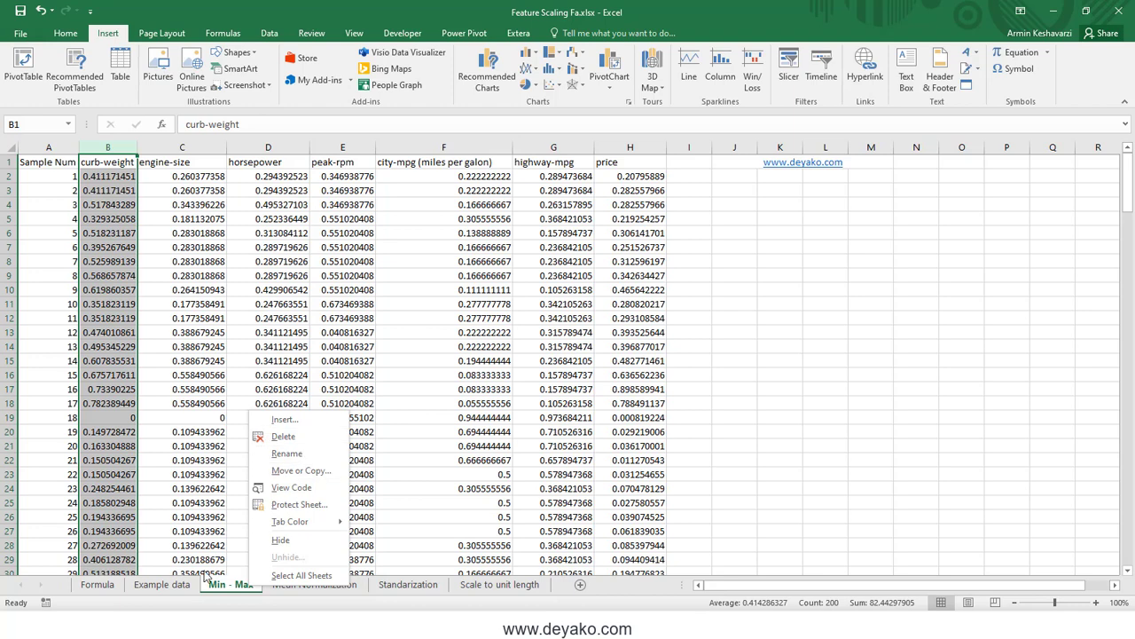
click(164, 585)
right_click(171, 584)
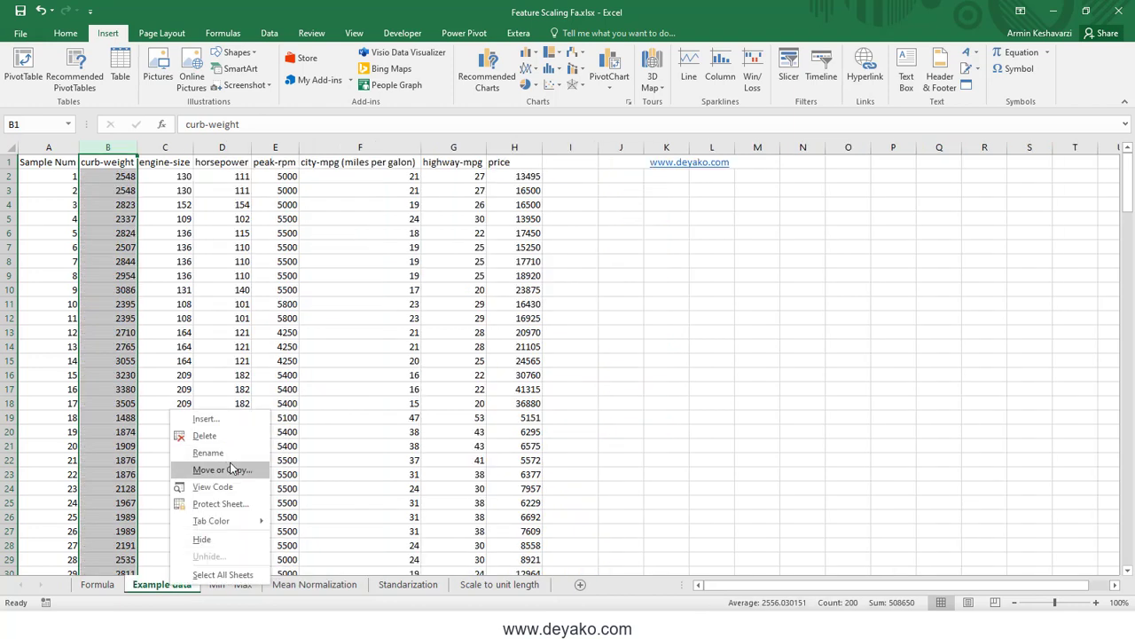
click(229, 469)
click(175, 517)
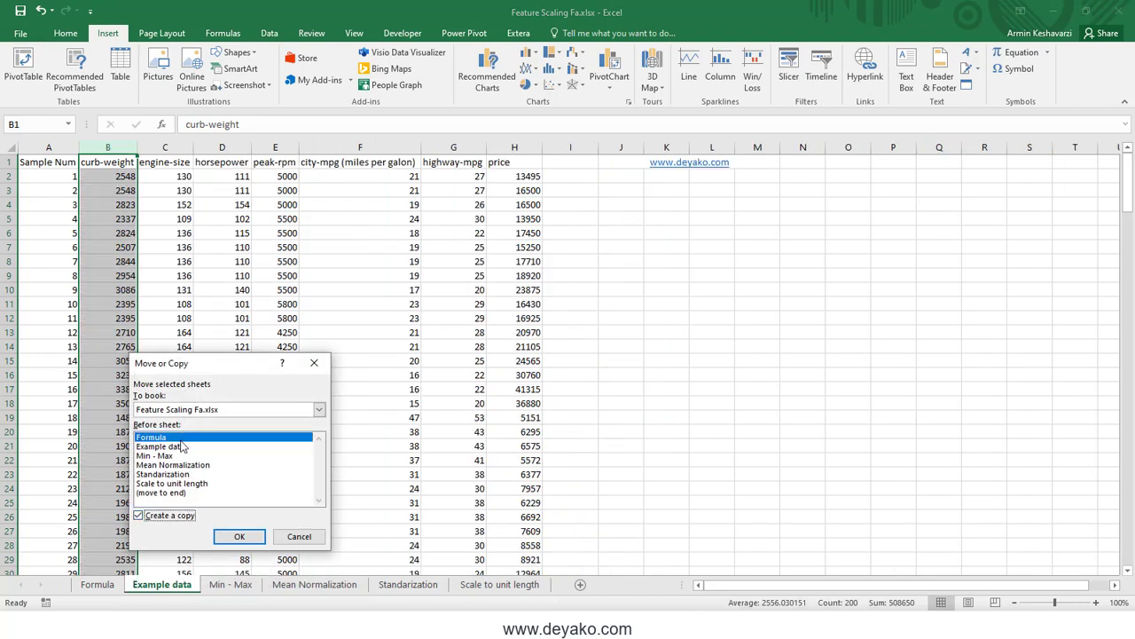
click(159, 455)
click(241, 536)
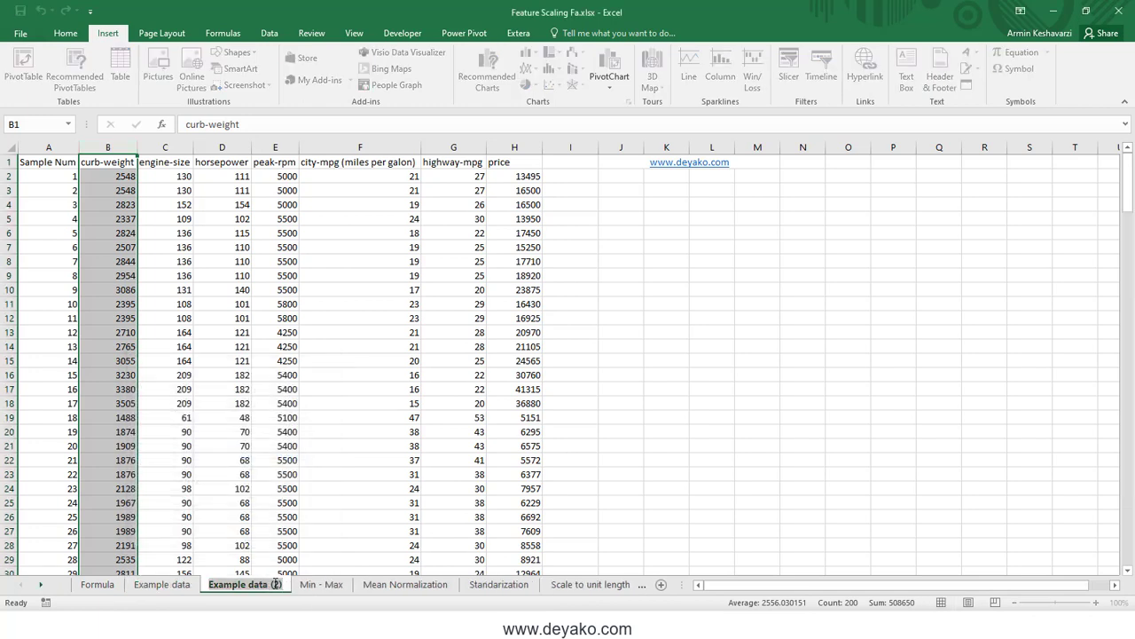
Rename the copied sheet to minmax2
double_click(276, 583)
text(minma)
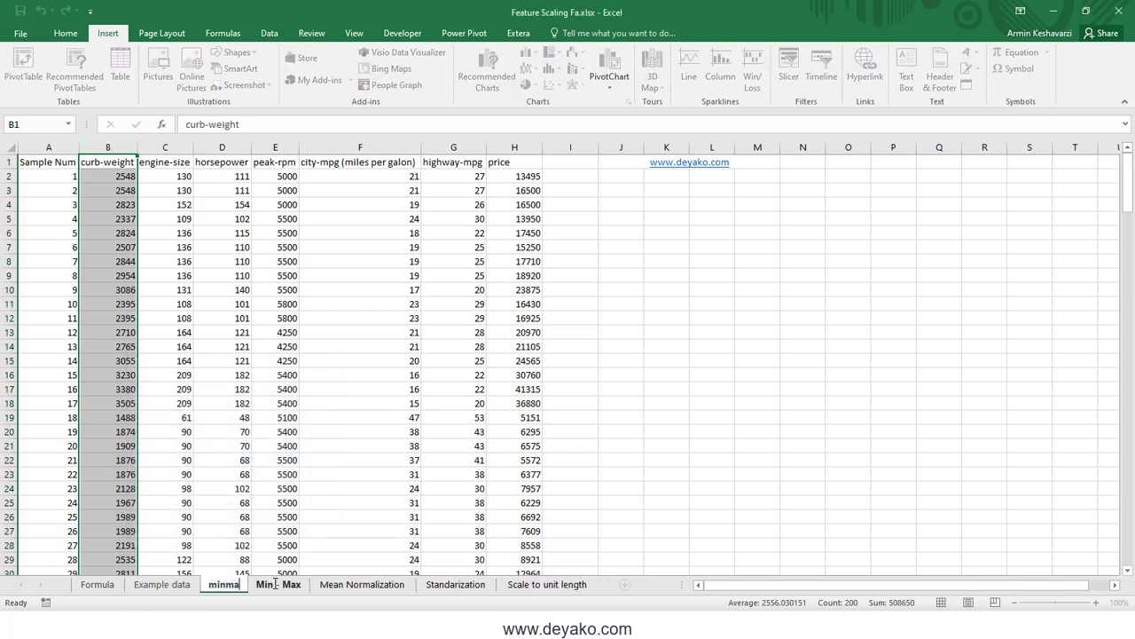
text(x2)
key(Return)
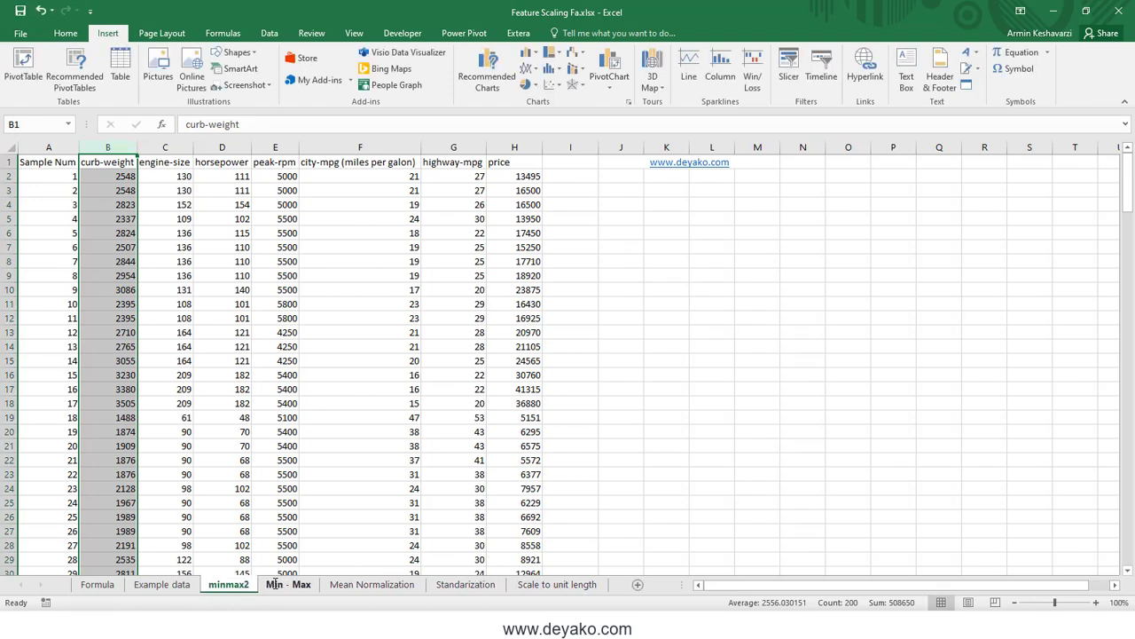
Clear all car values from B2 through the price column to the last row
click(104, 175)
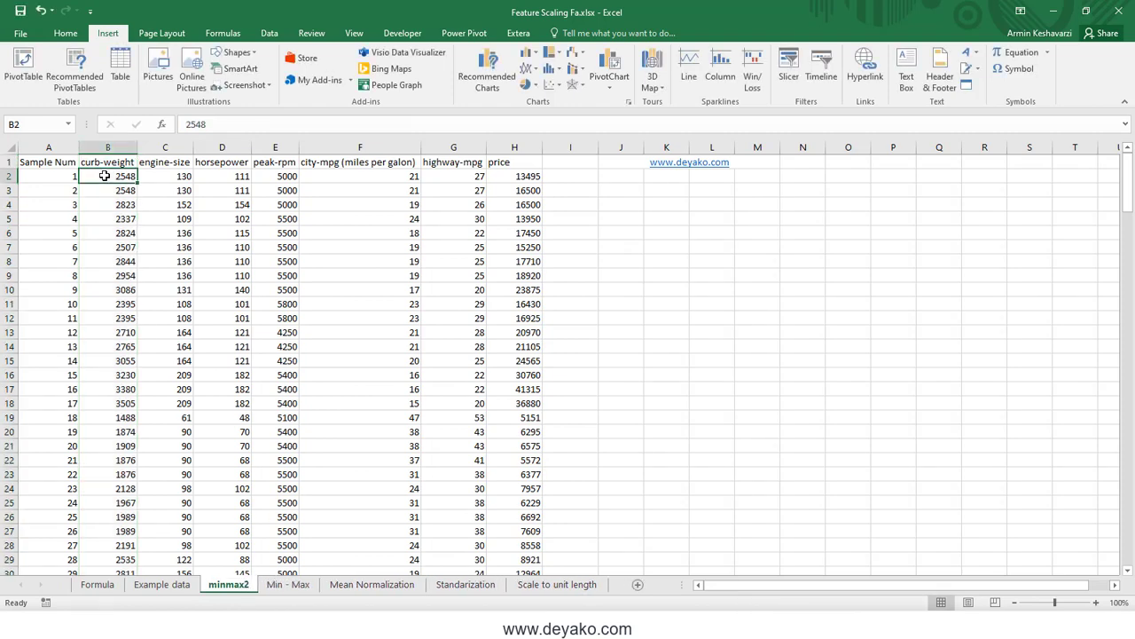
key(ctrl+shift+Right)
key(ctrl+shift+Down)
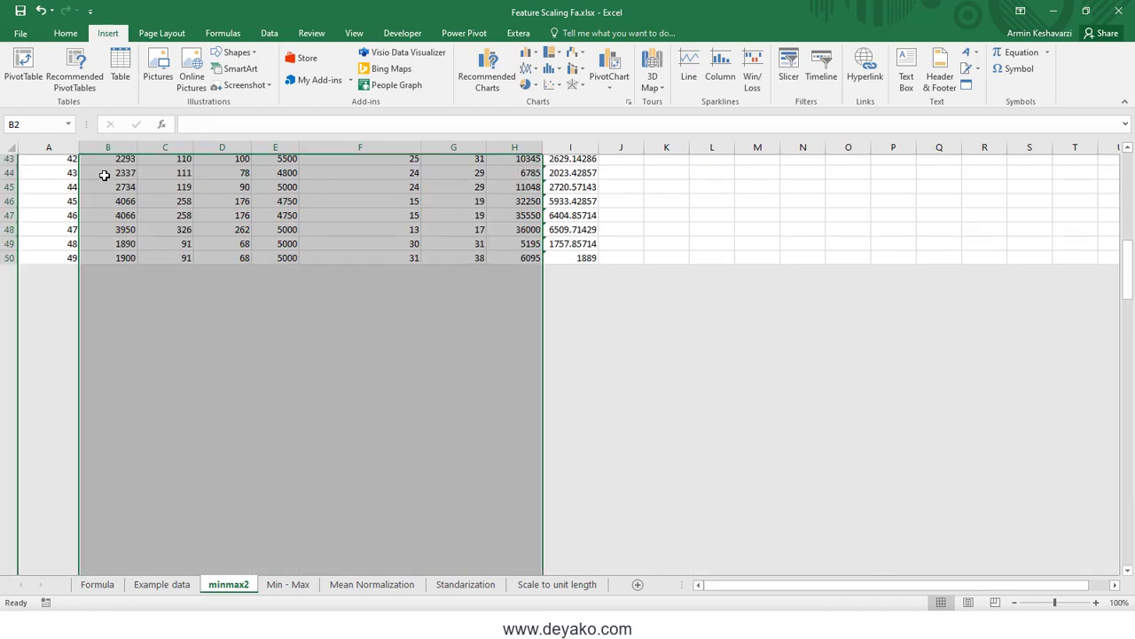
key(Delete)
key(ctrl+BackSpace)
key(ctrl+Home)
In minmax2 B2, start a formula subtracting MIN of Example data's curb-weight column from B2
click(104, 176)
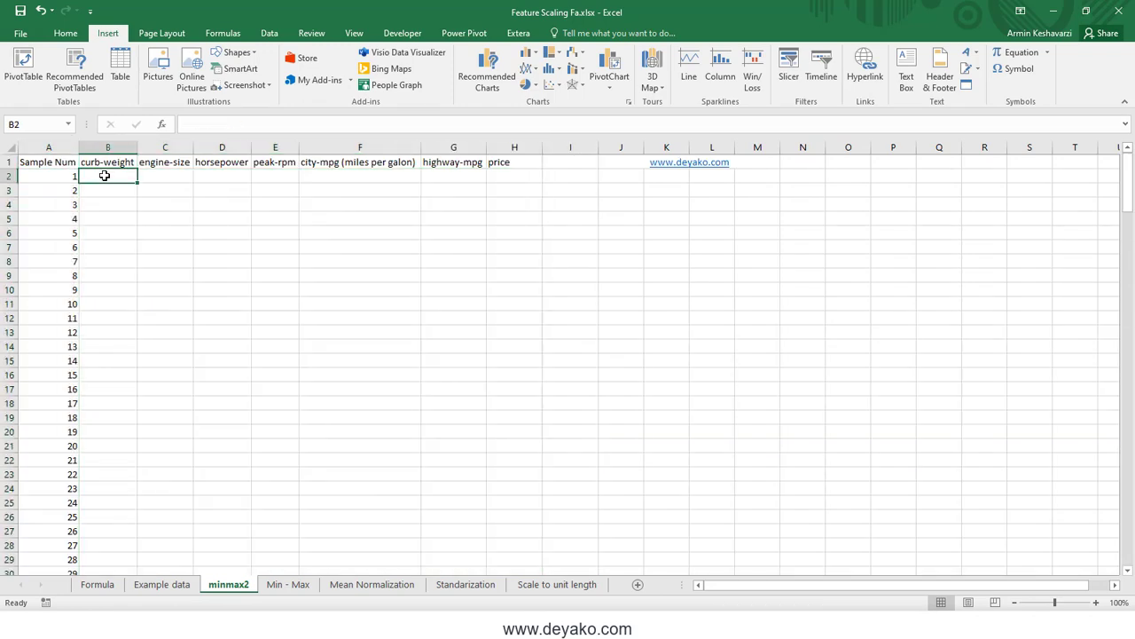
text(=)
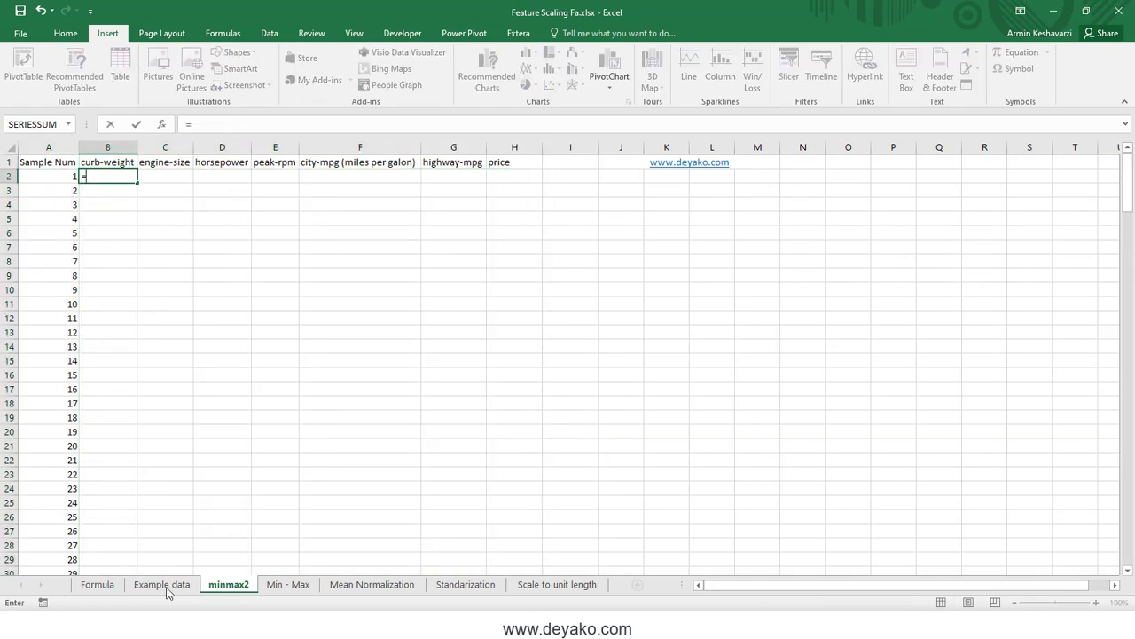
click(161, 584)
click(112, 177)
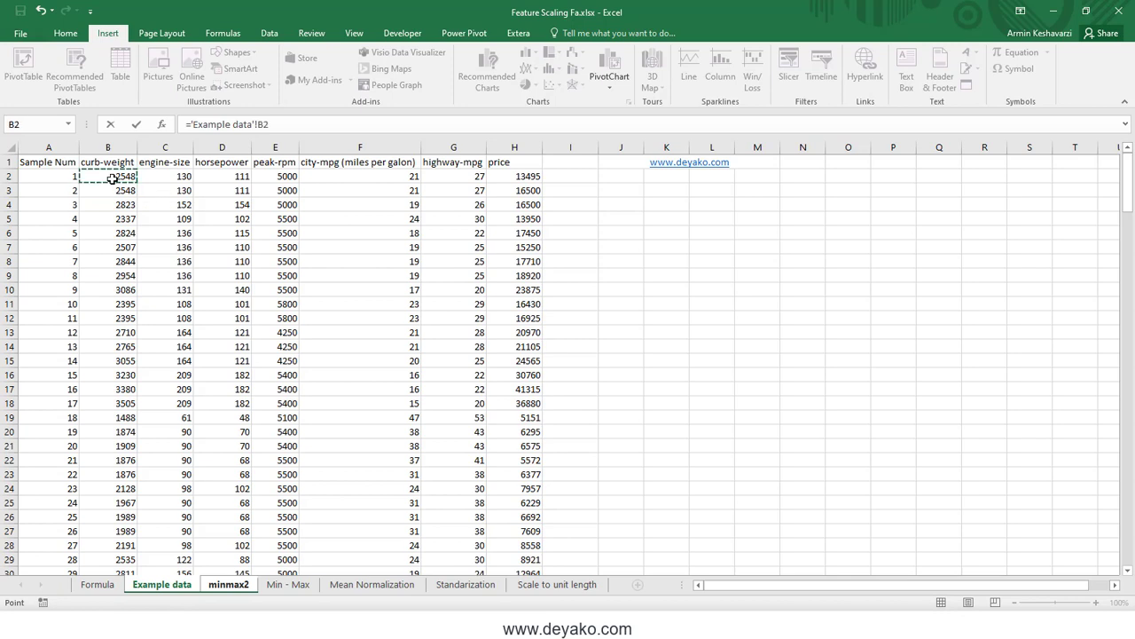
text(-min)
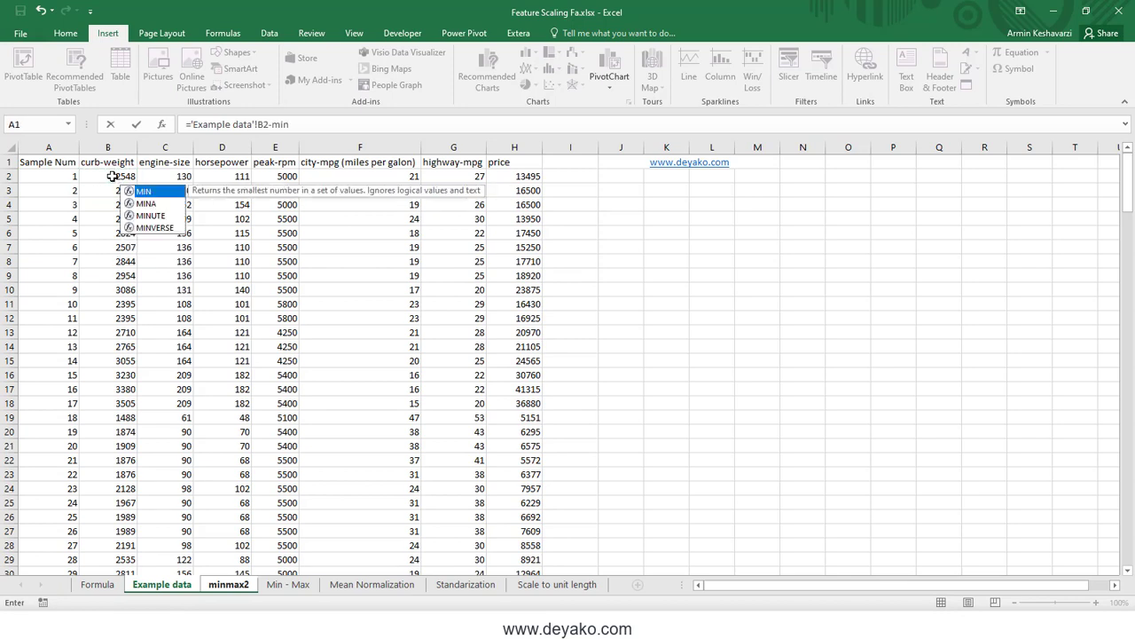
key(Tab)
click(108, 147)
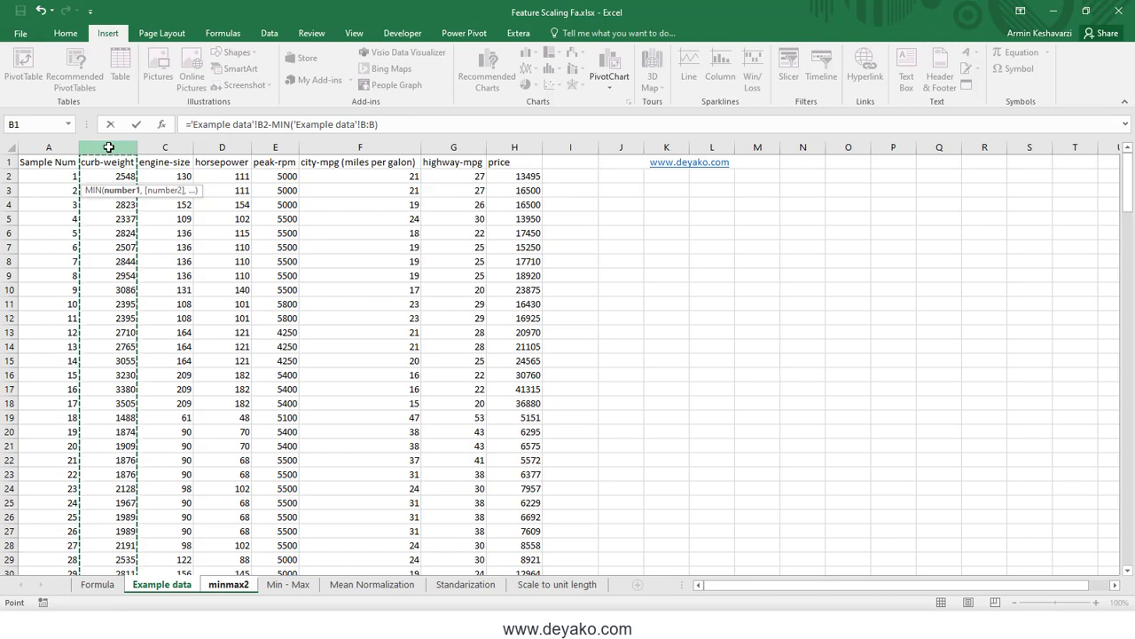
Divide by MAX minus MIN of the curb-weight column, fix the parentheses and commit
text()/()
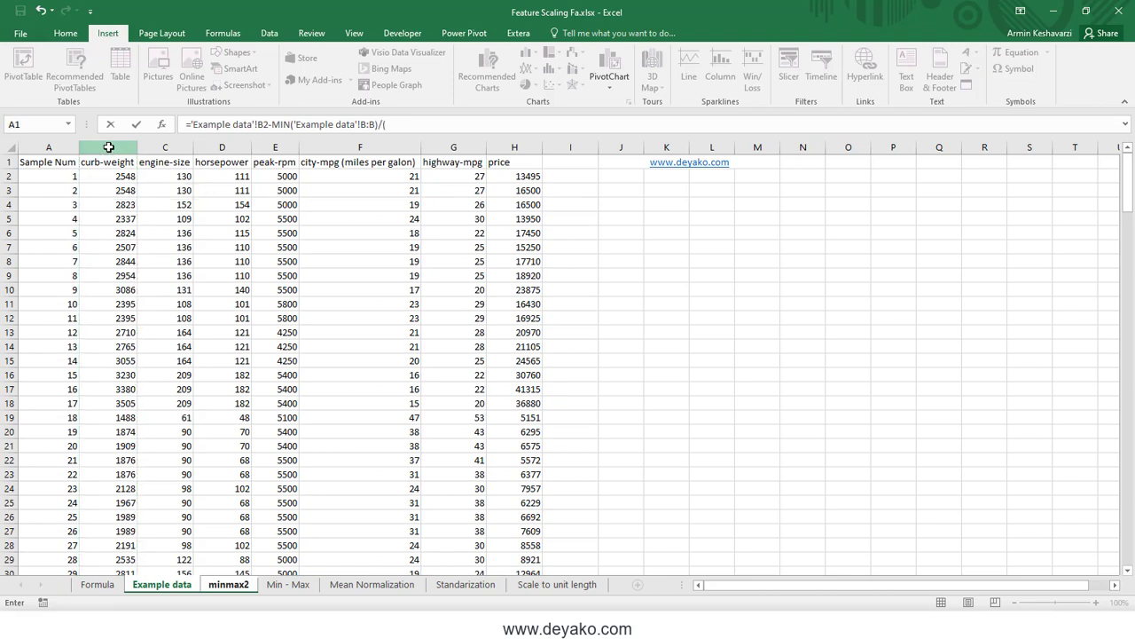
text(ma)
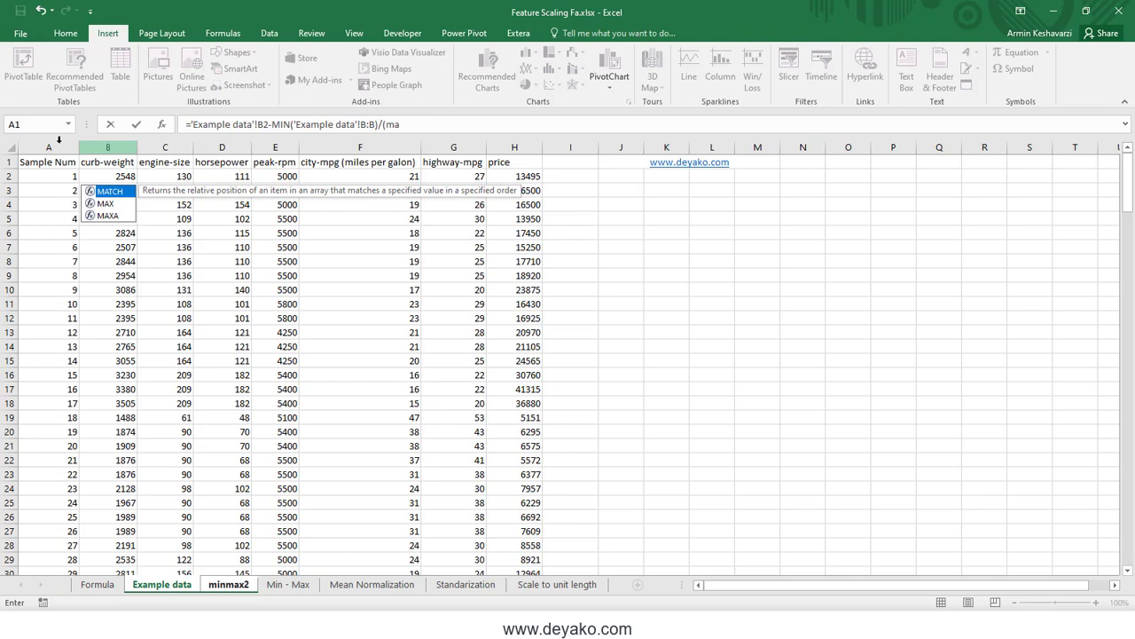
double_click(108, 204)
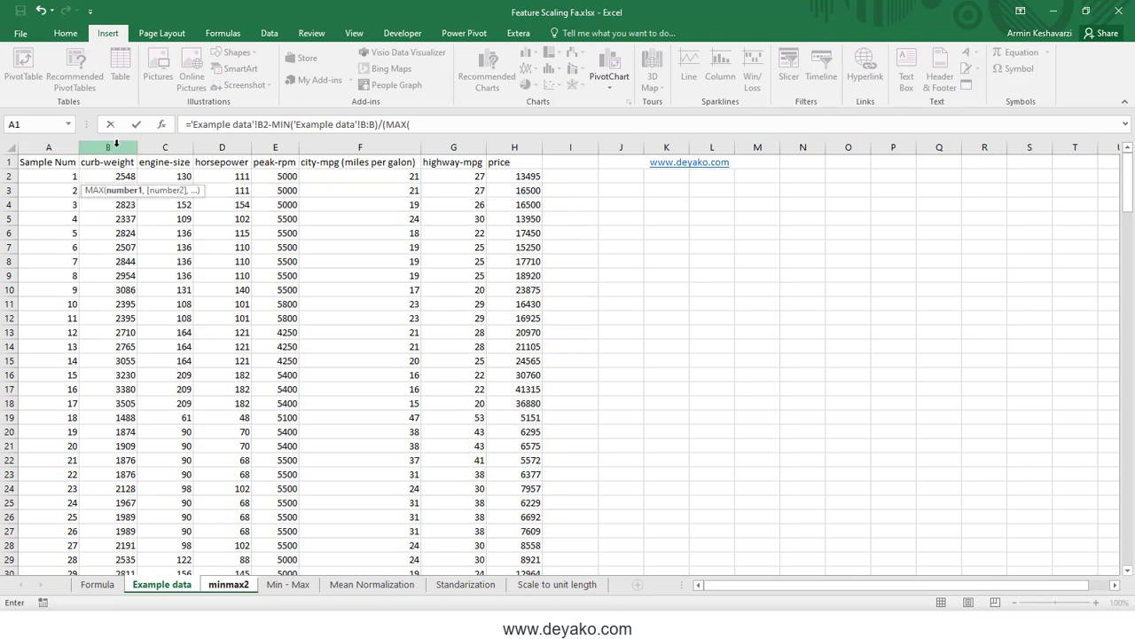
click(115, 145)
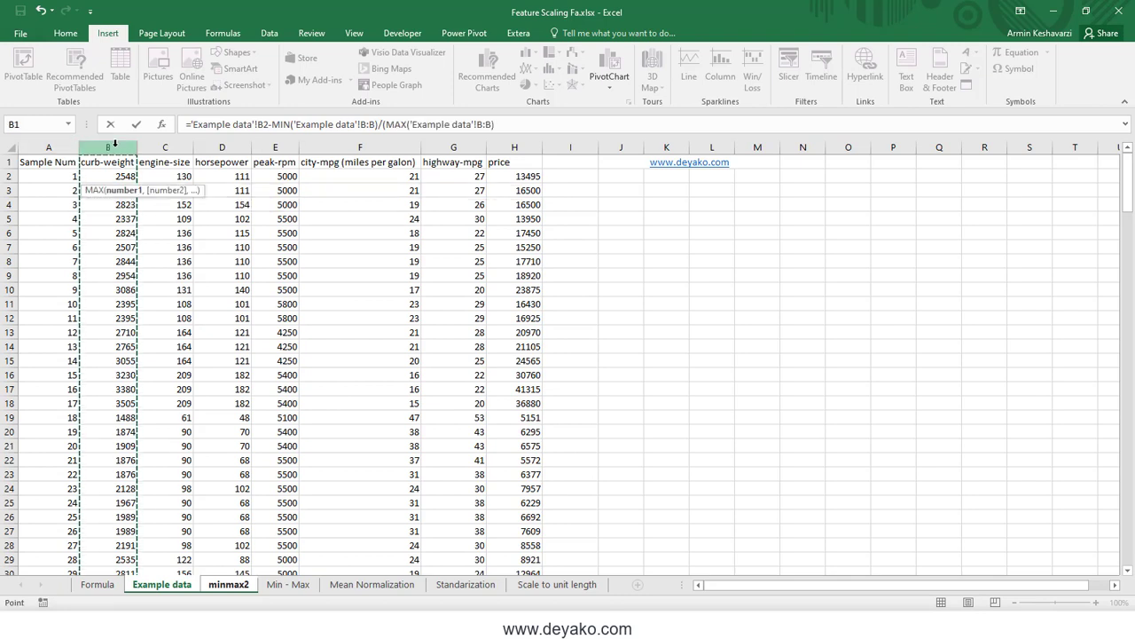
text()-min)
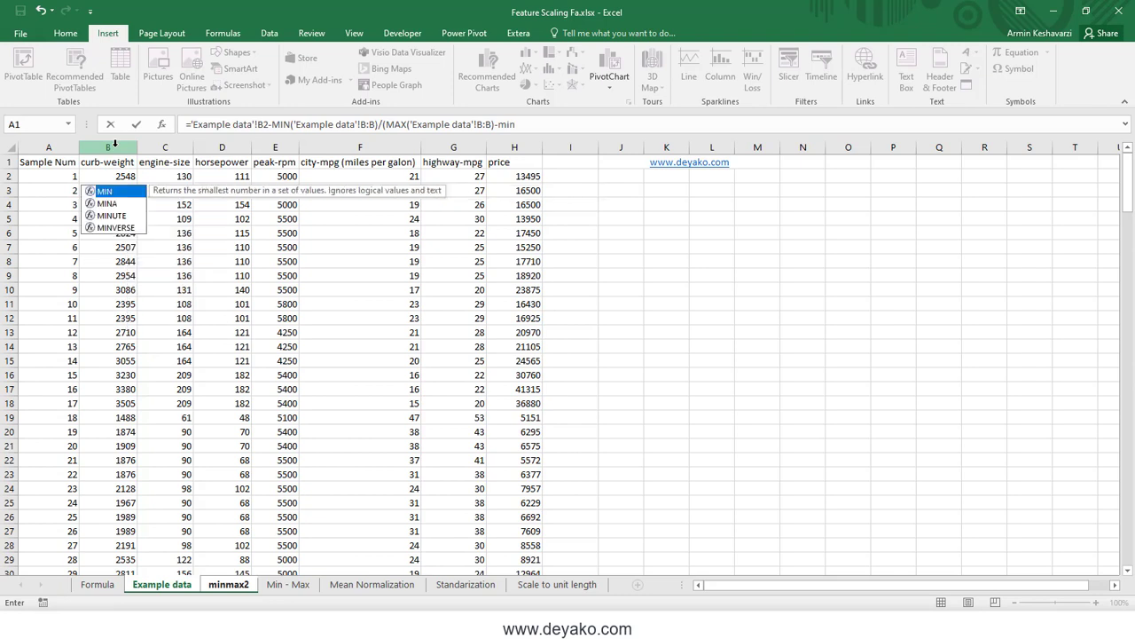
key(Tab)
click(115, 144)
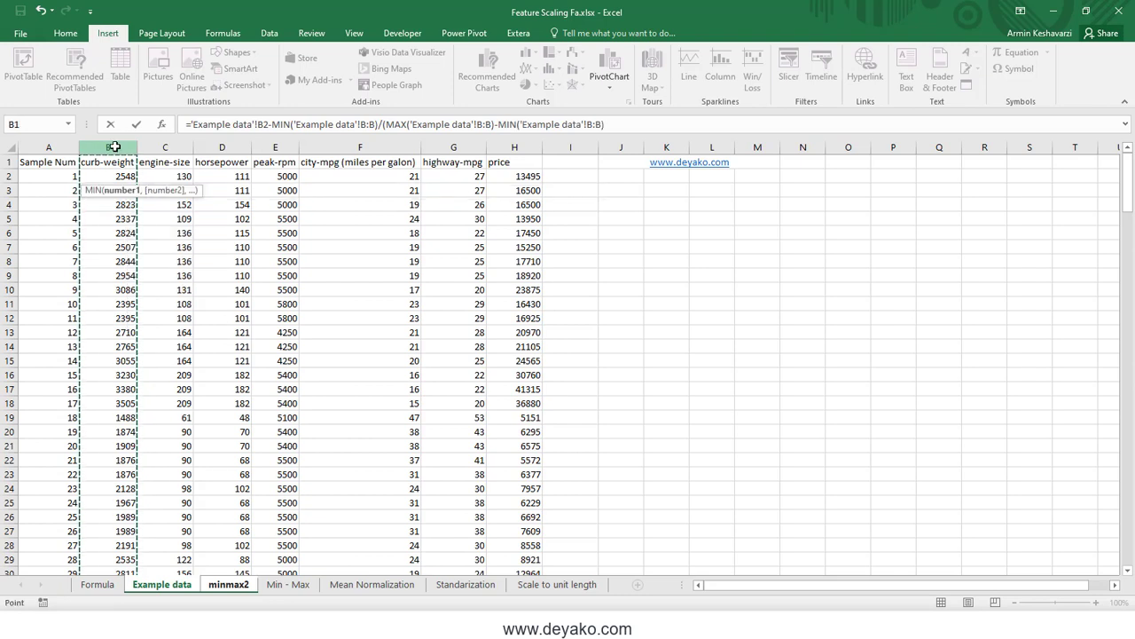
text()))
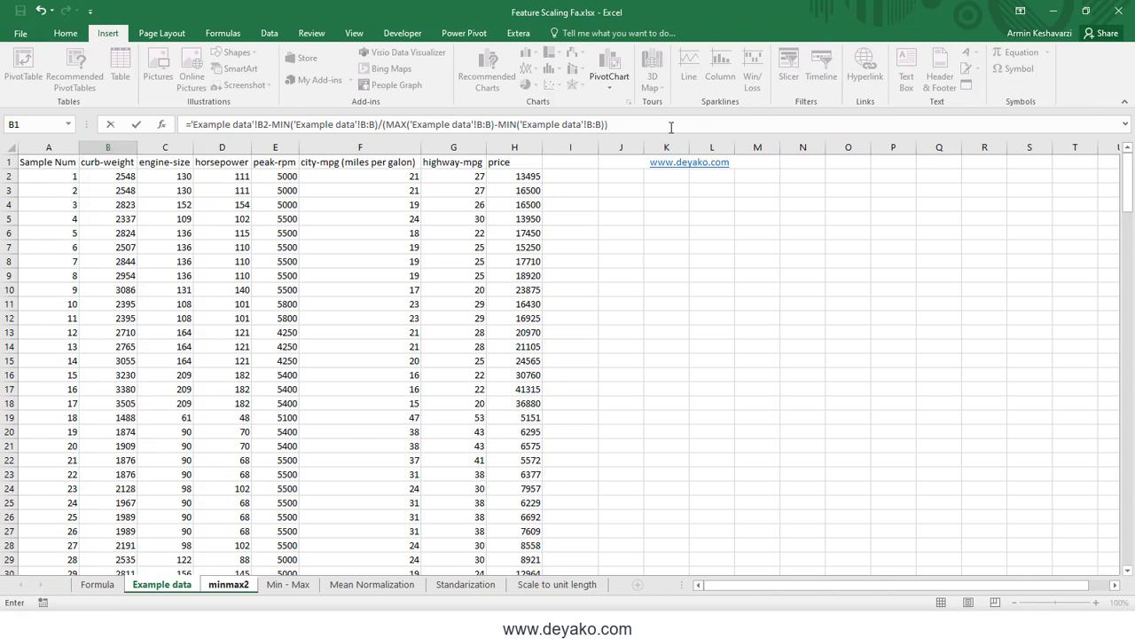
click(667, 124)
text())
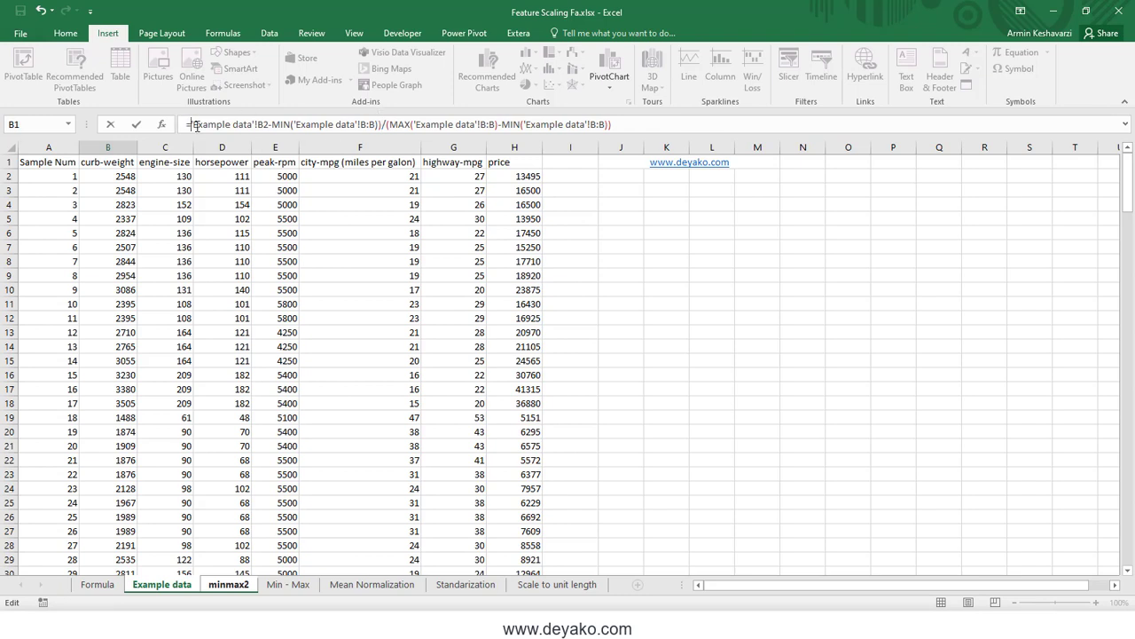
key(Return)
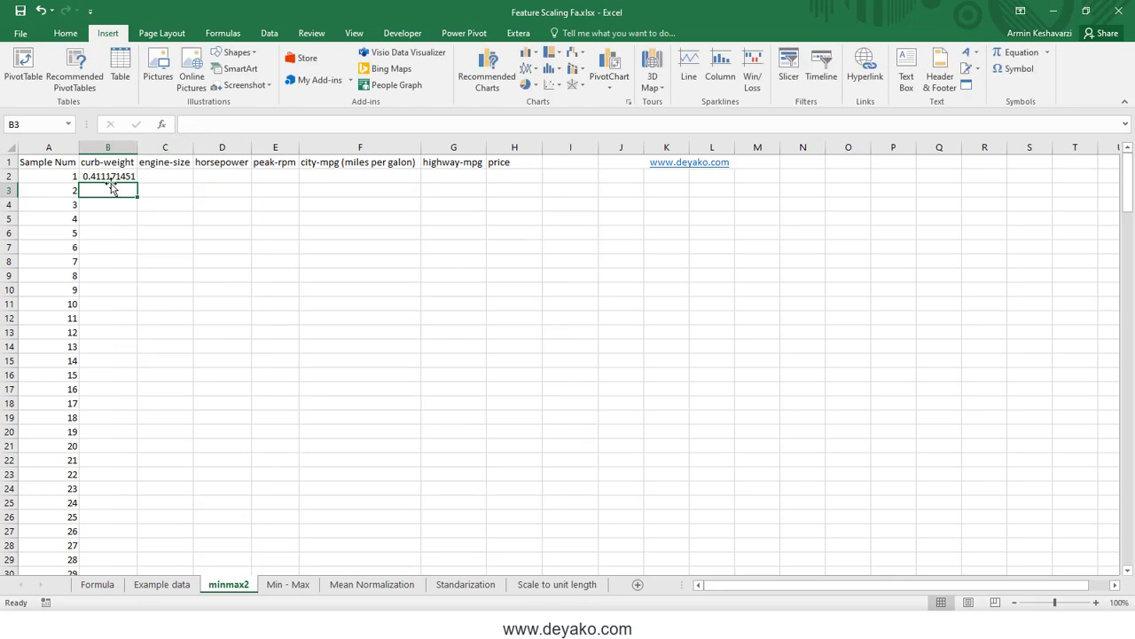
Fill the min-max formula down column B and verify the results scaled to 1 and 0
click(120, 165)
click(131, 175)
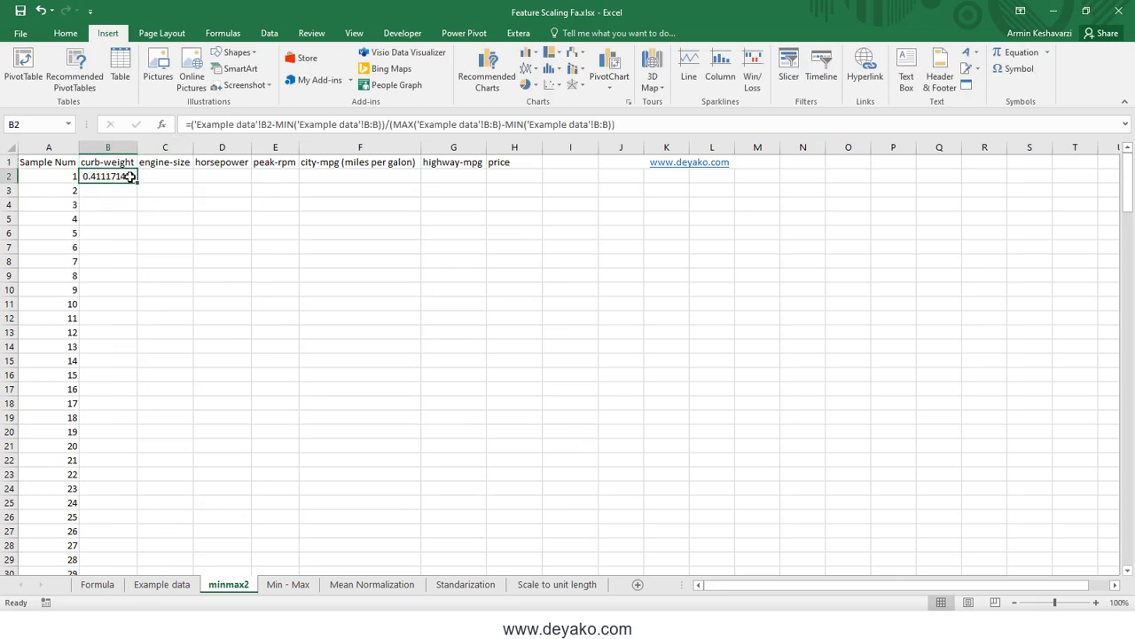
double_click(138, 183)
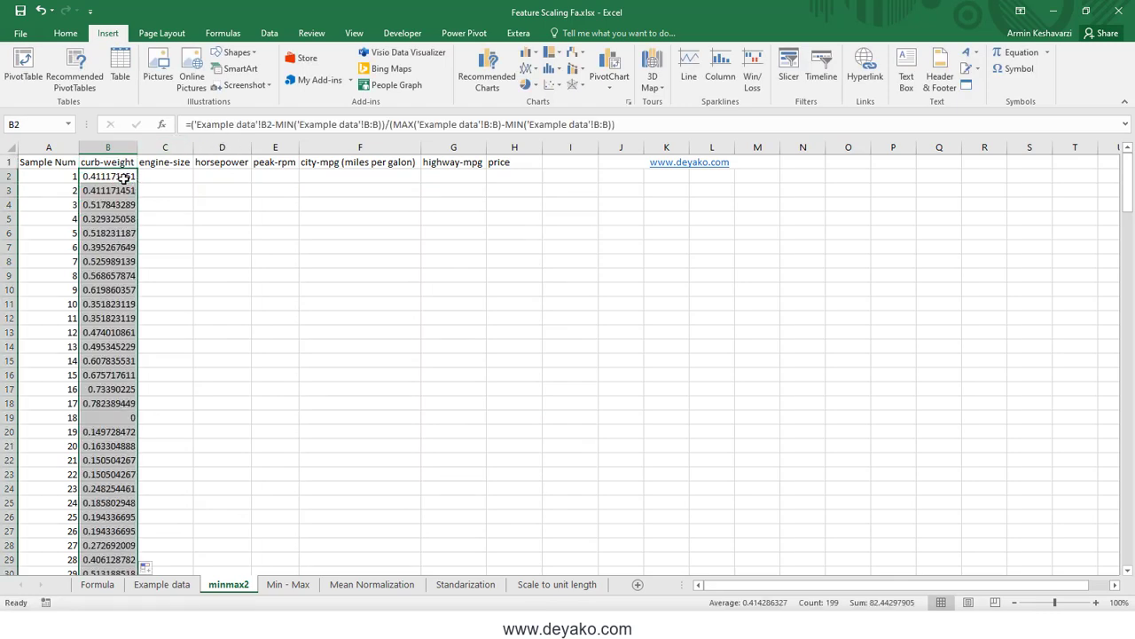
scroll(115, 319, down, 7)
scroll(120, 334, down, 10)
scroll(119, 333, down, 10)
scroll(120, 333, up, 6)
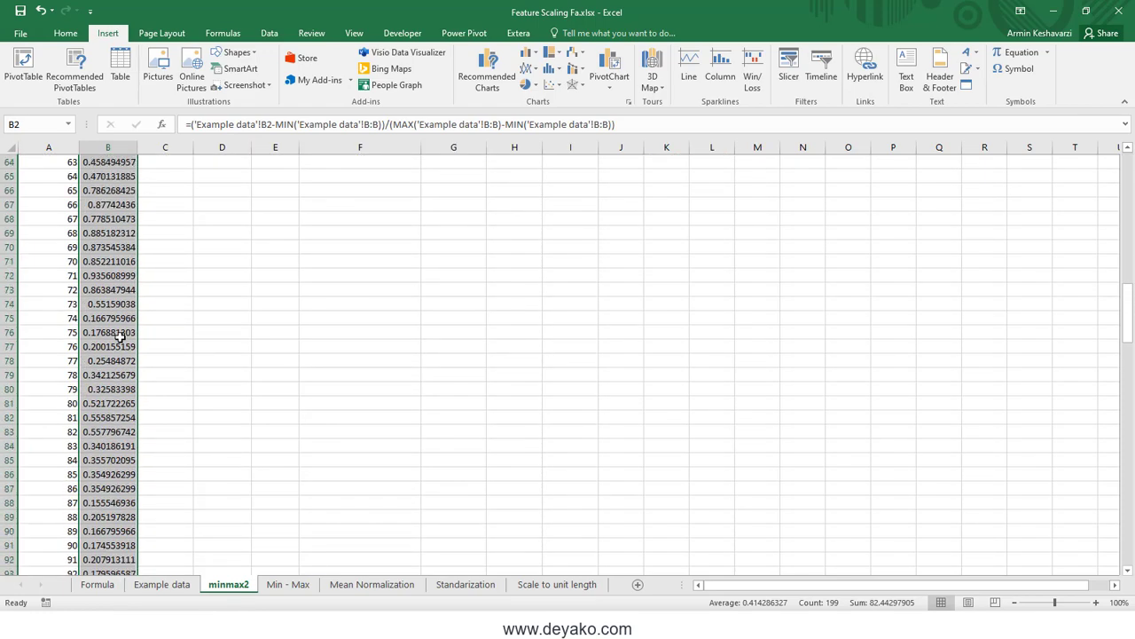
scroll(133, 341, up, 11)
click(119, 333)
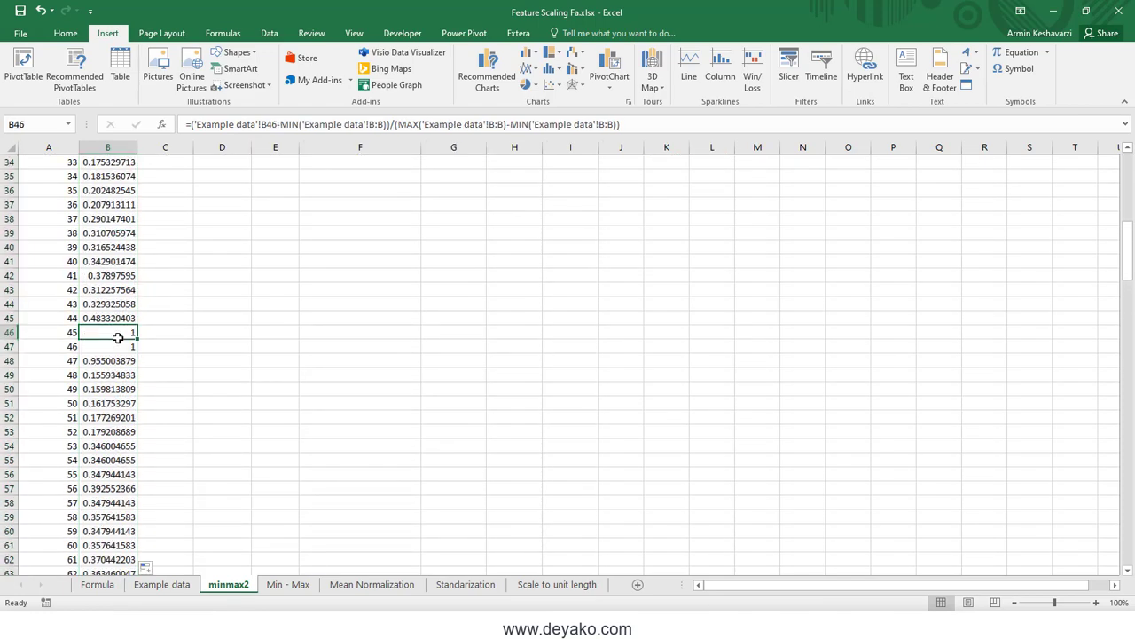
scroll(120, 333, up, 5)
scroll(111, 266, up, 1)
click(107, 204)
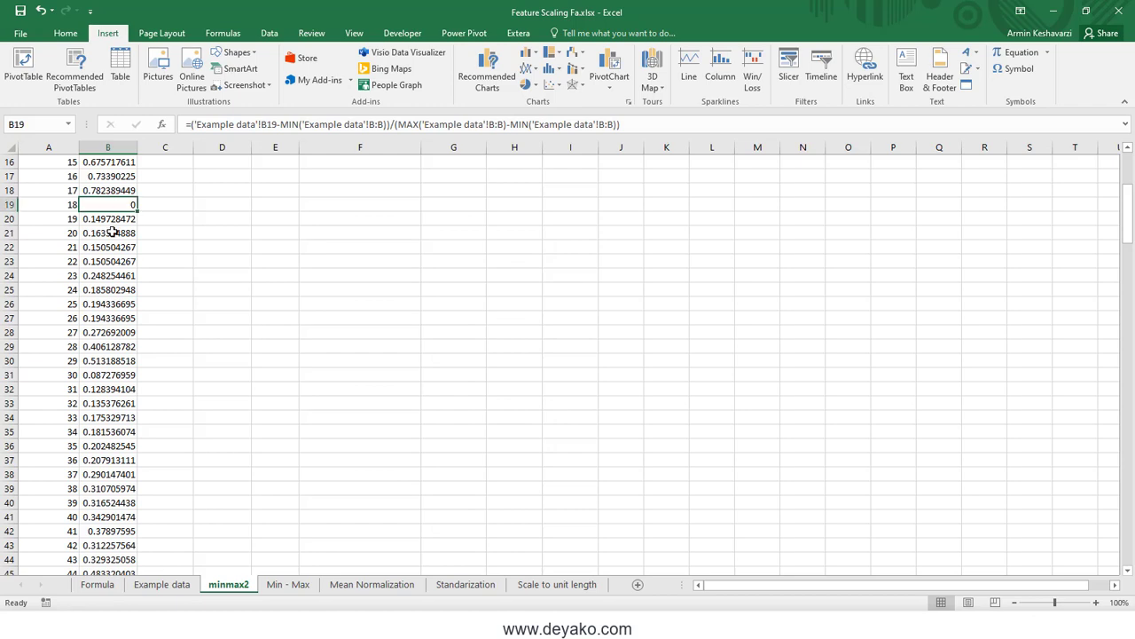
scroll(111, 209, up, 5)
click(129, 178)
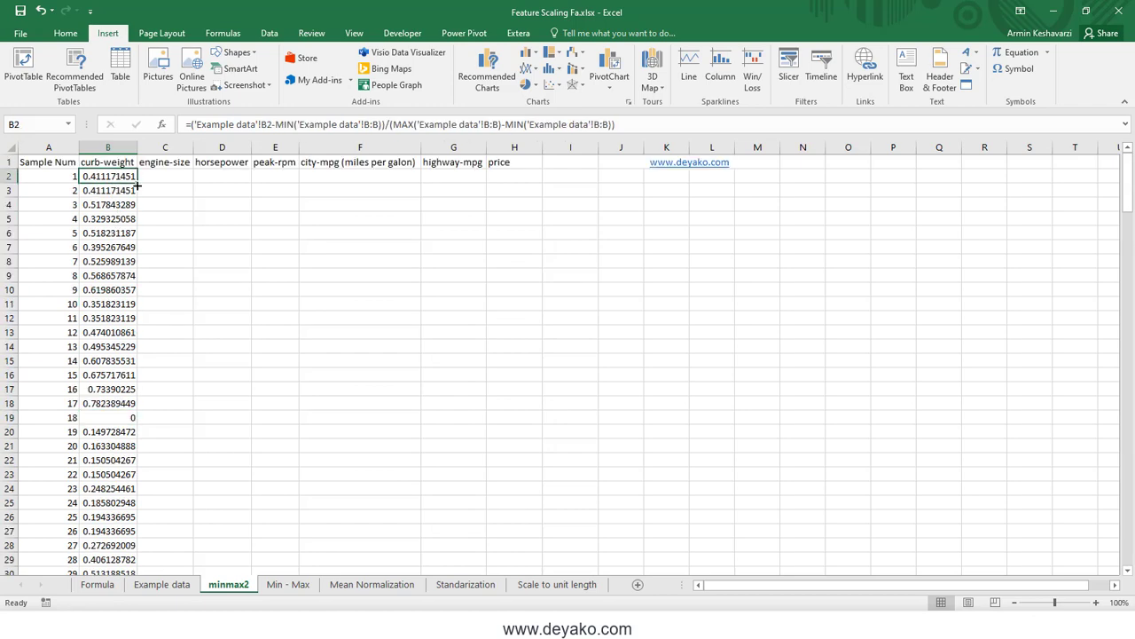
Copy B2's min-max formula across to H2 and check the MAX and MIN parts of the engine-size formula
drag(138, 184, 536, 184)
click(162, 174)
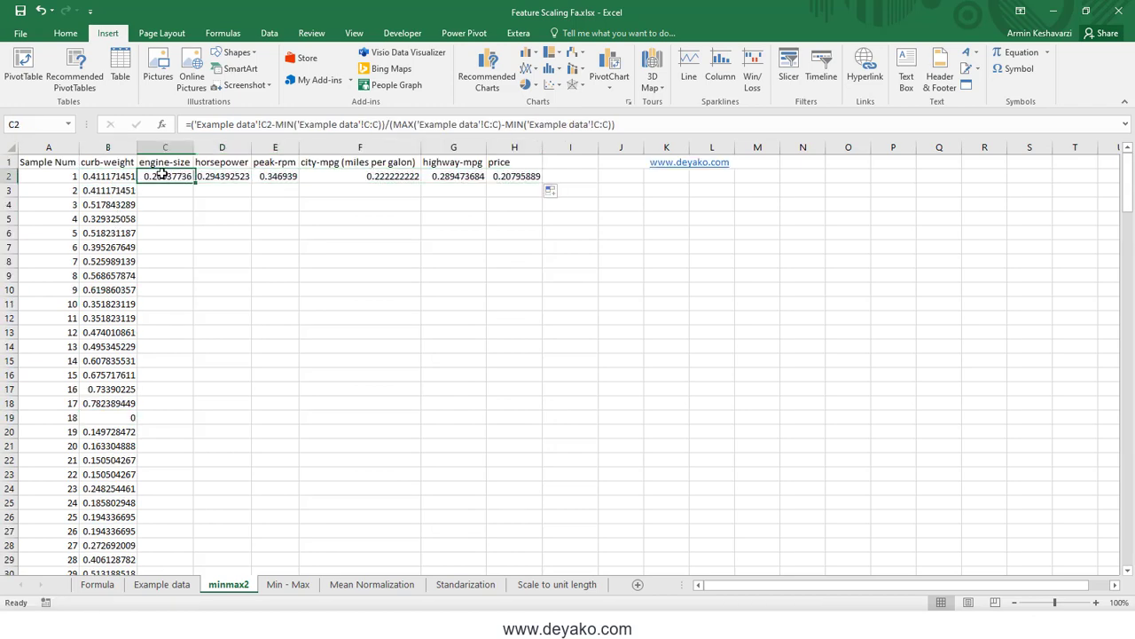
click(247, 126)
click(479, 124)
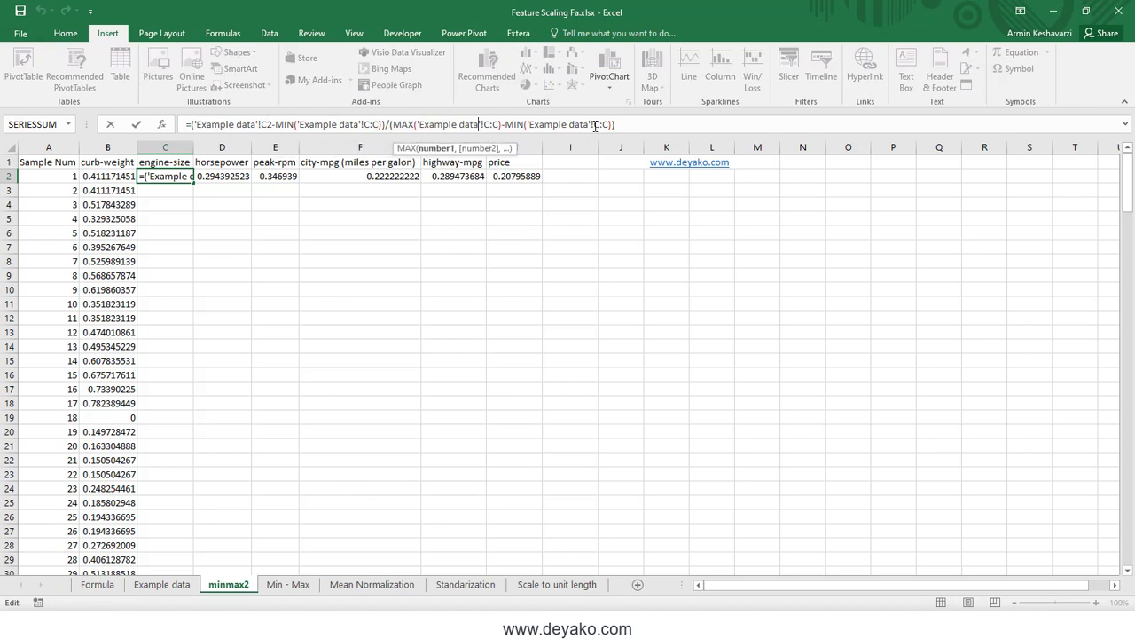
click(594, 124)
key(Escape)
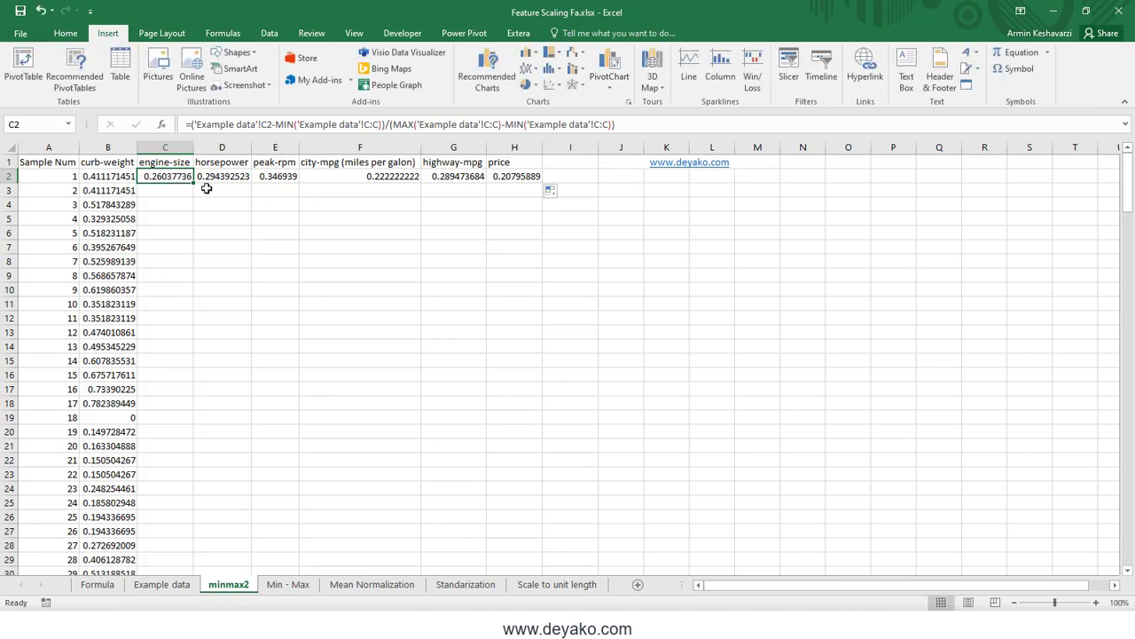
Fill the row 2 formulas in C2:H2 down to row 200 and check the curb-weight column
drag(170, 177, 524, 176)
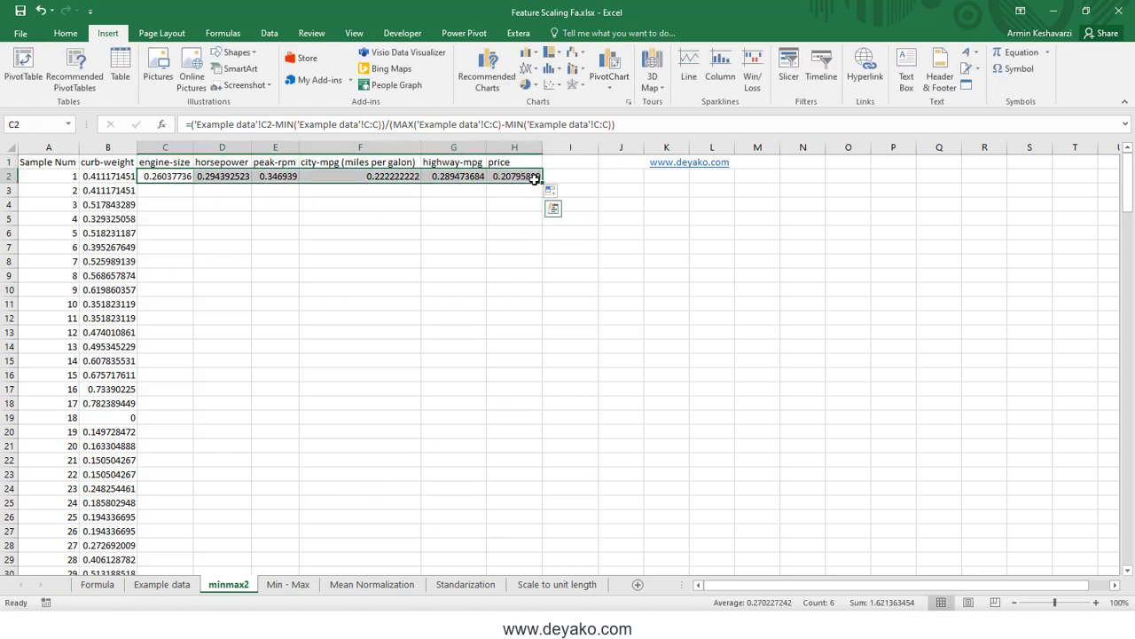
double_click(543, 184)
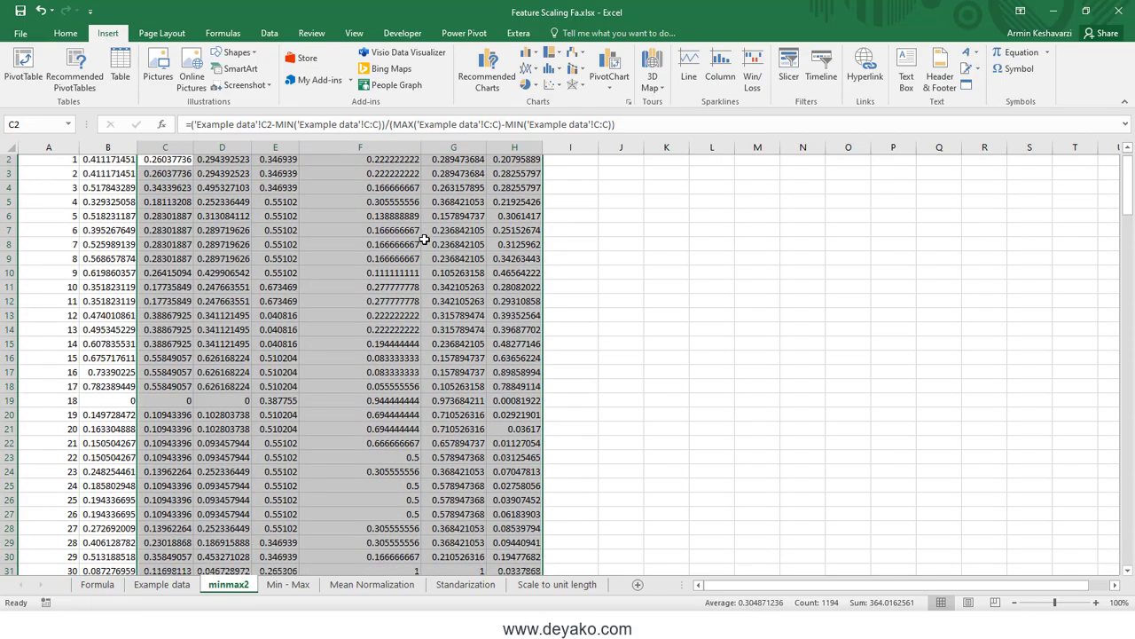
scroll(424, 240, down, 20)
scroll(425, 240, down, 10)
scroll(425, 240, up, 7)
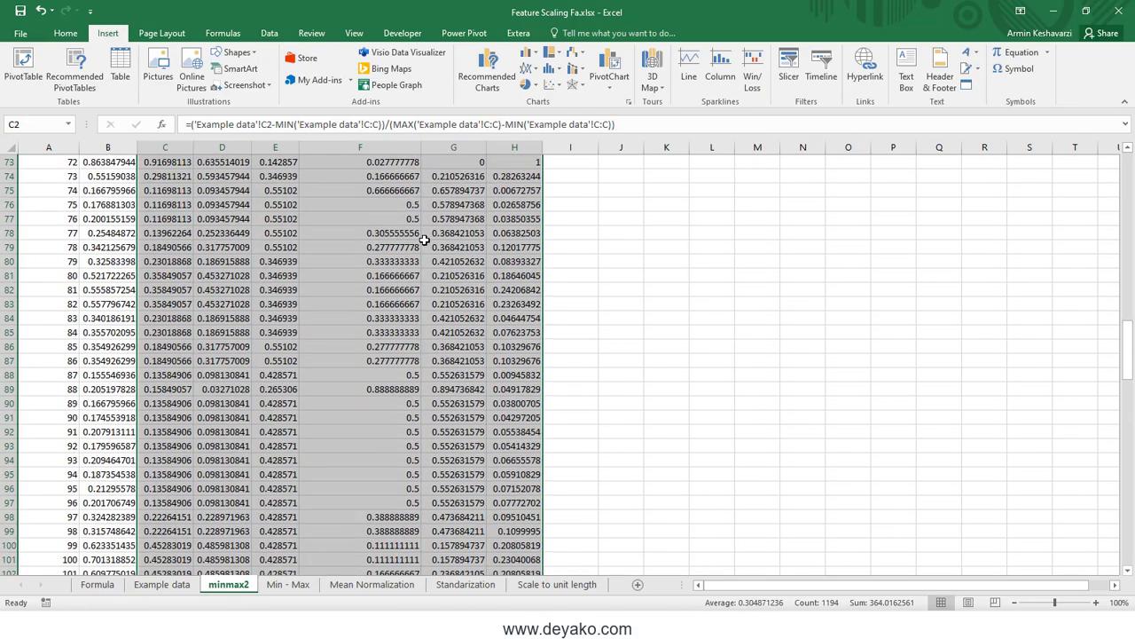
scroll(425, 239, up, 9)
scroll(425, 239, up, 15)
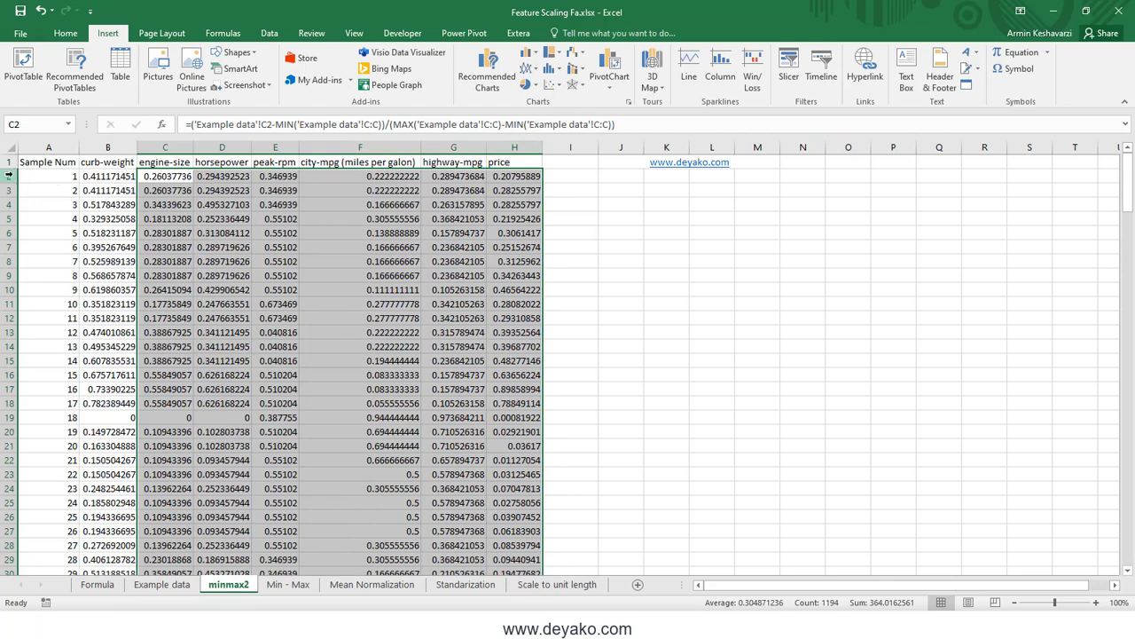
drag(8, 176, 8, 189)
click(126, 149)
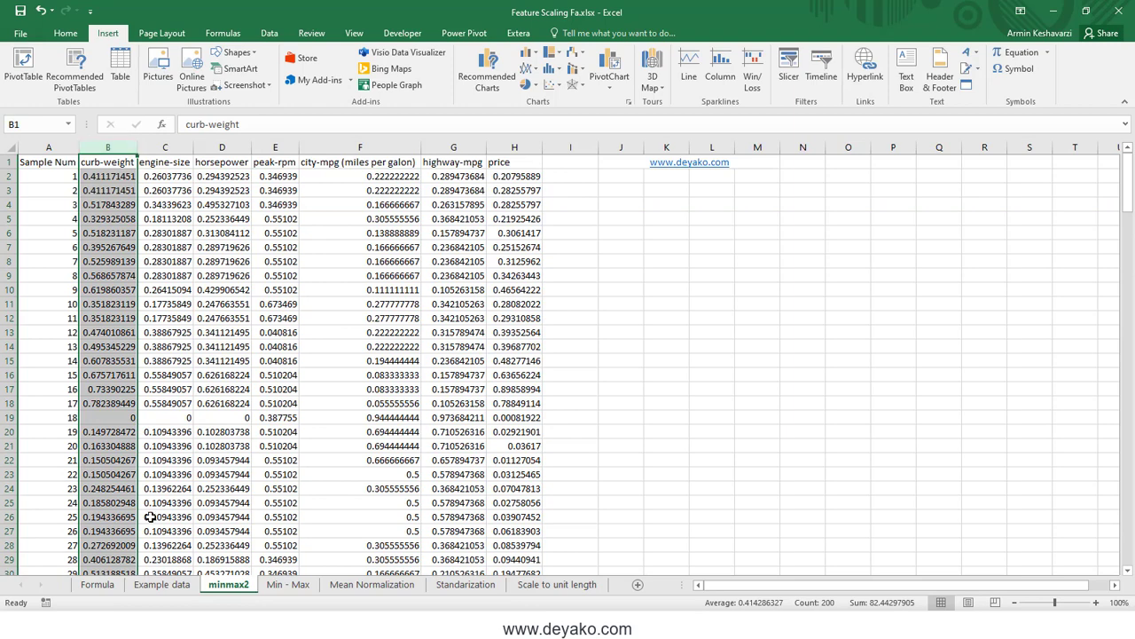
On Example data, review the raw curb-weight, engine-size, horsepower, peak-rpm, city-mpg, highway-mpg and price values
click(158, 584)
click(116, 184)
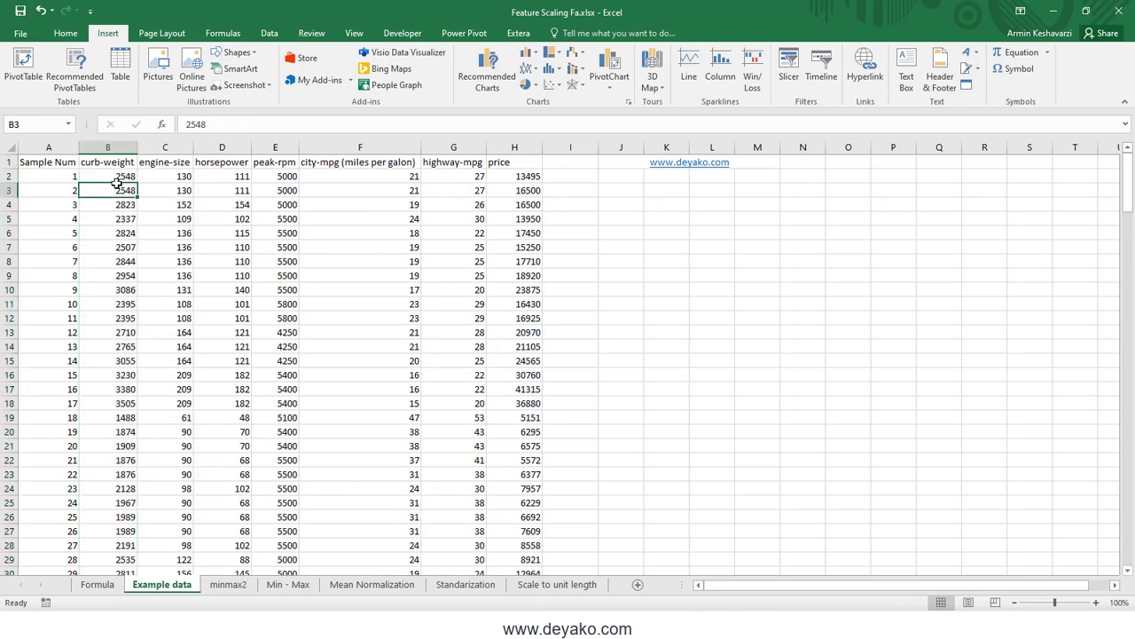
click(169, 176)
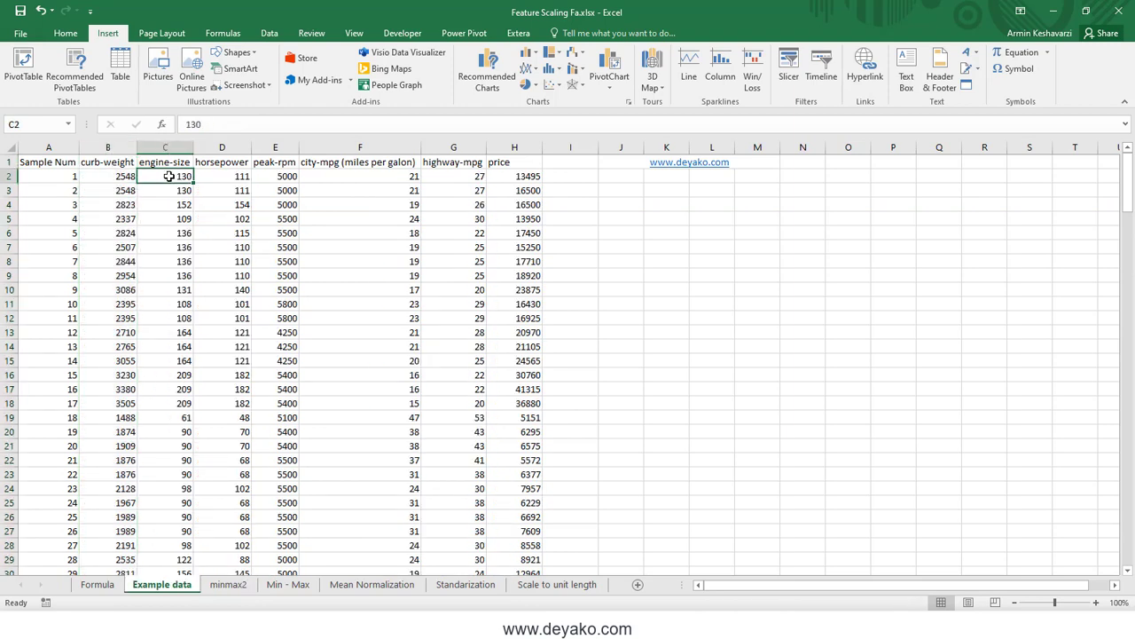
click(235, 177)
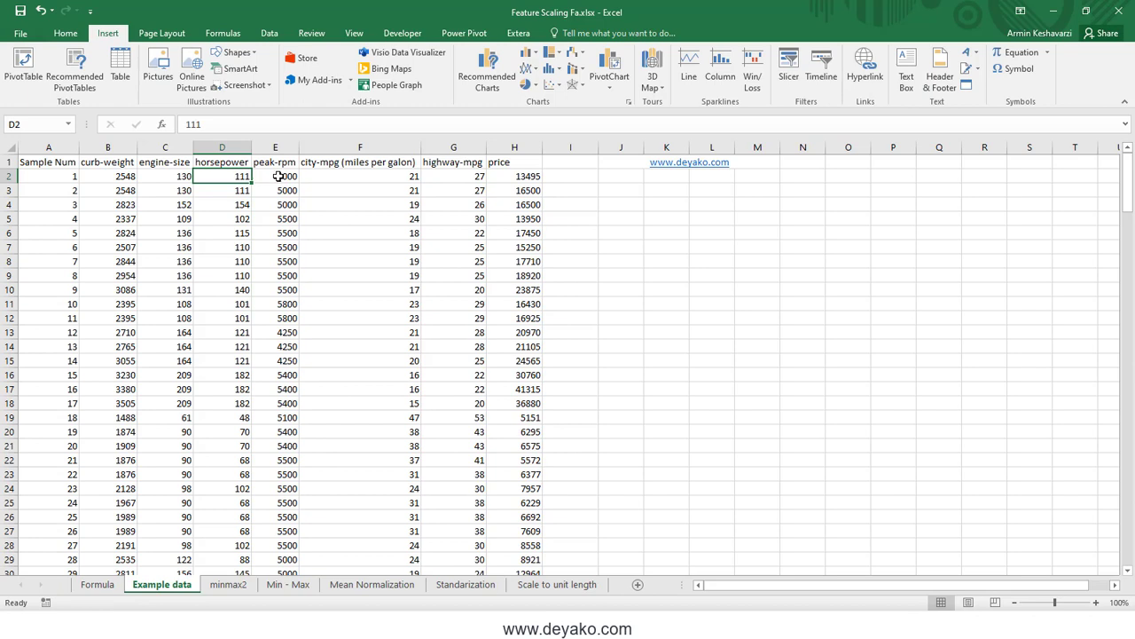
click(278, 176)
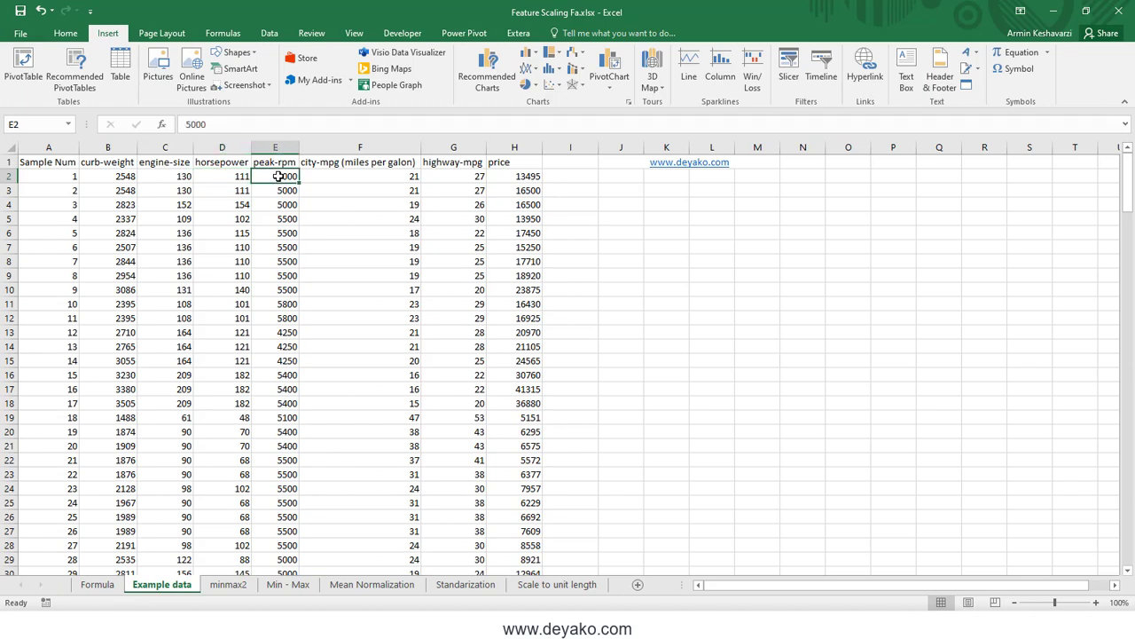
click(353, 176)
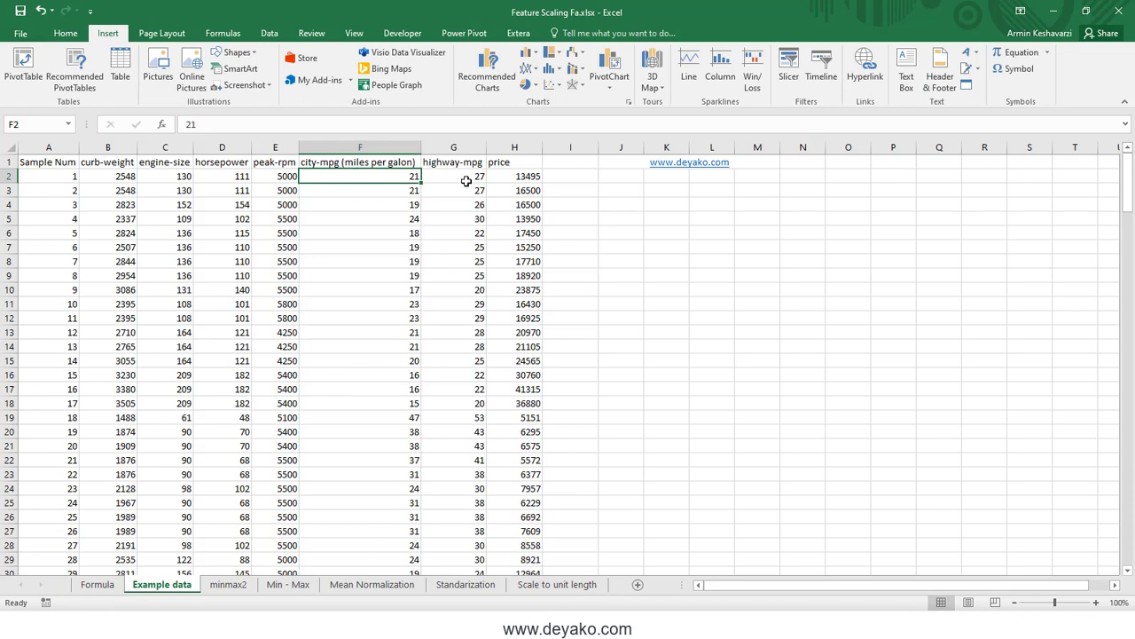
click(454, 181)
click(531, 176)
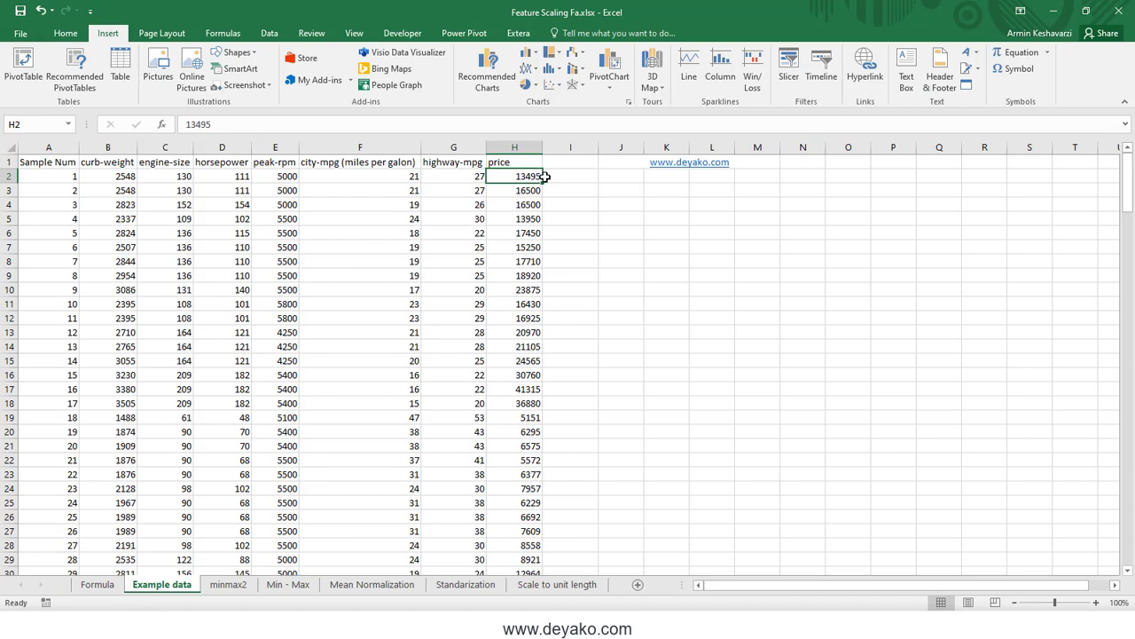
Insert a blank column before price on Example data and give it the header 1/Price
mouse_move(531, 177)
mouse_down()
mouse_move(483, 537)
mouse_move(568, 539)
mouse_up()
scroll(557, 491, up, 3)
scroll(557, 491, up, 4)
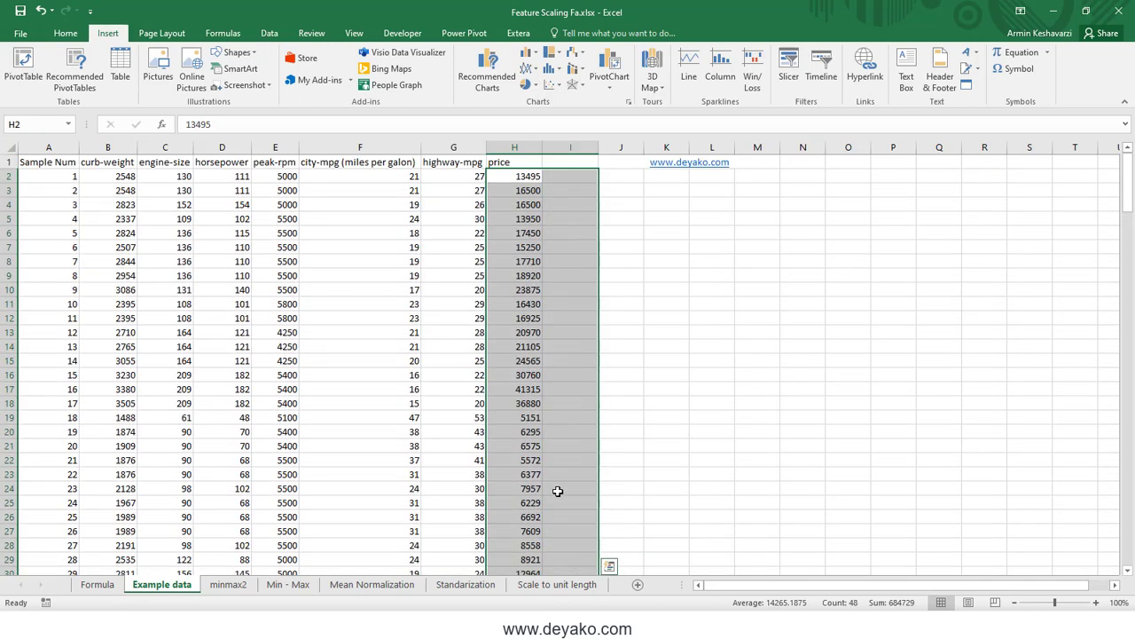
click(535, 176)
click(526, 146)
right_click(526, 146)
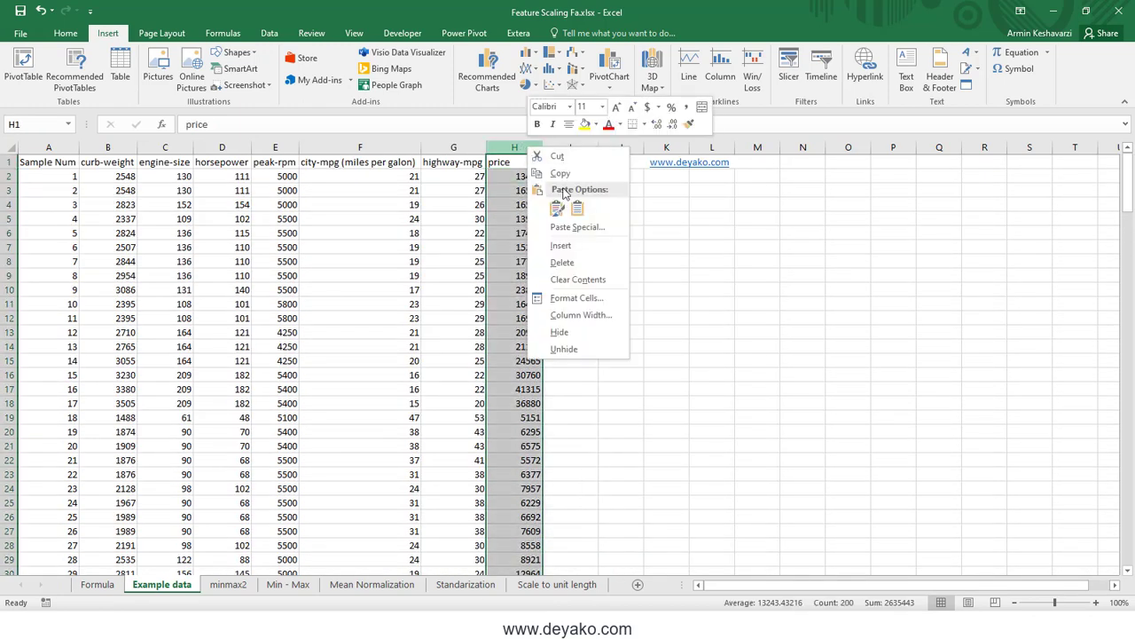
click(572, 244)
click(519, 162)
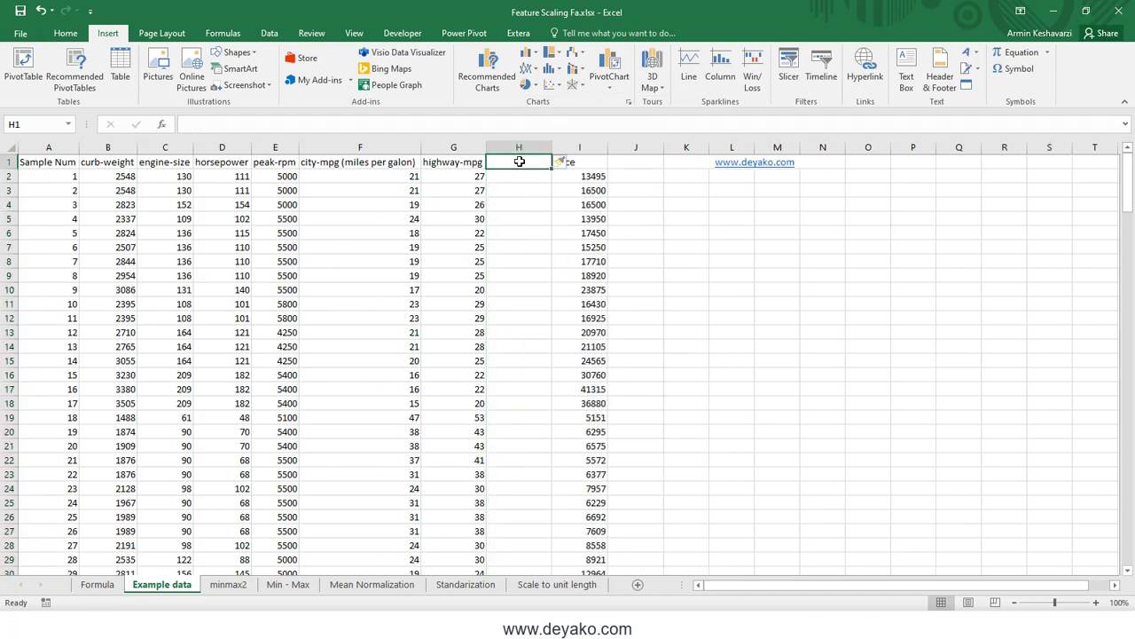
text(1/Price)
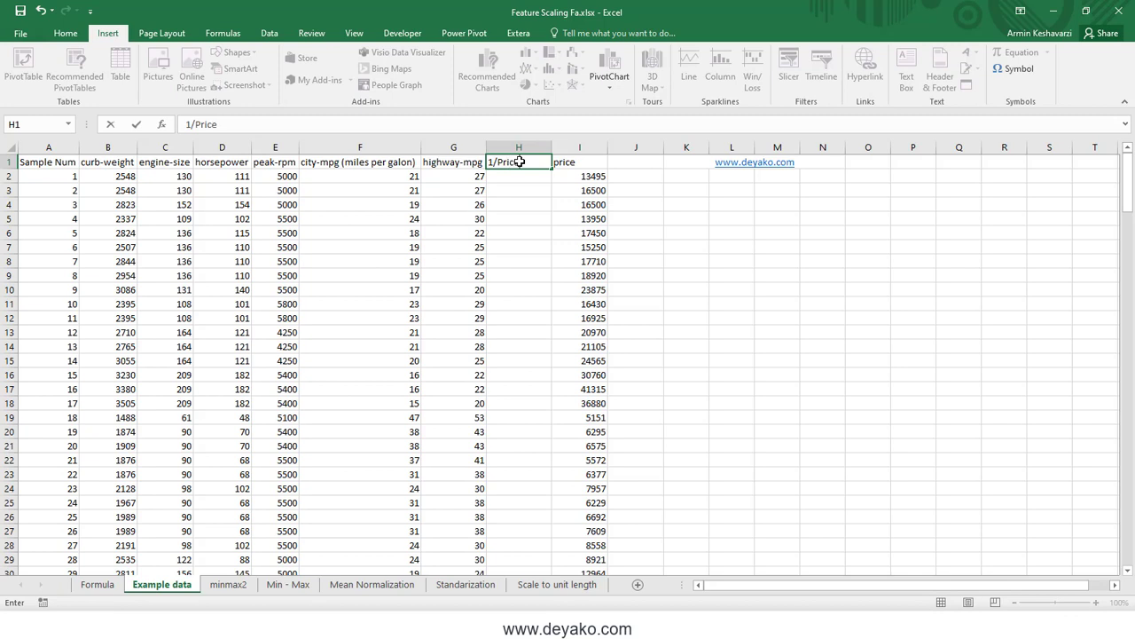
key(Return)
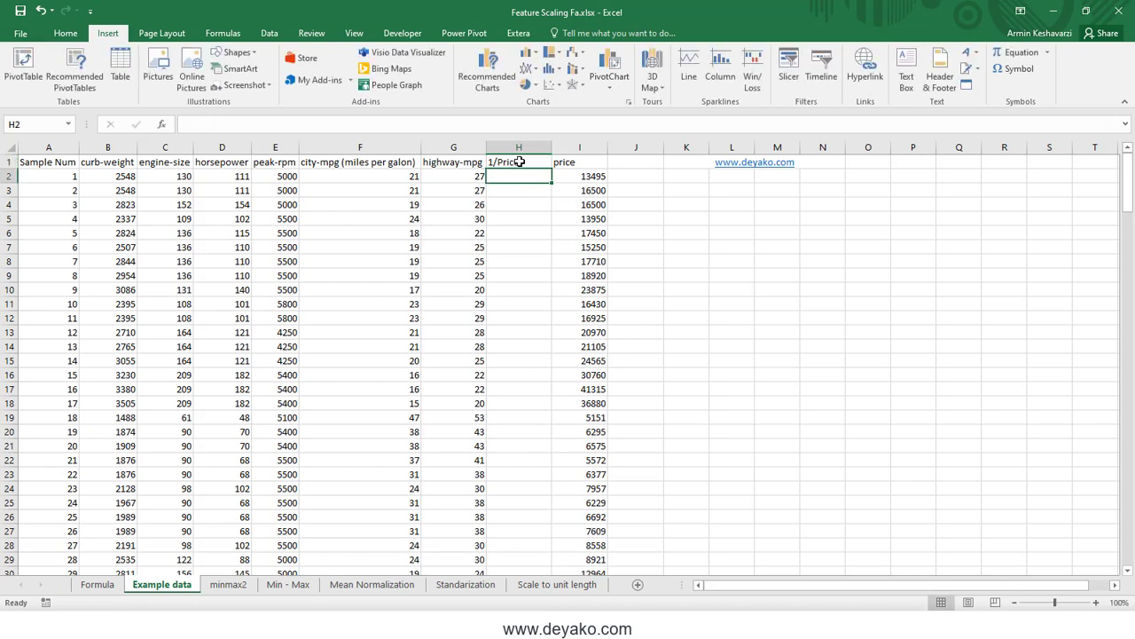
Enter =1/I2 in the new column, fill it down, and compare the first car's 1/Price with its price
text(=1/)
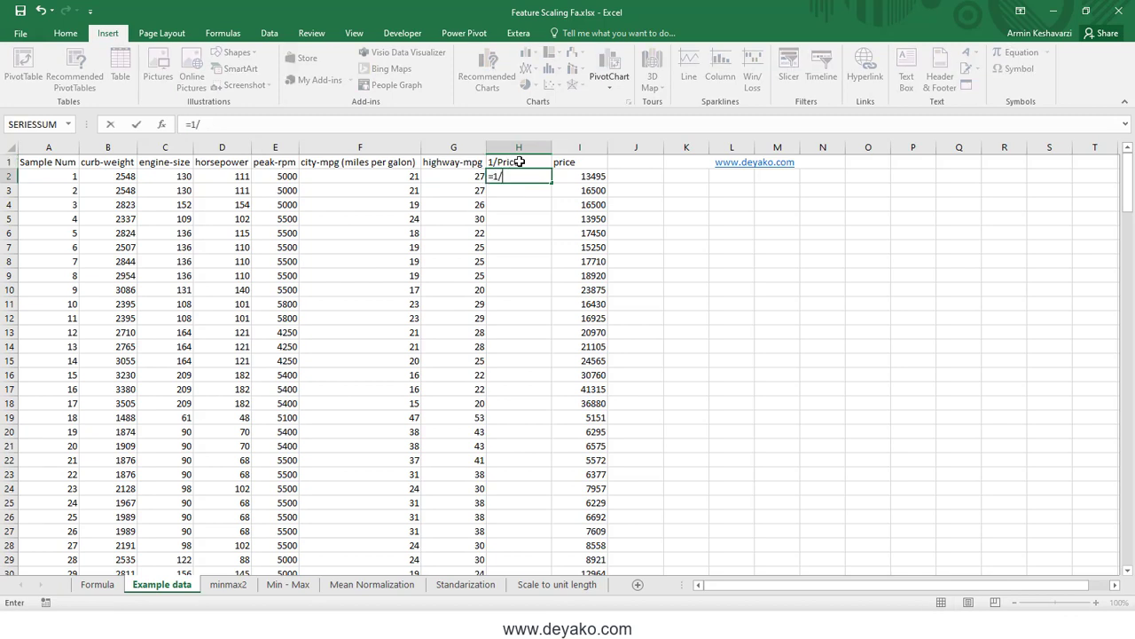
click(579, 175)
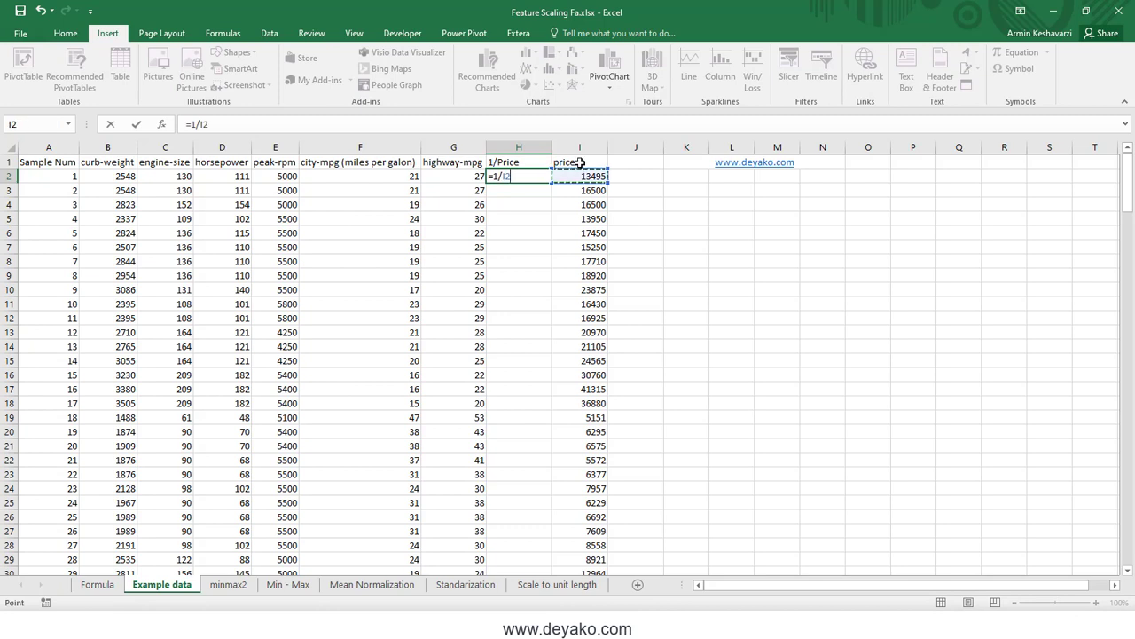
key(Return)
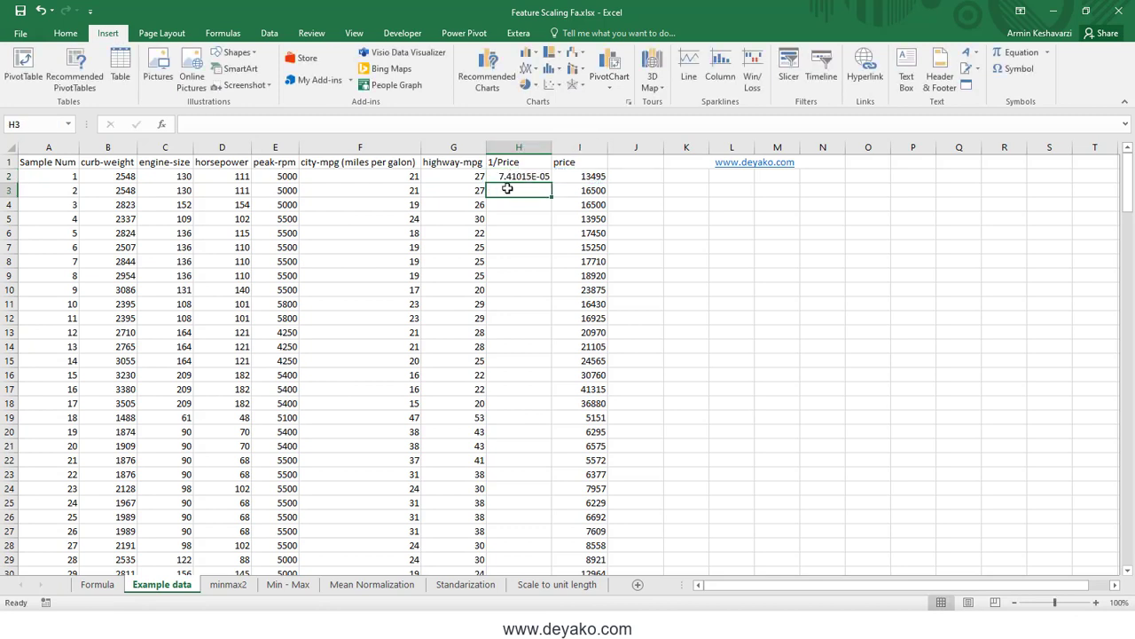
click(533, 174)
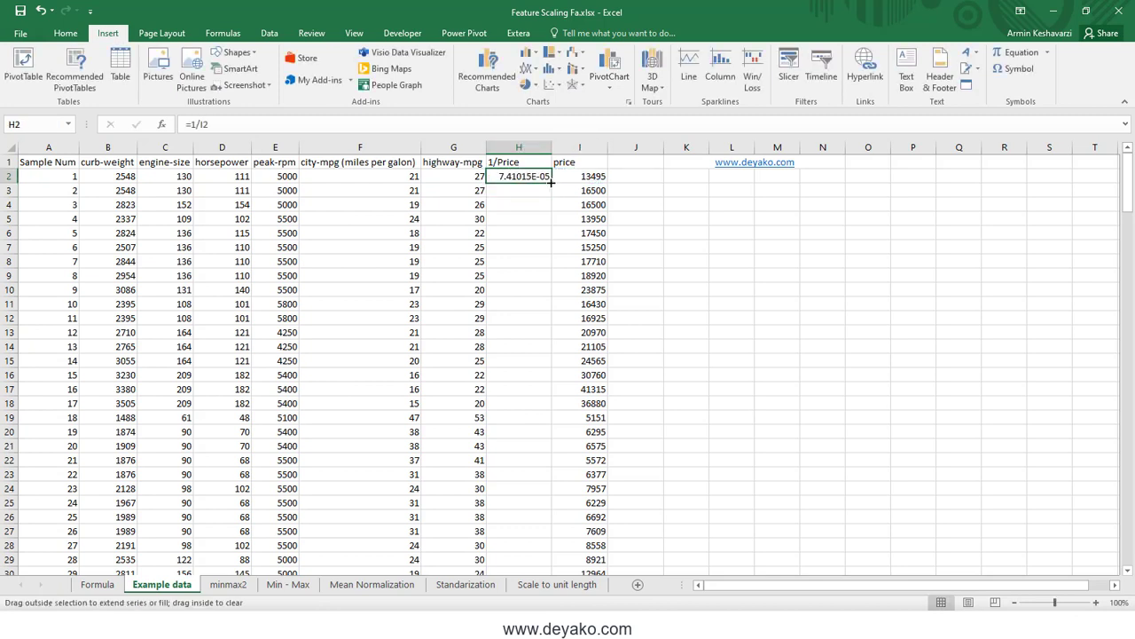
double_click(552, 180)
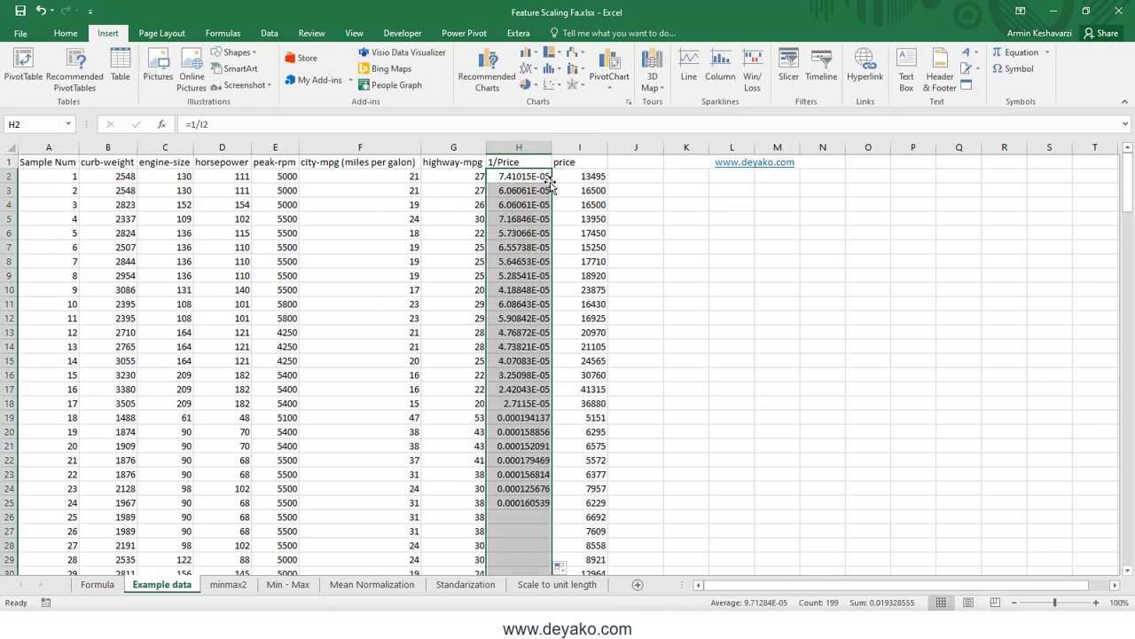
click(497, 165)
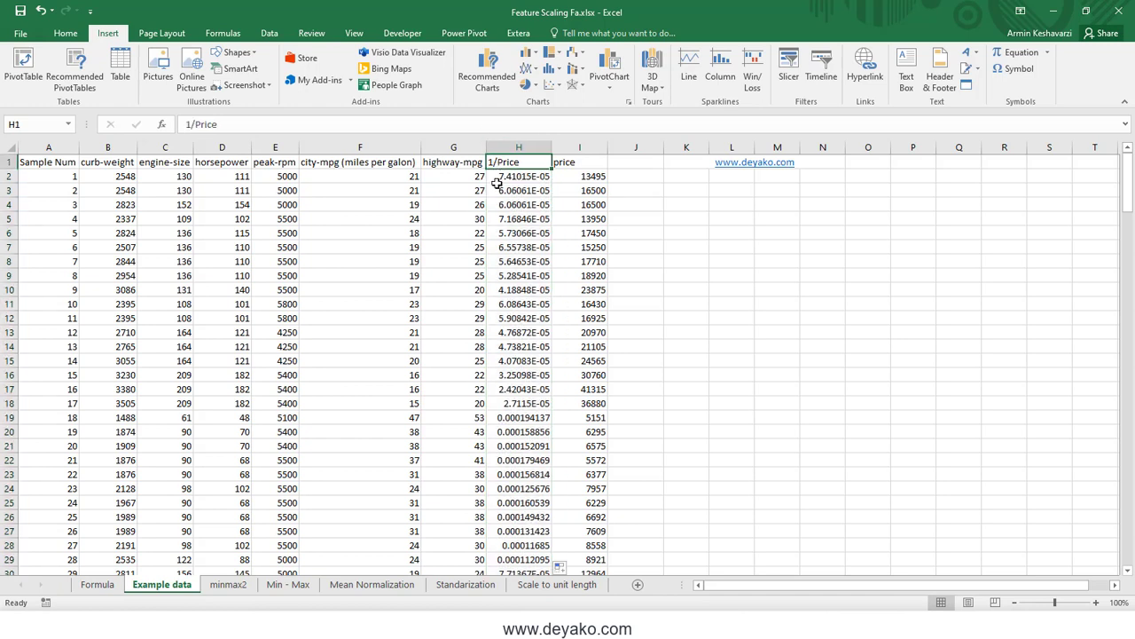
drag(99, 174, 284, 176)
click(520, 175)
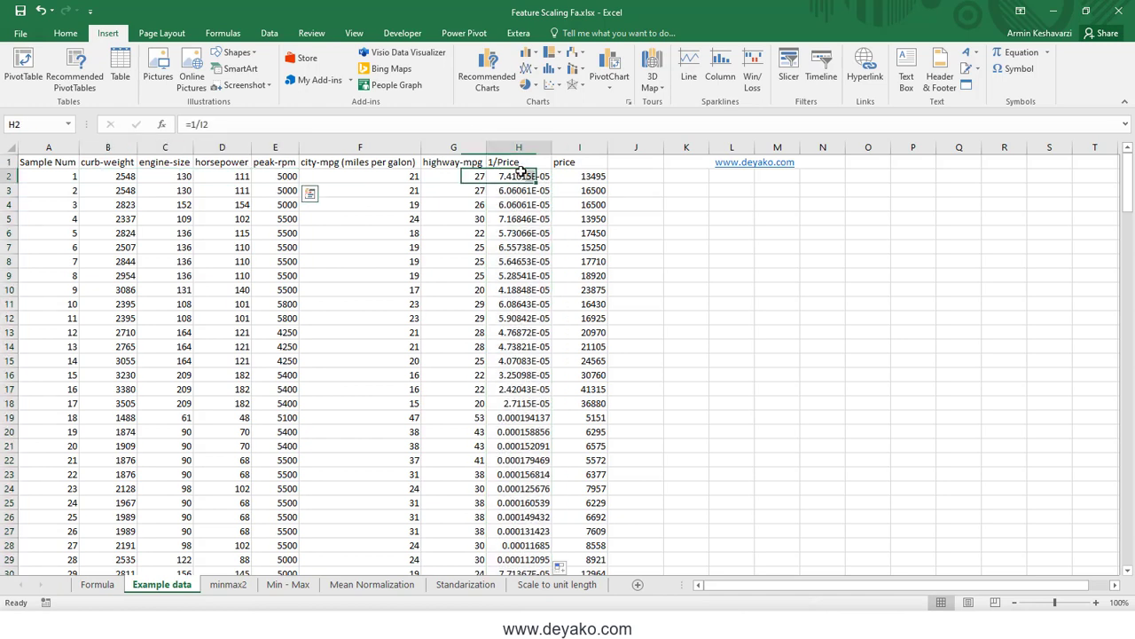
click(590, 177)
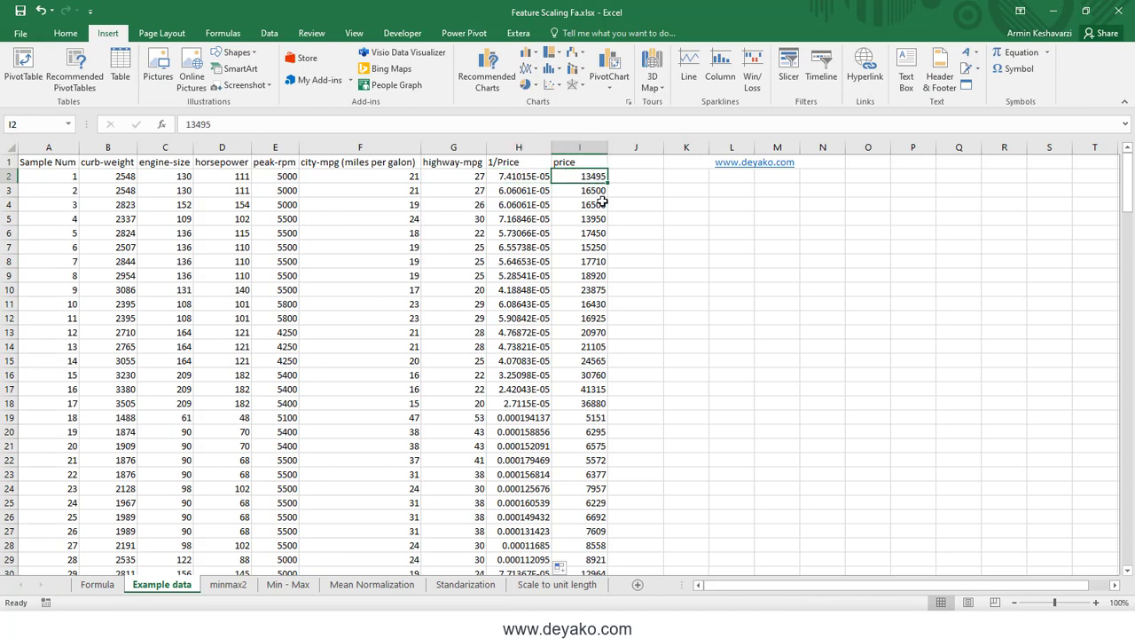
On minmax2, change H2's formula to scale 'Example data'!H2 using MIN and MAX of column H:H
click(242, 585)
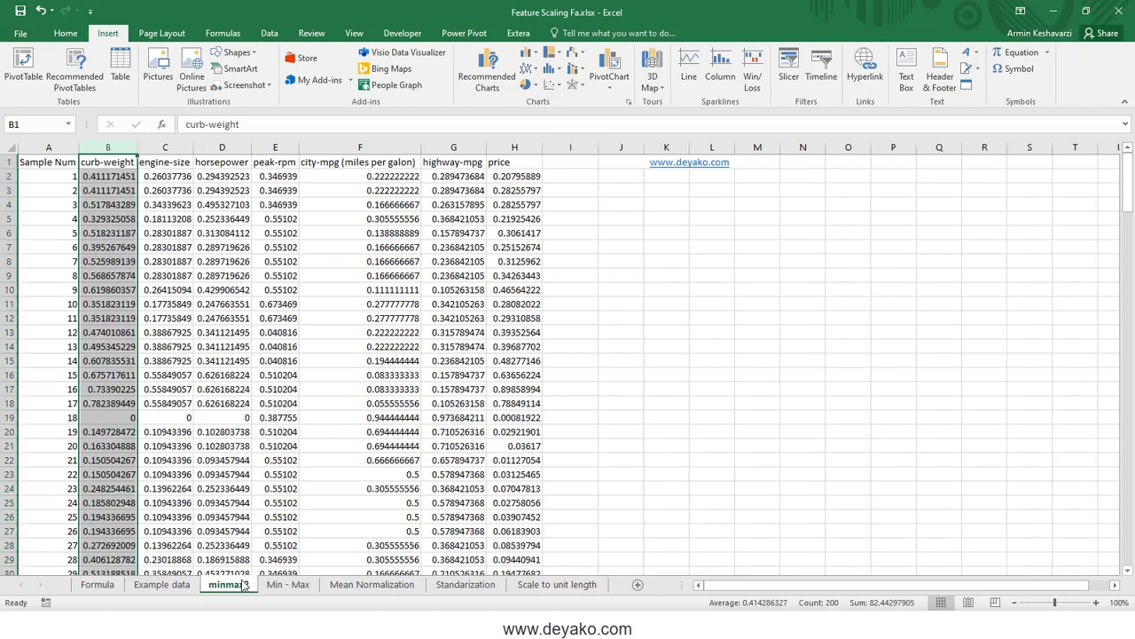
click(514, 176)
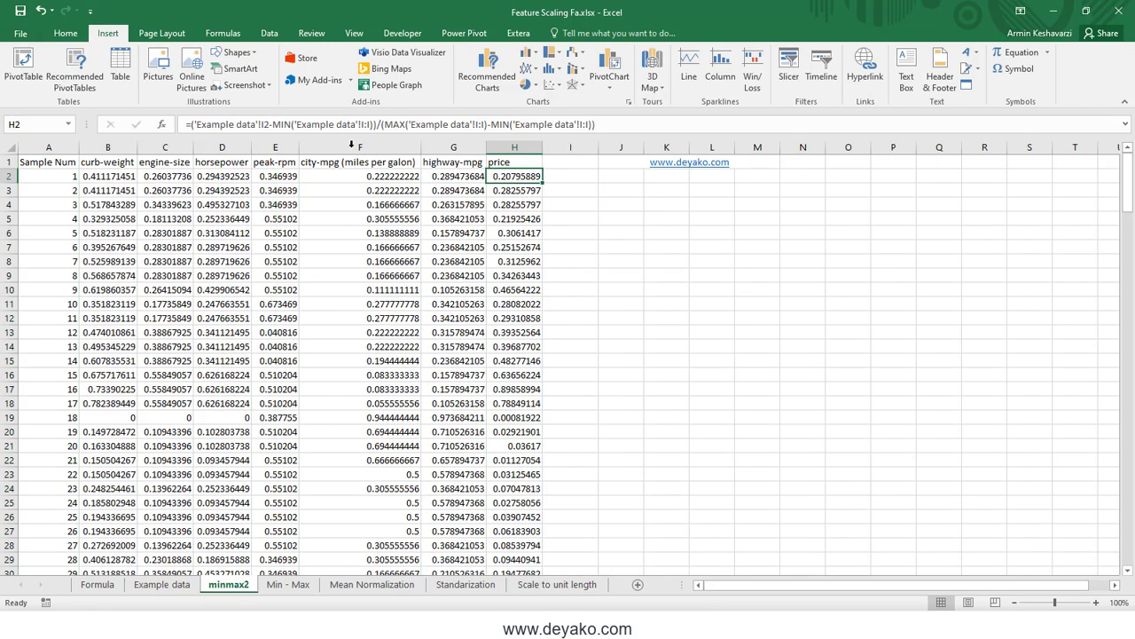
click(278, 128)
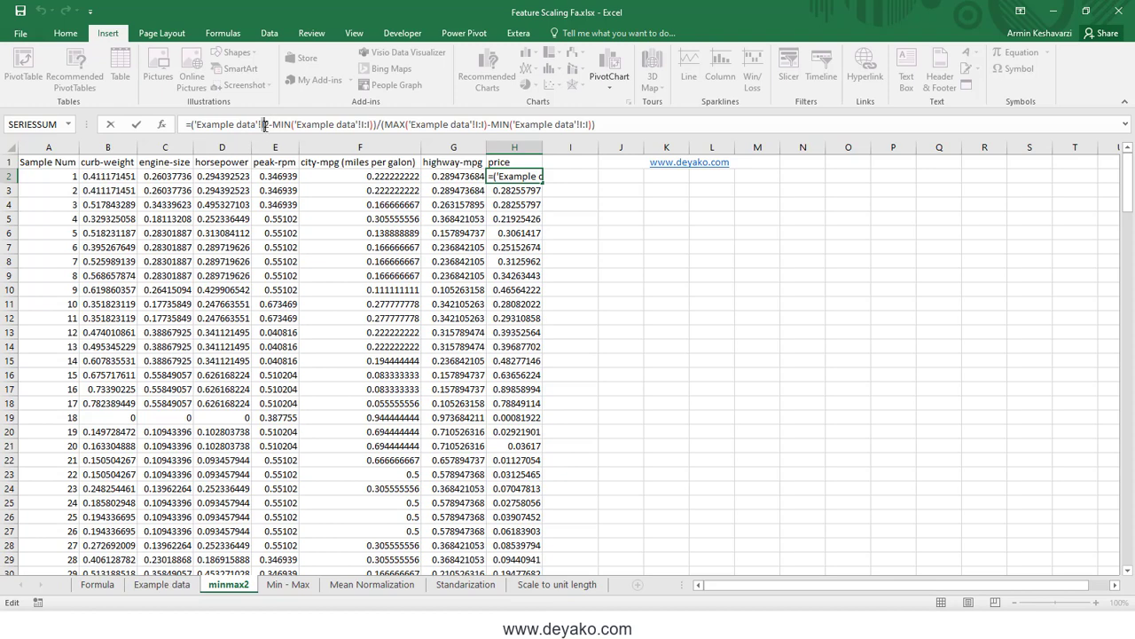
text(H2)
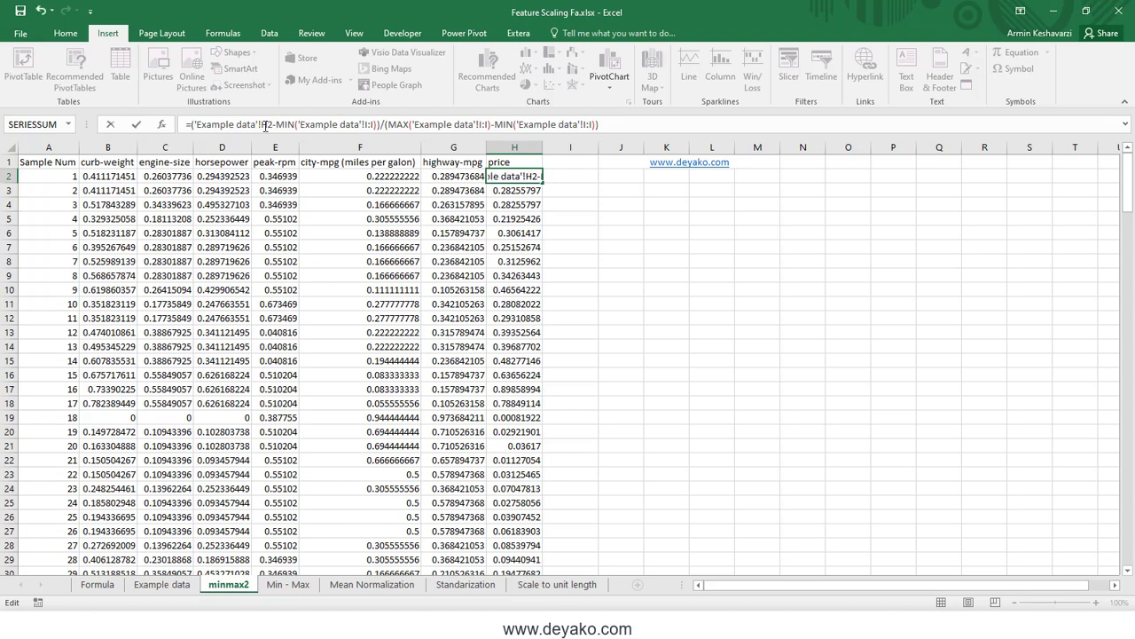
click(367, 125)
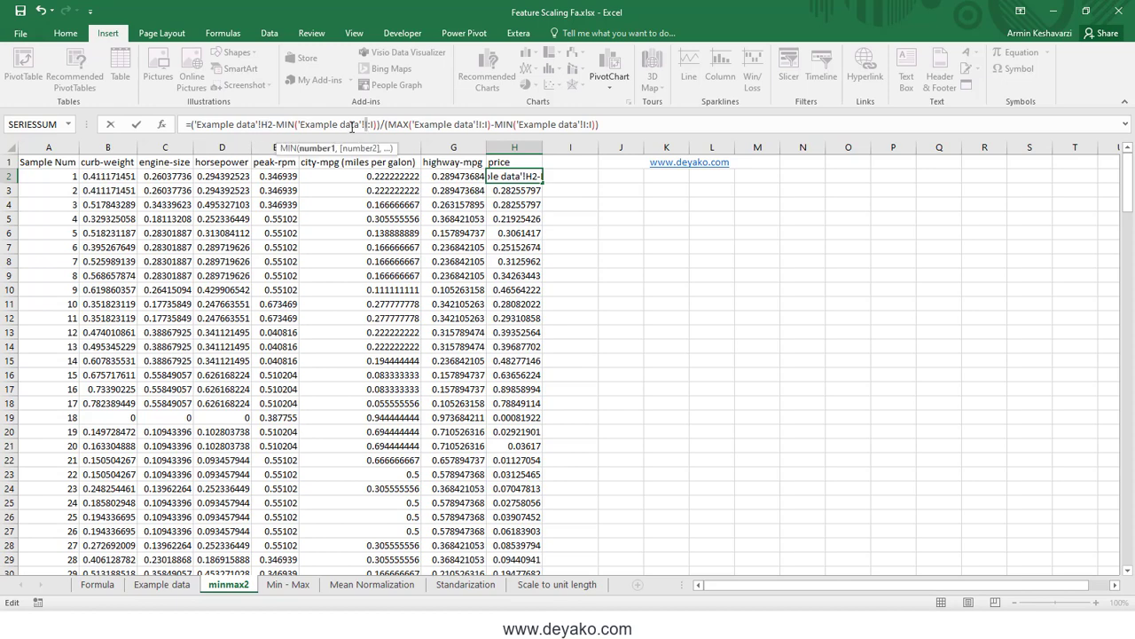
text(H)
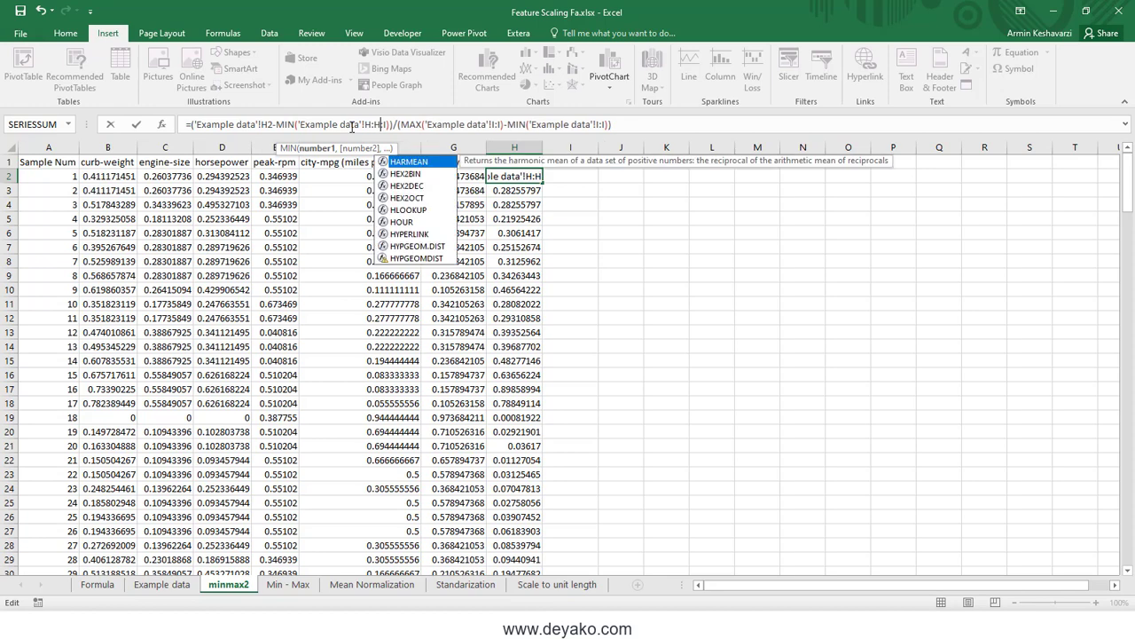
text(:H)
key(Return)
Rename the H1 header to 1/price and fill the H2 formula down column H
key(Up)
key(Up)
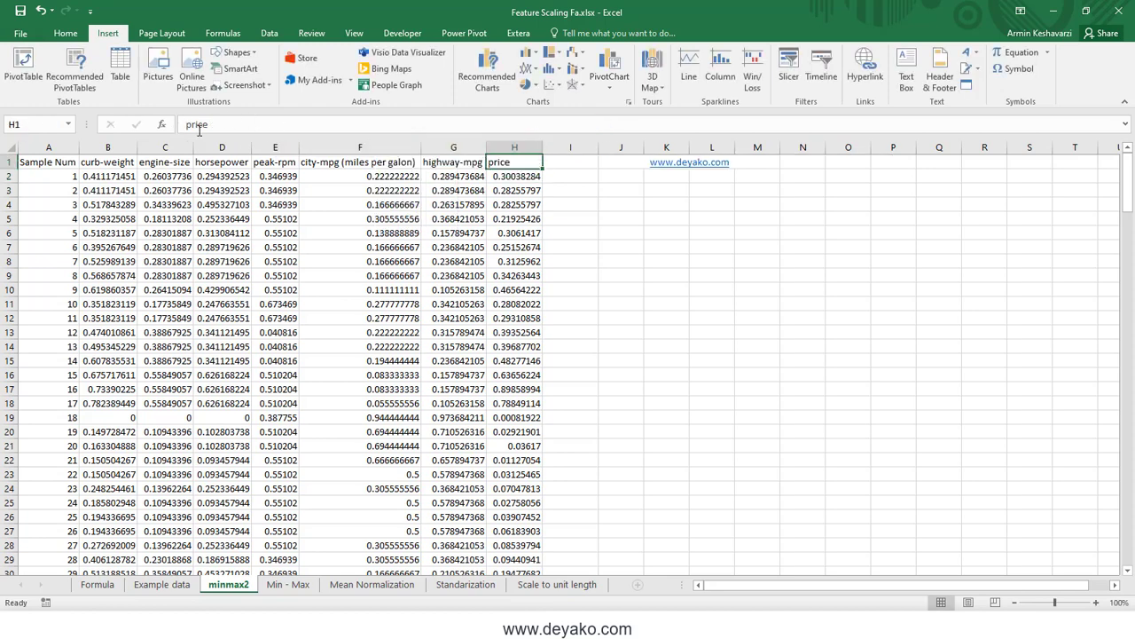
click(186, 125)
text(1)
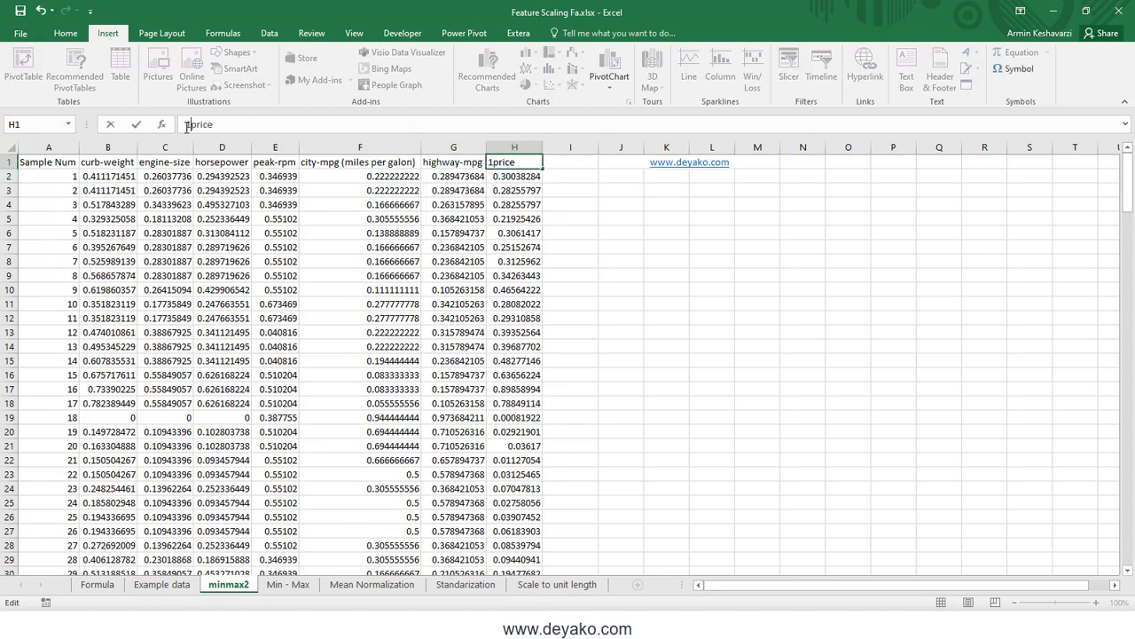
text(/)
key(Return)
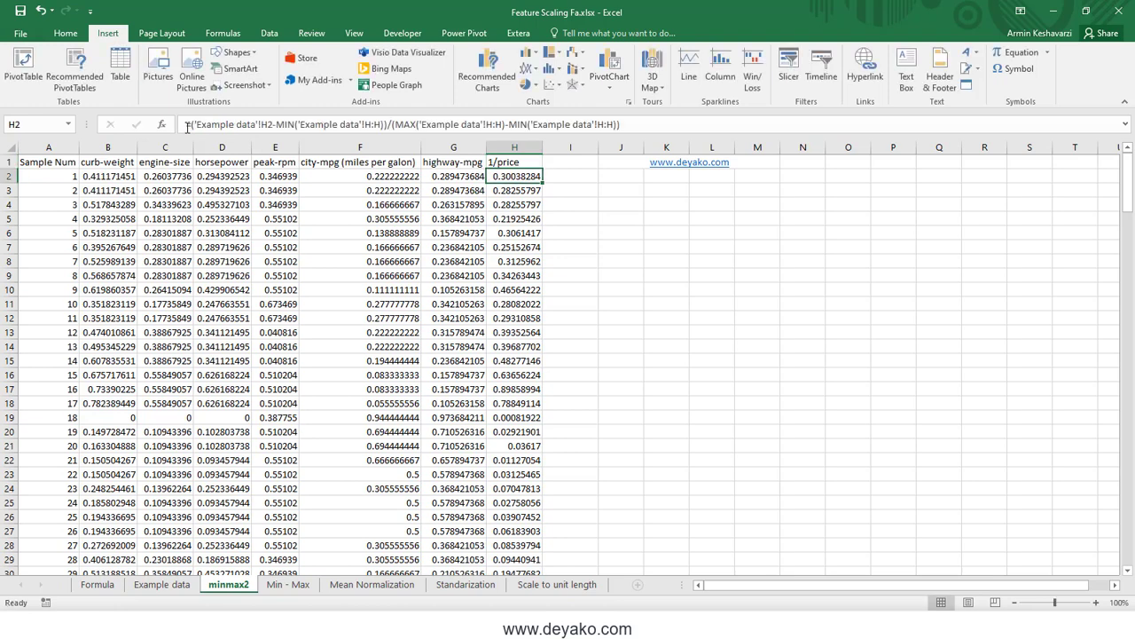
double_click(543, 182)
click(565, 179)
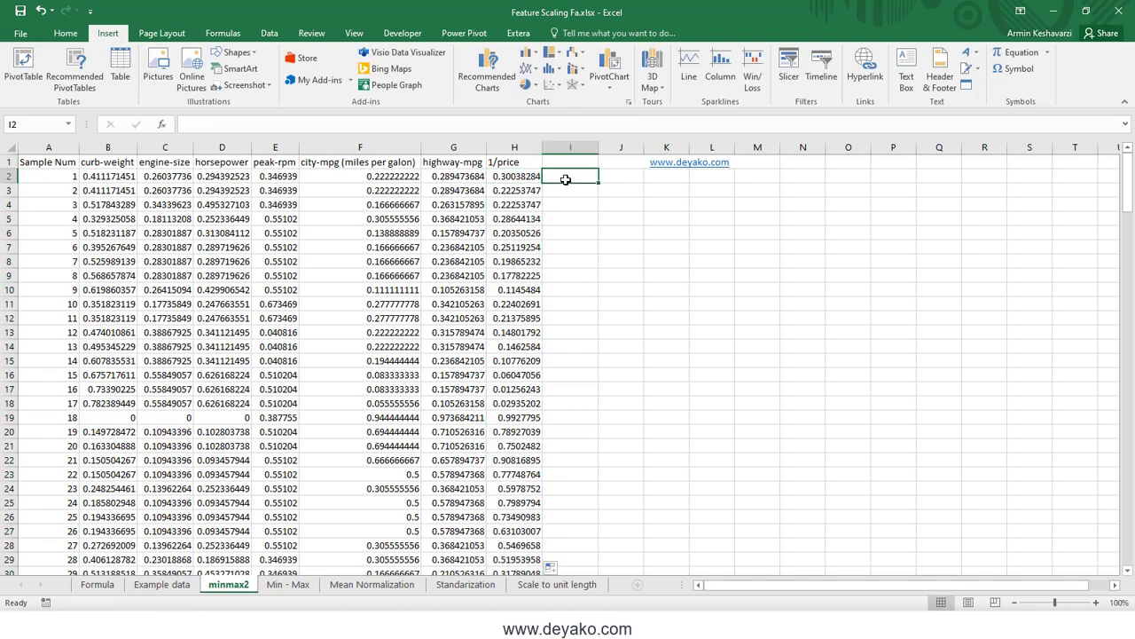
text(=av)
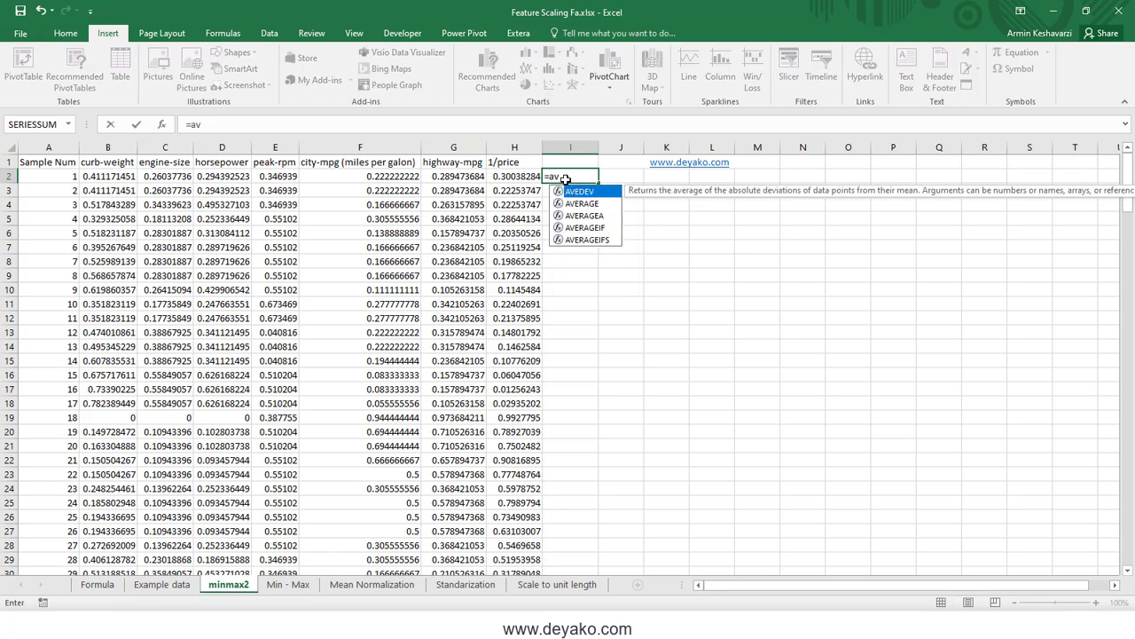
Enter =AVERAGE(B2:H2) in I2 and fill the row averages down column I
double_click(587, 204)
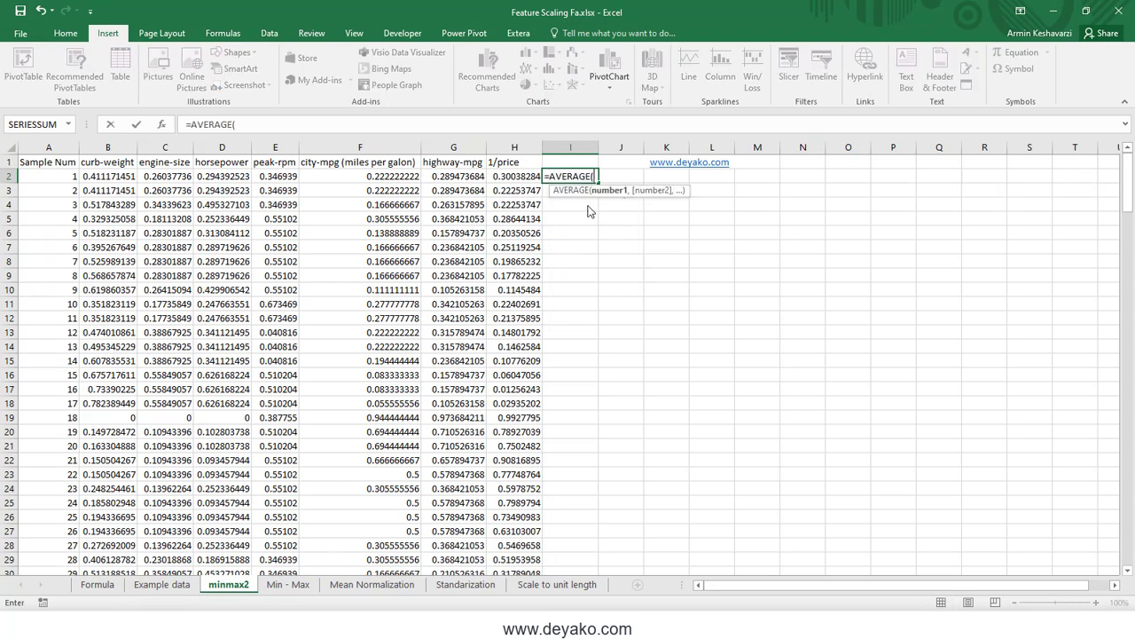
drag(116, 177, 499, 176)
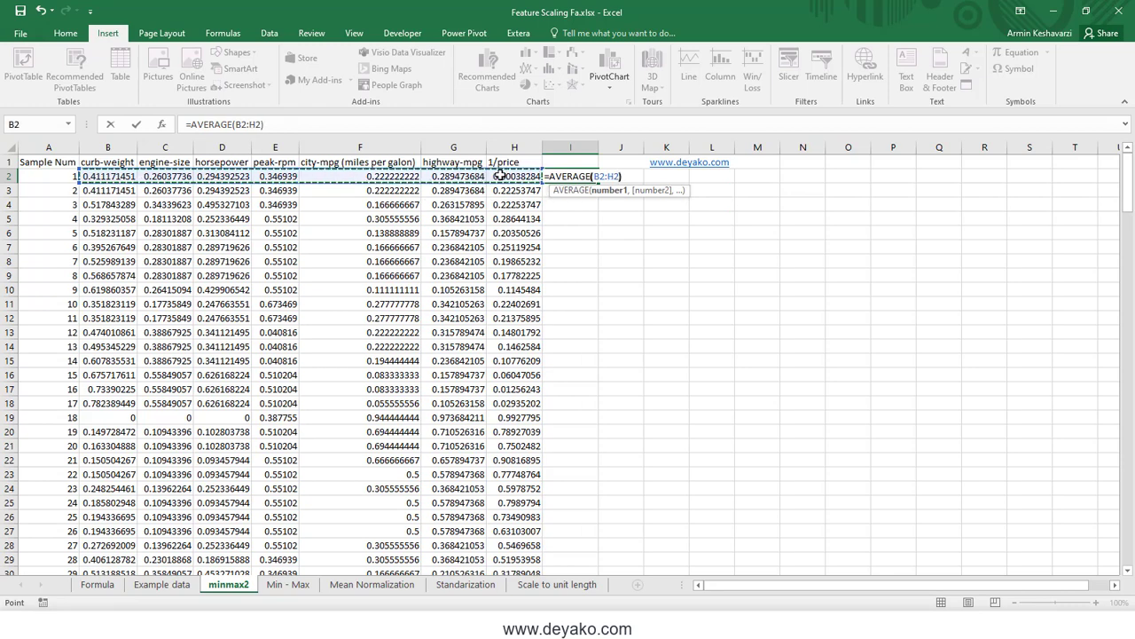
key(Return)
click(106, 162)
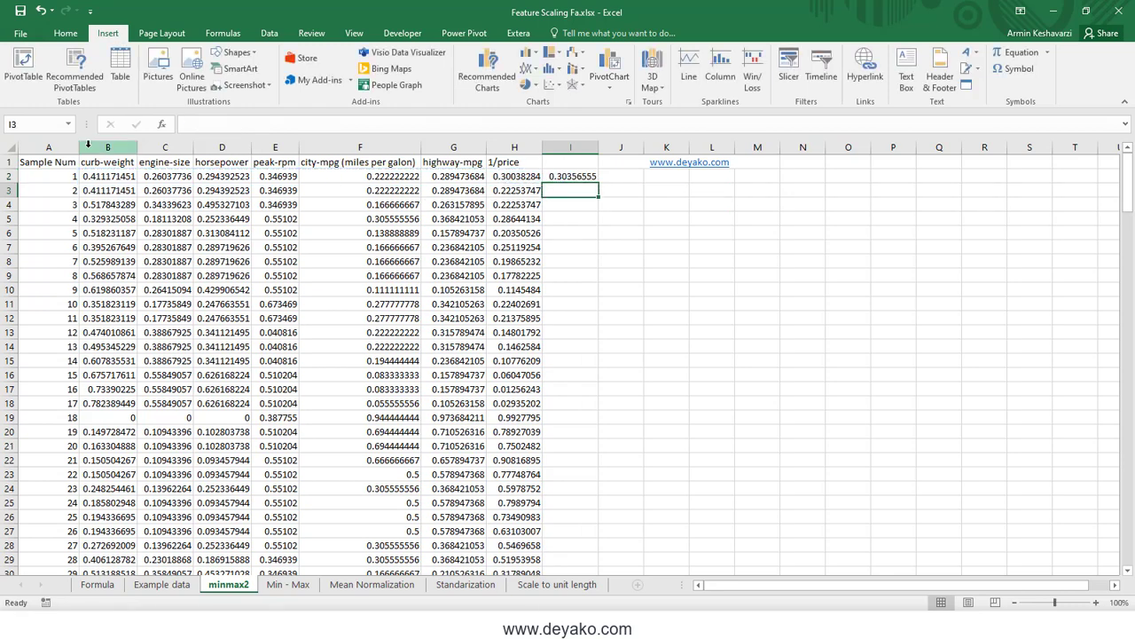
key(ctrl+shift+Down)
key(shift+Right)
key(shift+Right)
key(shift+Right)
key(shift+Right)
key(shift+Right)
key(shift+Right)
click(567, 177)
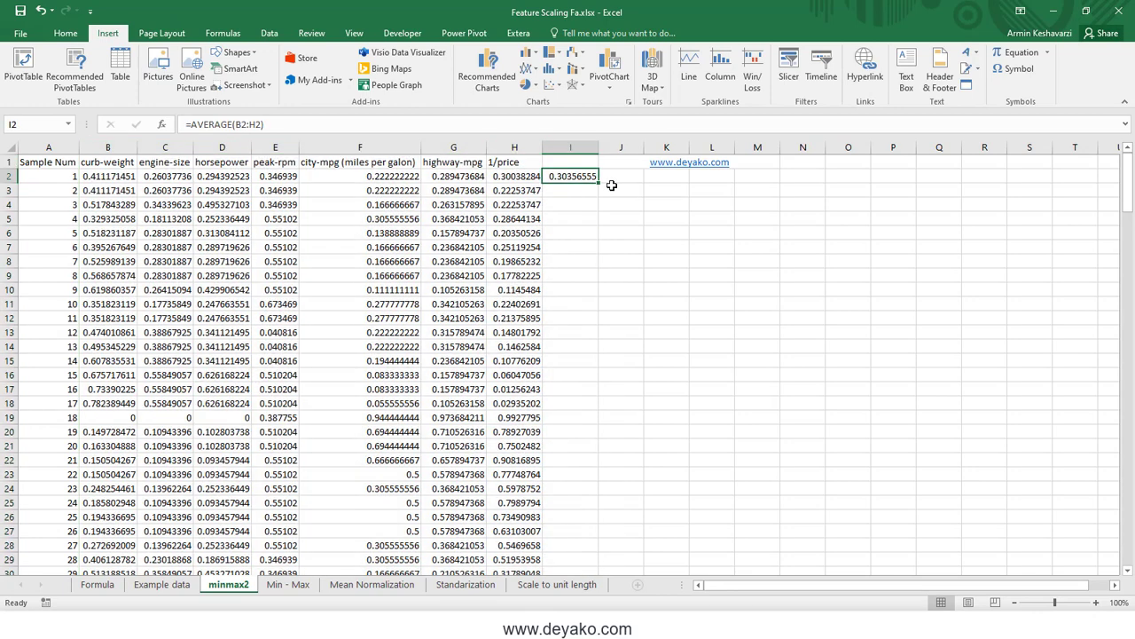
double_click(596, 183)
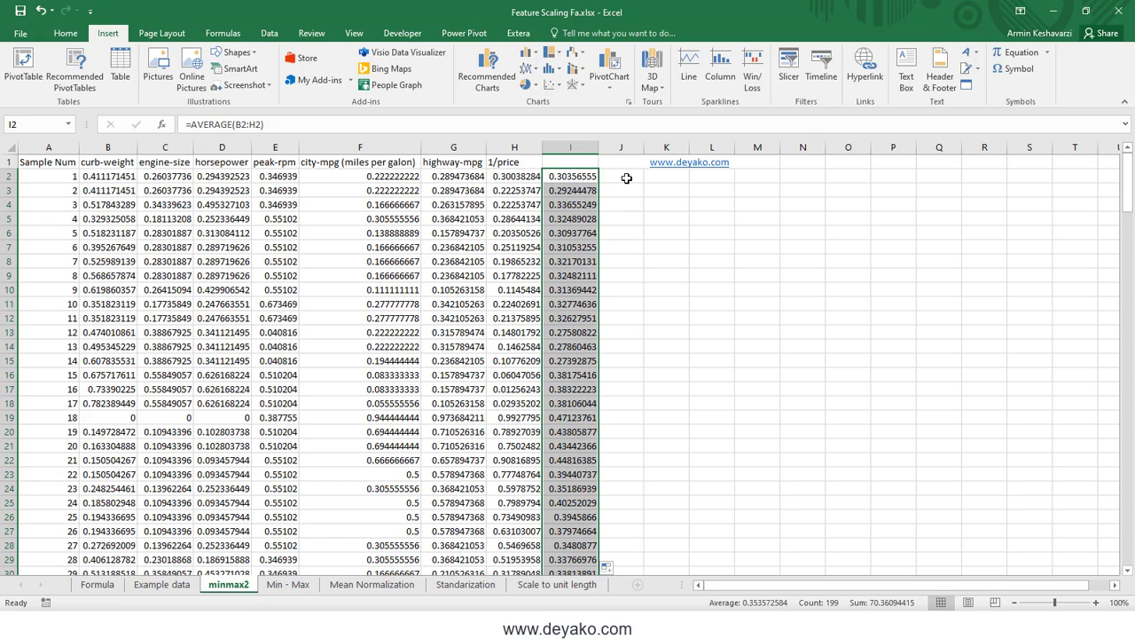
click(626, 179)
Rank each car's average in J2 with RANK.AVG against column I and fill it down
text(=)
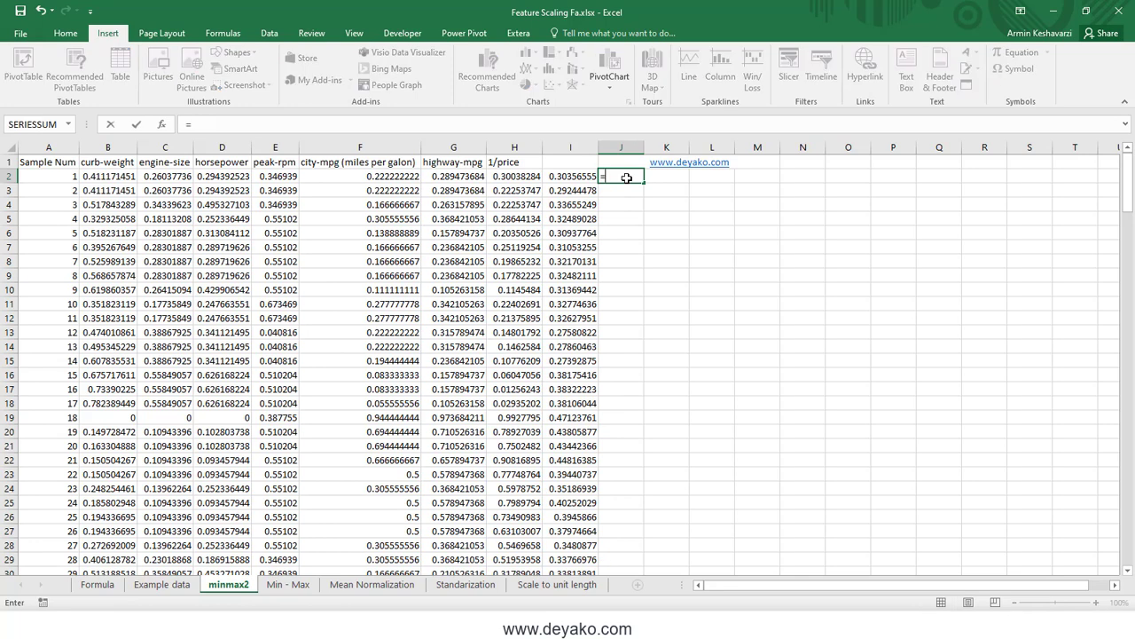
text(ra)
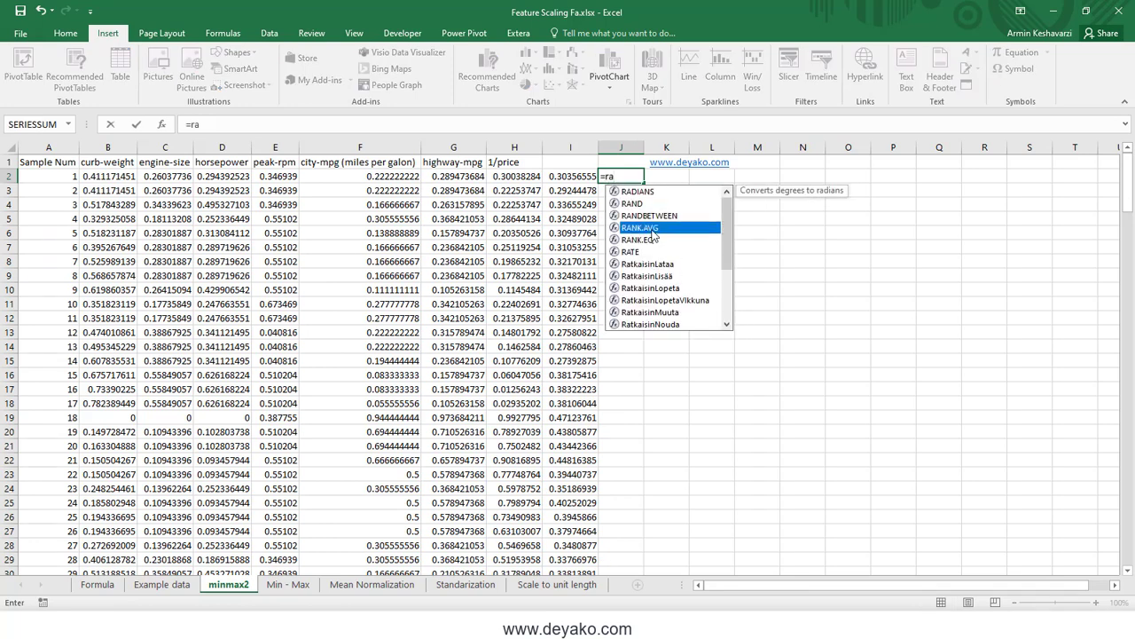
double_click(651, 228)
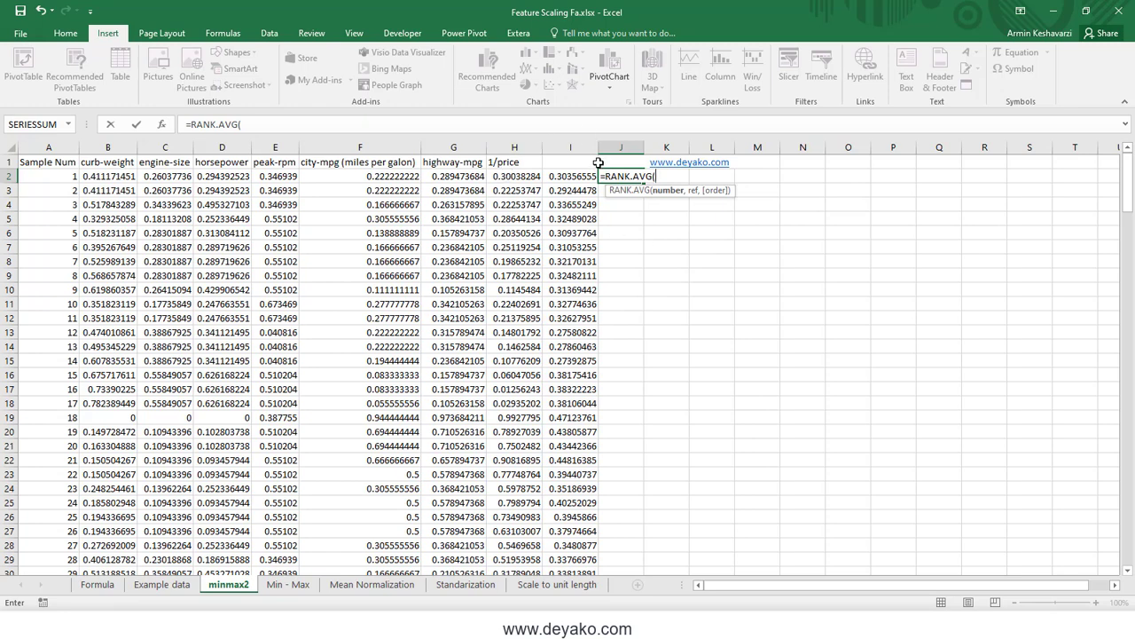
click(566, 177)
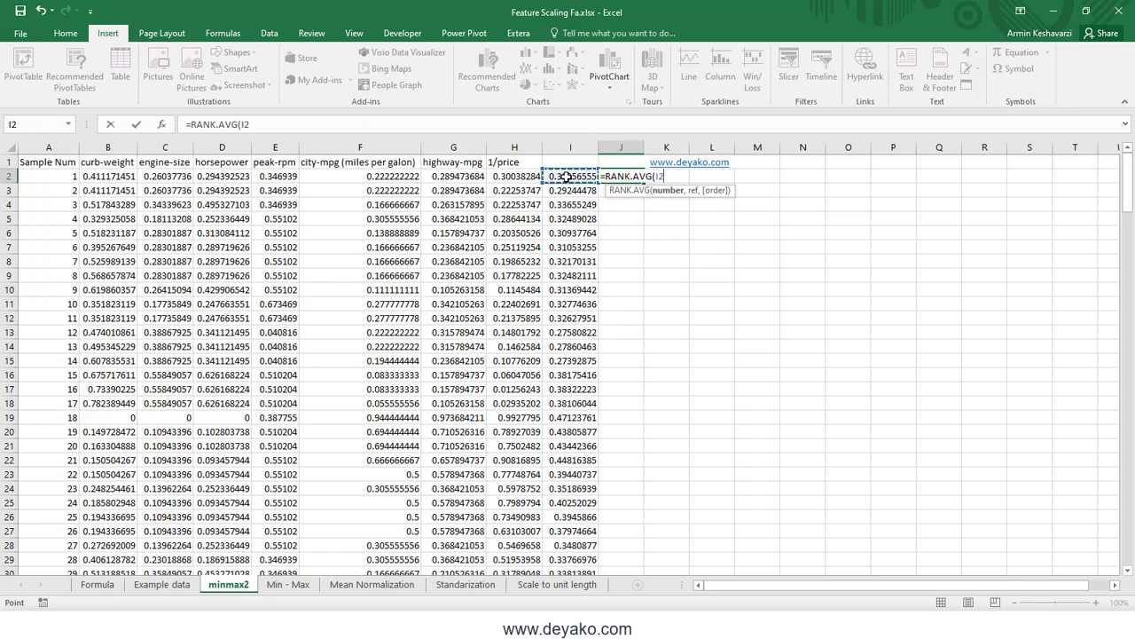
text(,)
click(576, 146)
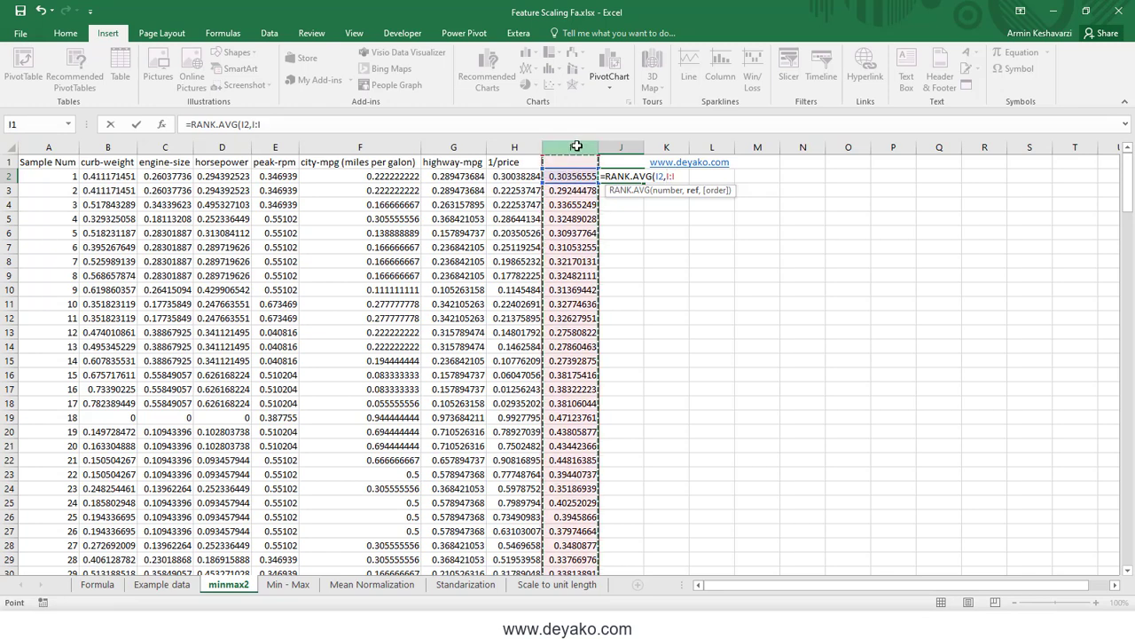
text())
key(Return)
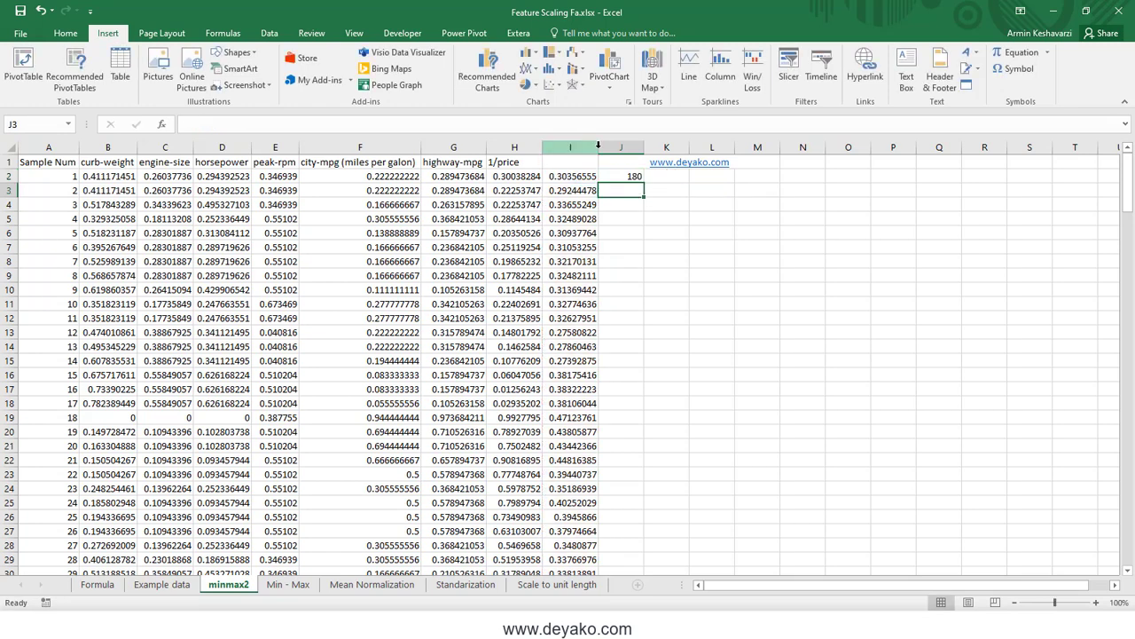
click(628, 176)
double_click(644, 184)
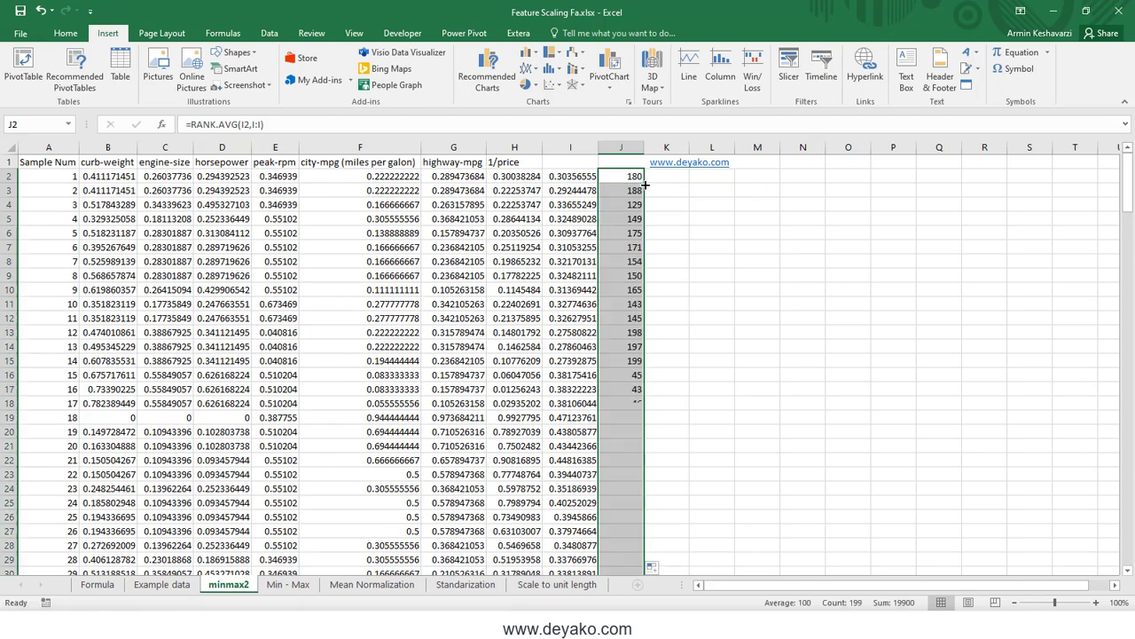
Find the car ranked 1 in row 48 and highlight its whole row
scroll(642, 249, down, 3)
scroll(643, 249, down, 2)
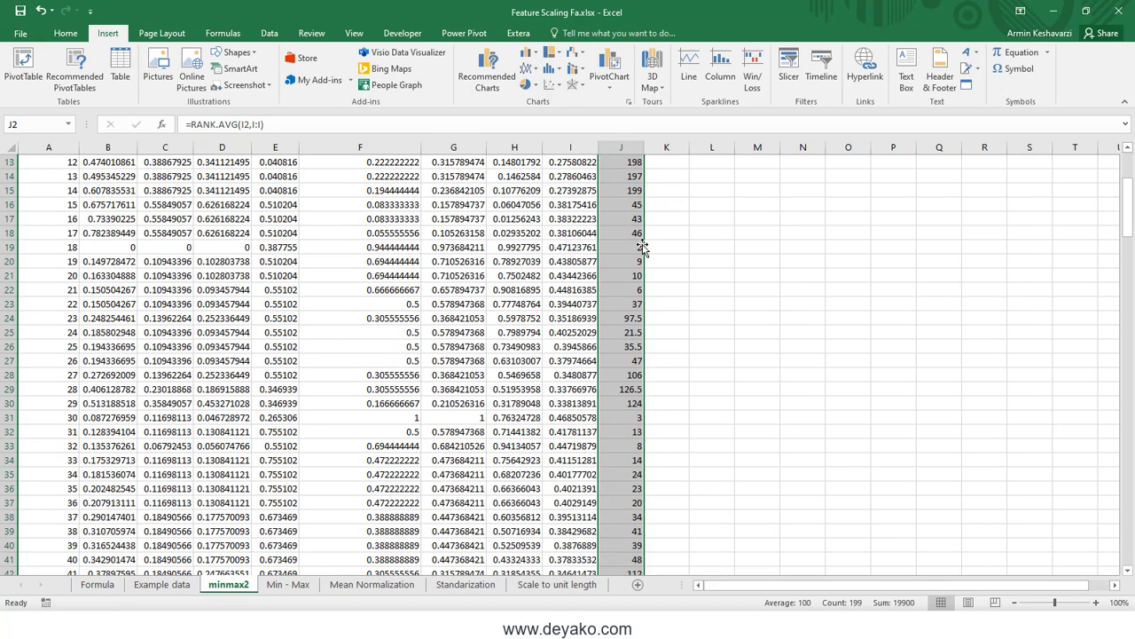
scroll(642, 246, down, 3)
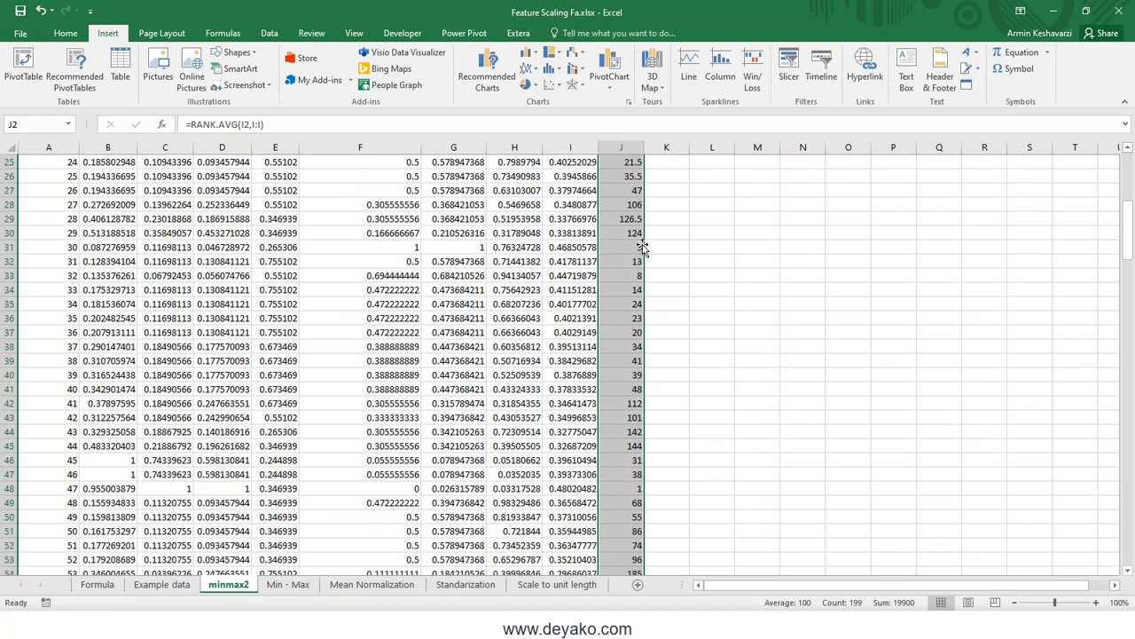
click(629, 487)
drag(629, 487, 27, 489)
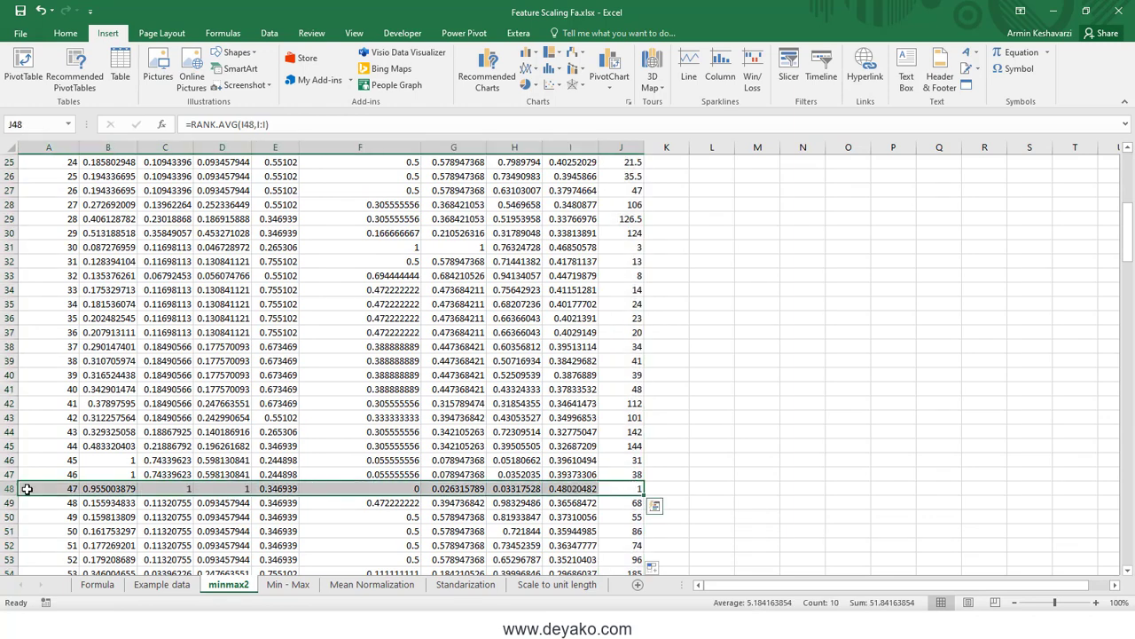
scroll(623, 499, up, 4)
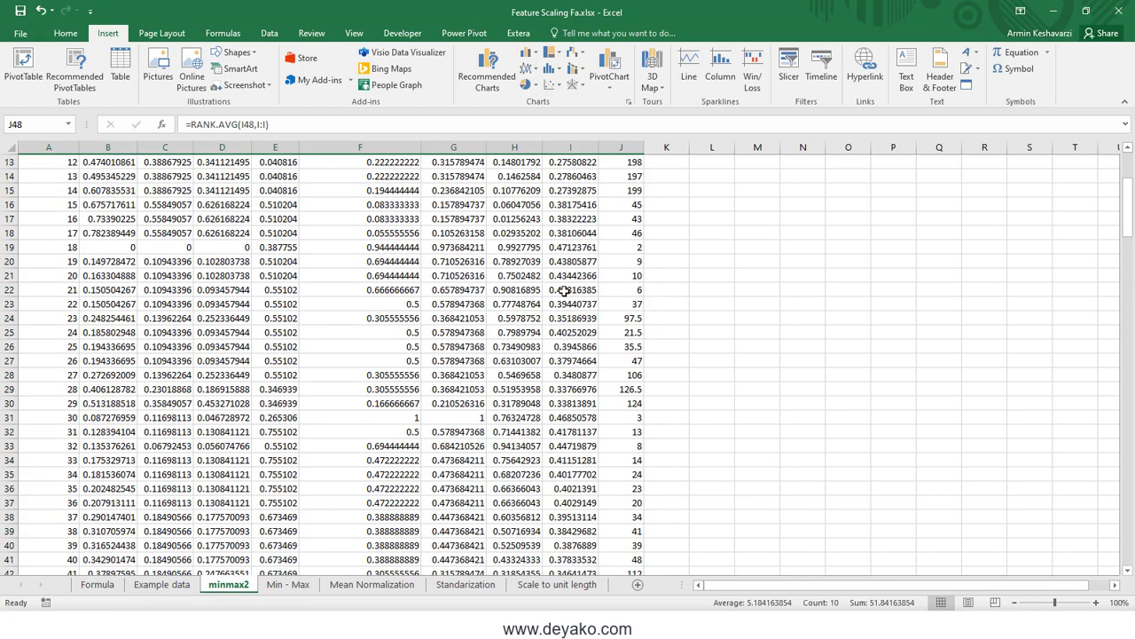
scroll(564, 290, down, 7)
scroll(563, 294, down, 7)
scroll(559, 299, down, 8)
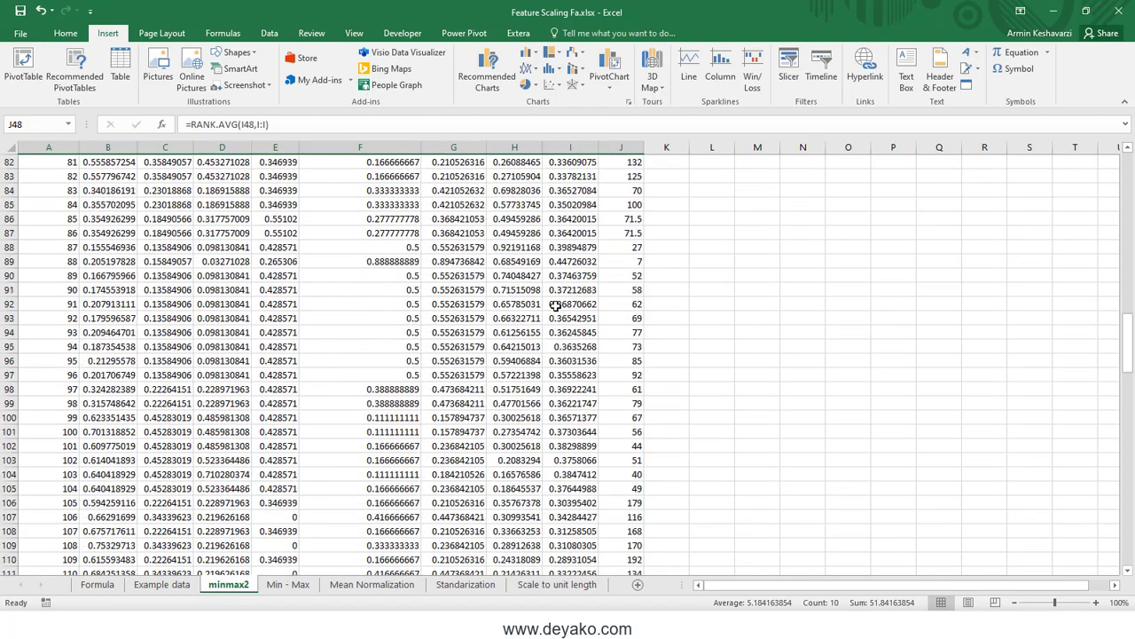
scroll(555, 304, down, 5)
scroll(557, 302, up, 9)
scroll(563, 293, up, 9)
scroll(569, 277, up, 11)
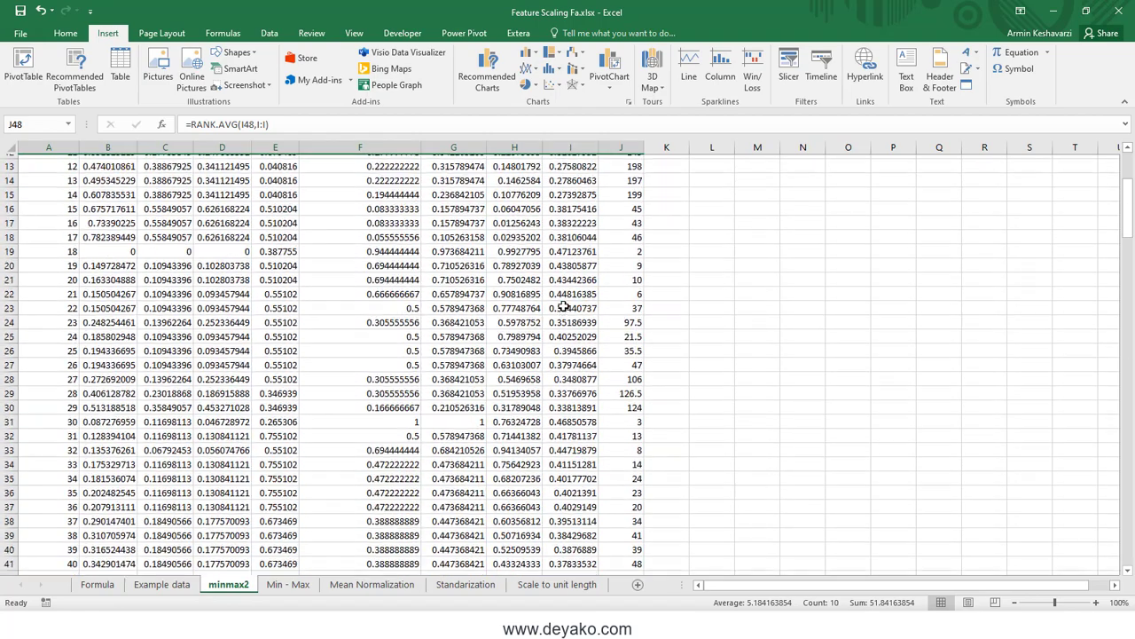
scroll(576, 260, up, 4)
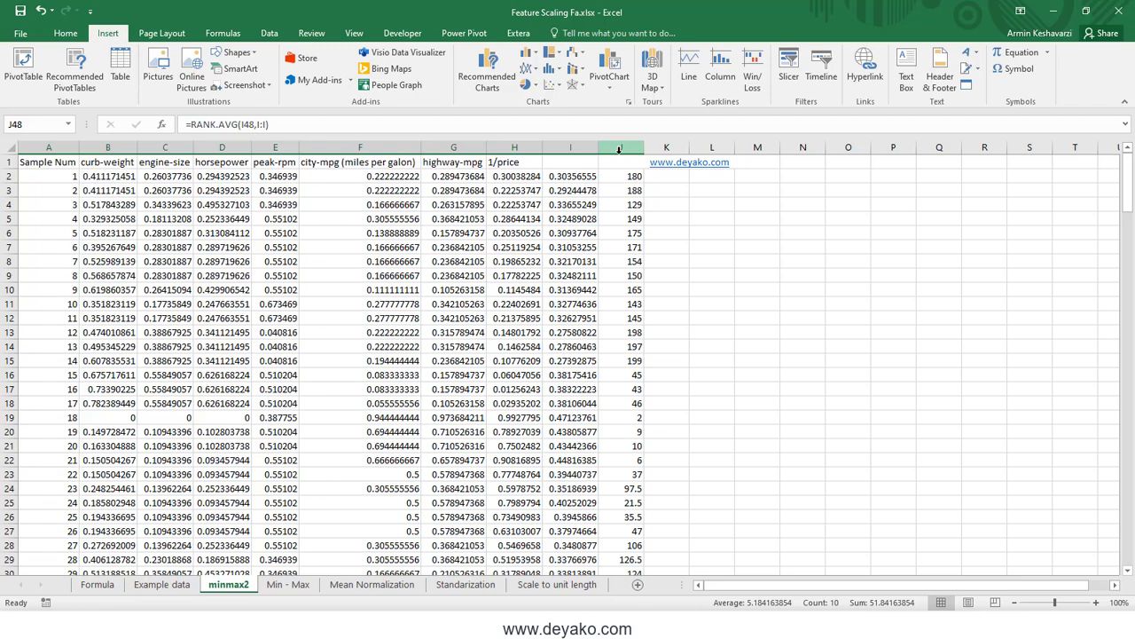
Select I2:J200 and delete the average and rank helper values
click(619, 149)
click(573, 175)
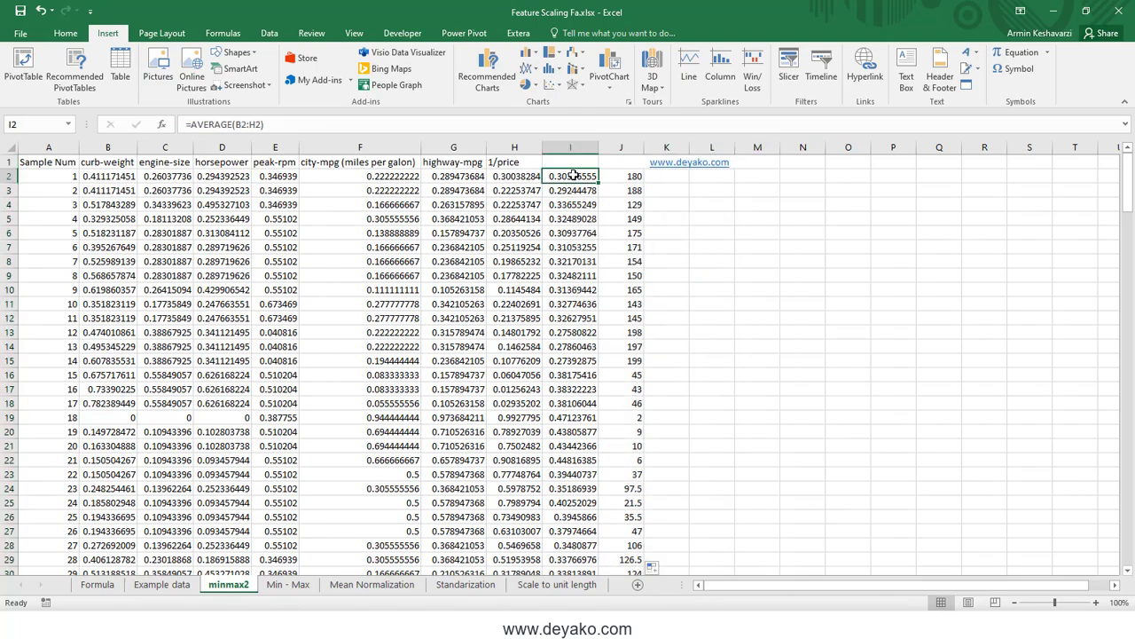
key(ctrl+shift+Down)
key(shift+Right)
key(Delete)
key(ctrl+BackSpace)
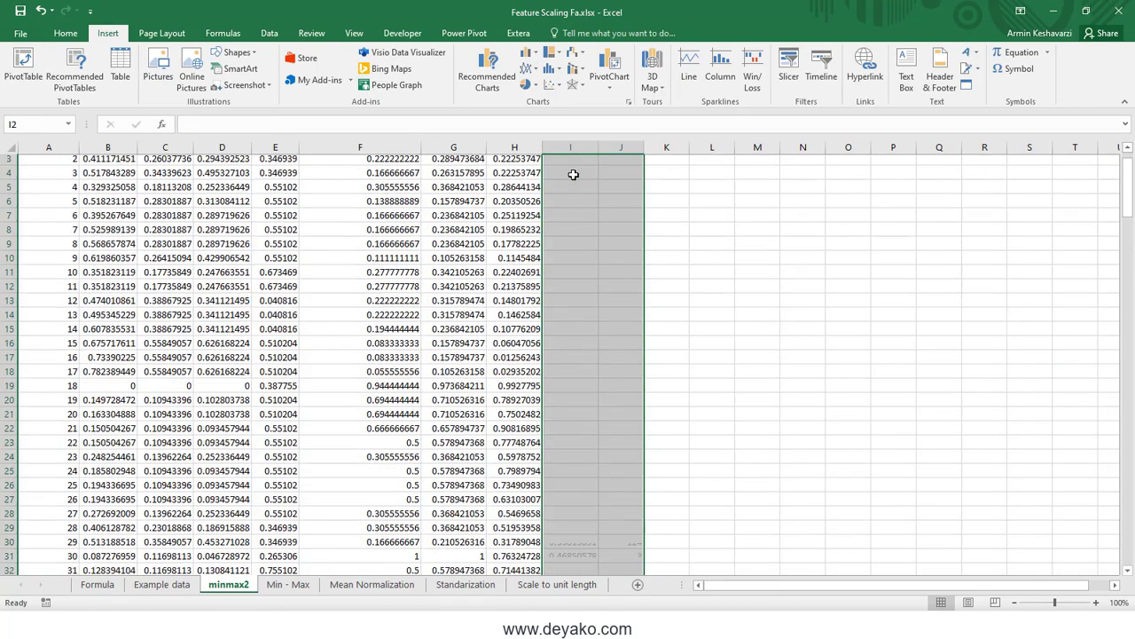
click(573, 175)
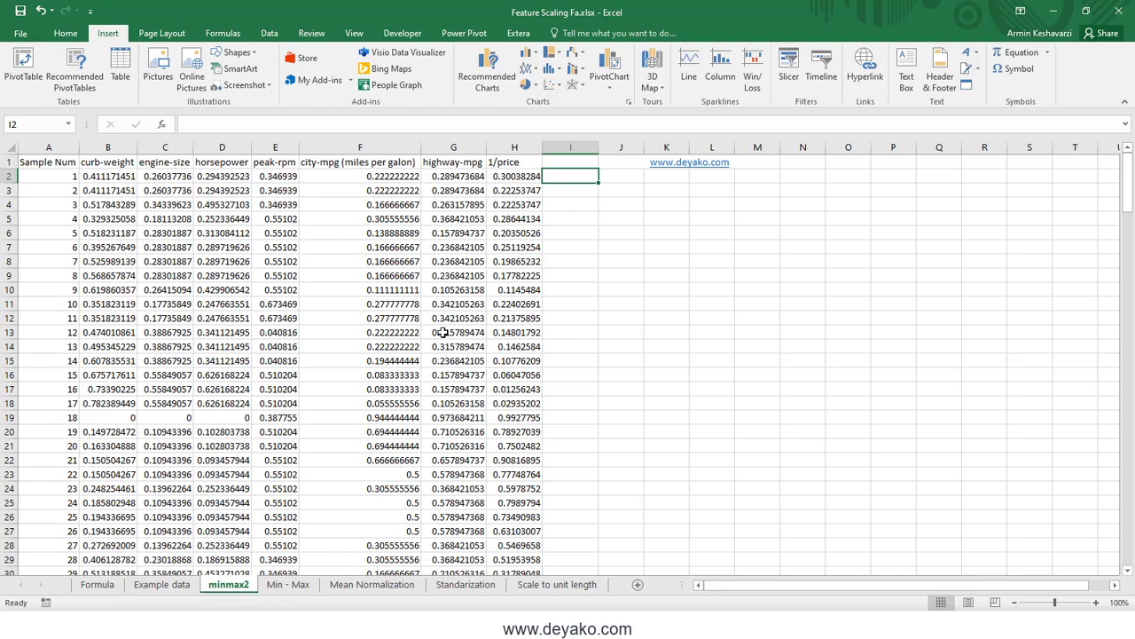
Compare the Min - Max, Mean Normalization and Standarization formulas on the Formula sheet, then go to Standarization
click(99, 585)
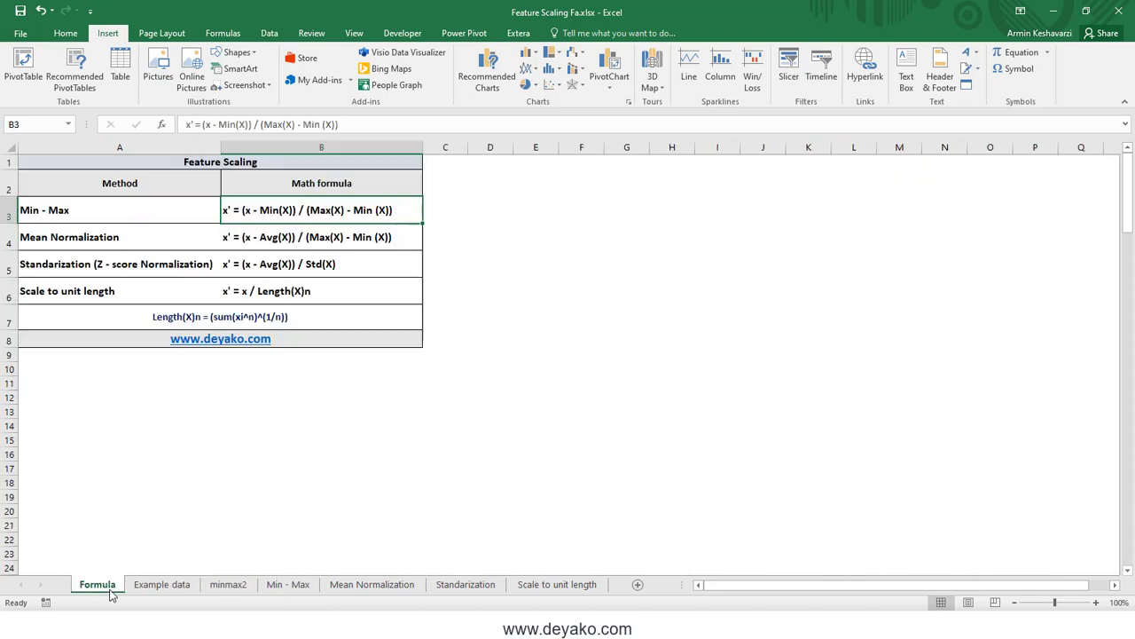
click(112, 237)
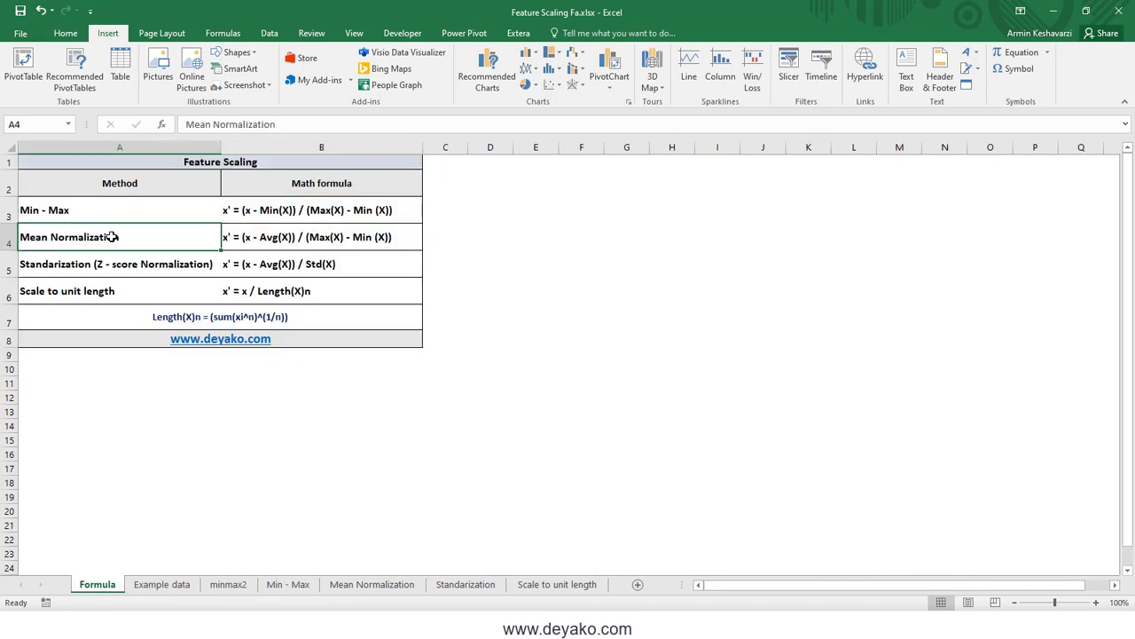
click(282, 237)
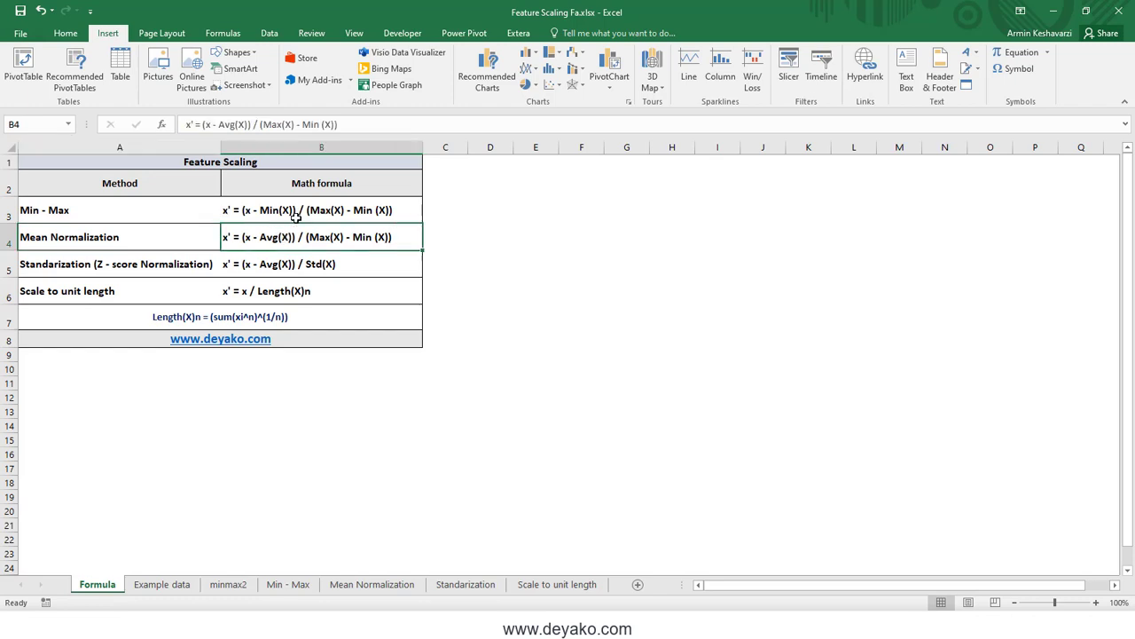
click(299, 209)
click(304, 233)
drag(151, 265, 305, 276)
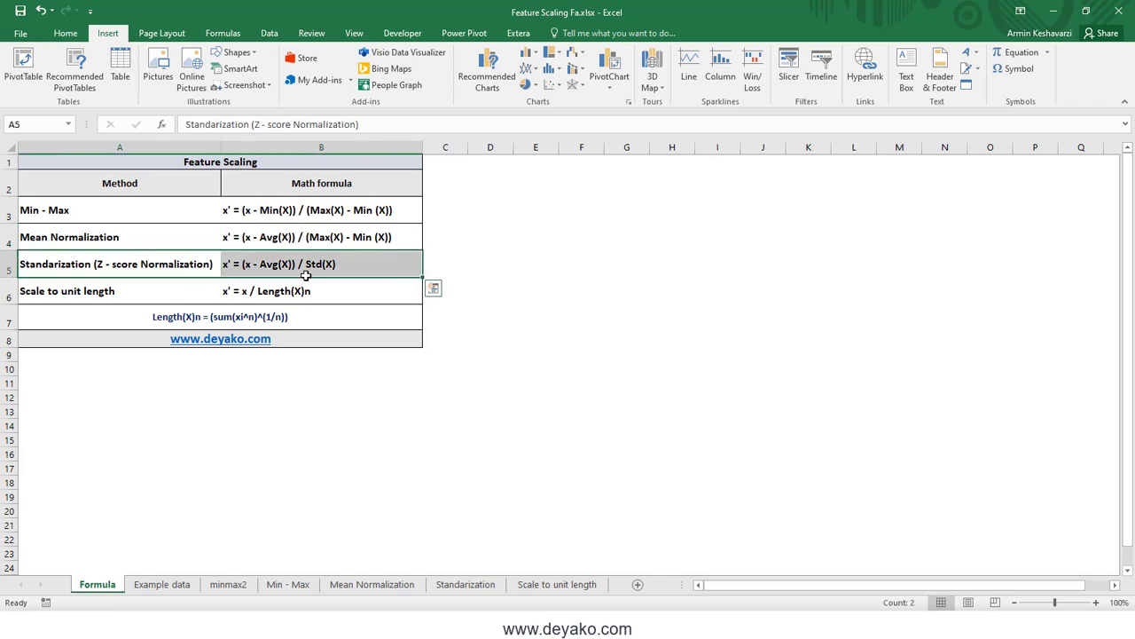
click(385, 239)
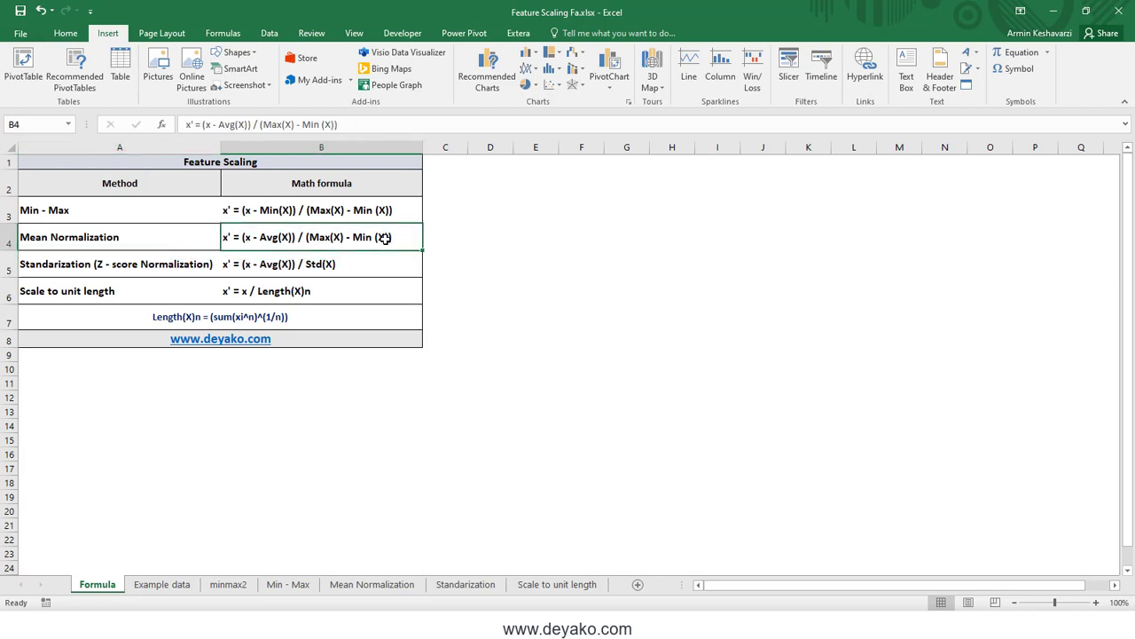
click(382, 265)
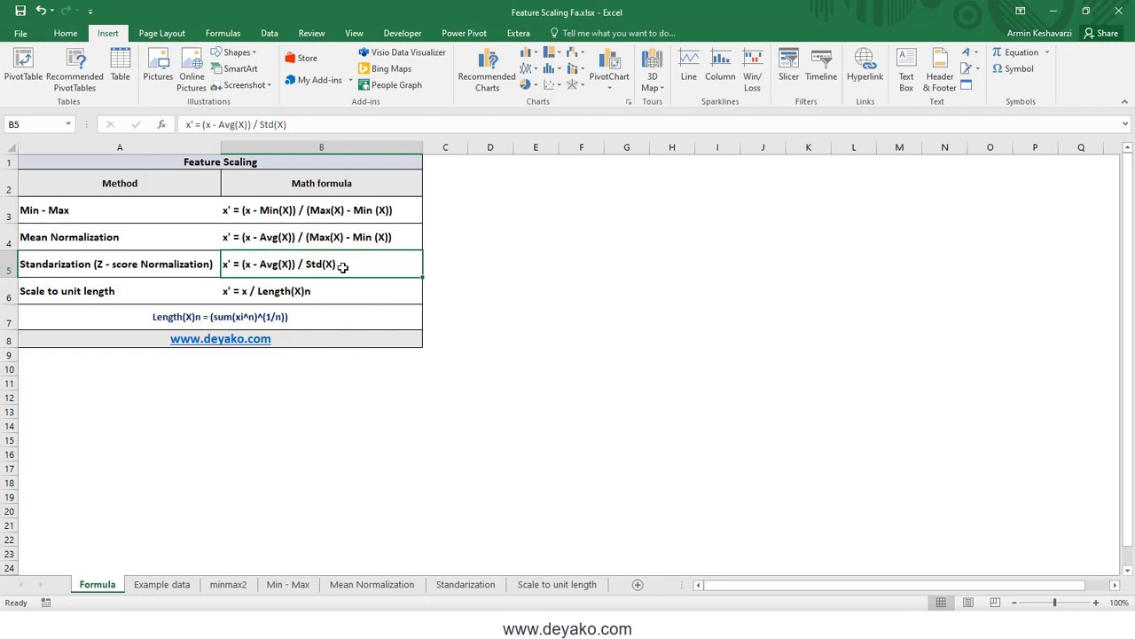
click(467, 584)
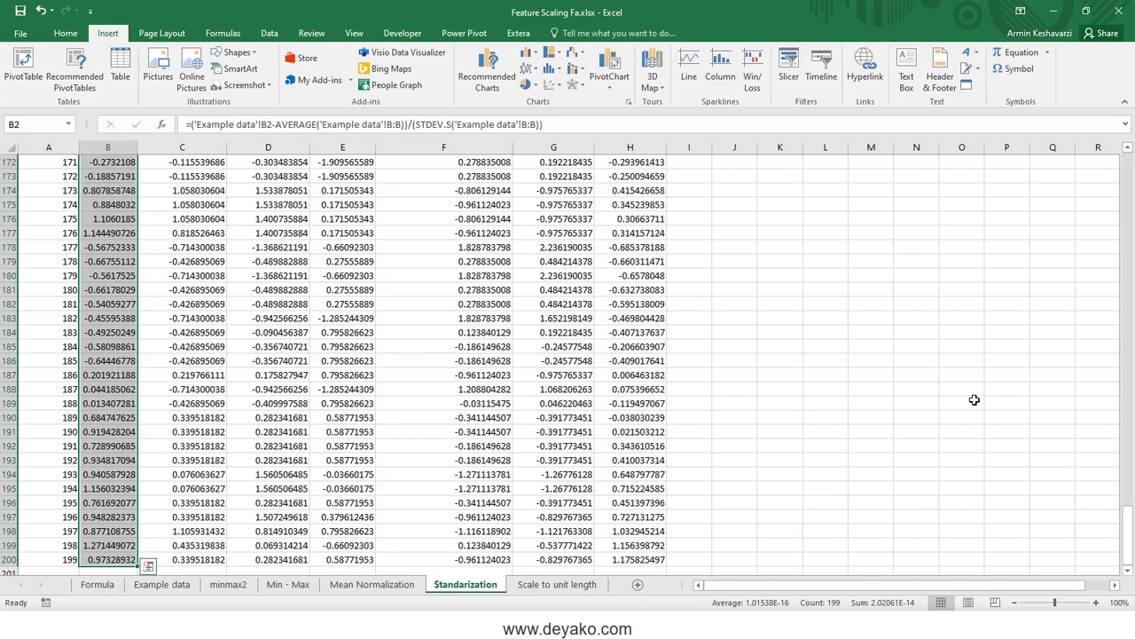
Add the missing closing parenthesis to B2's z-score formula so it returns -0.01544689
drag(1128, 535, 1127, 181)
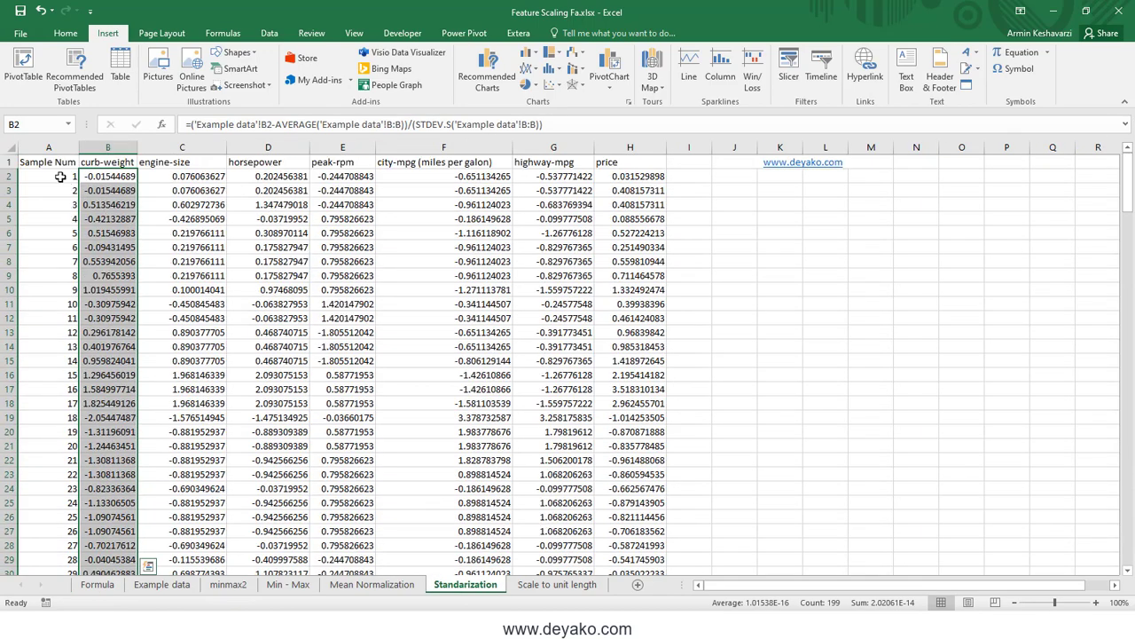
click(92, 177)
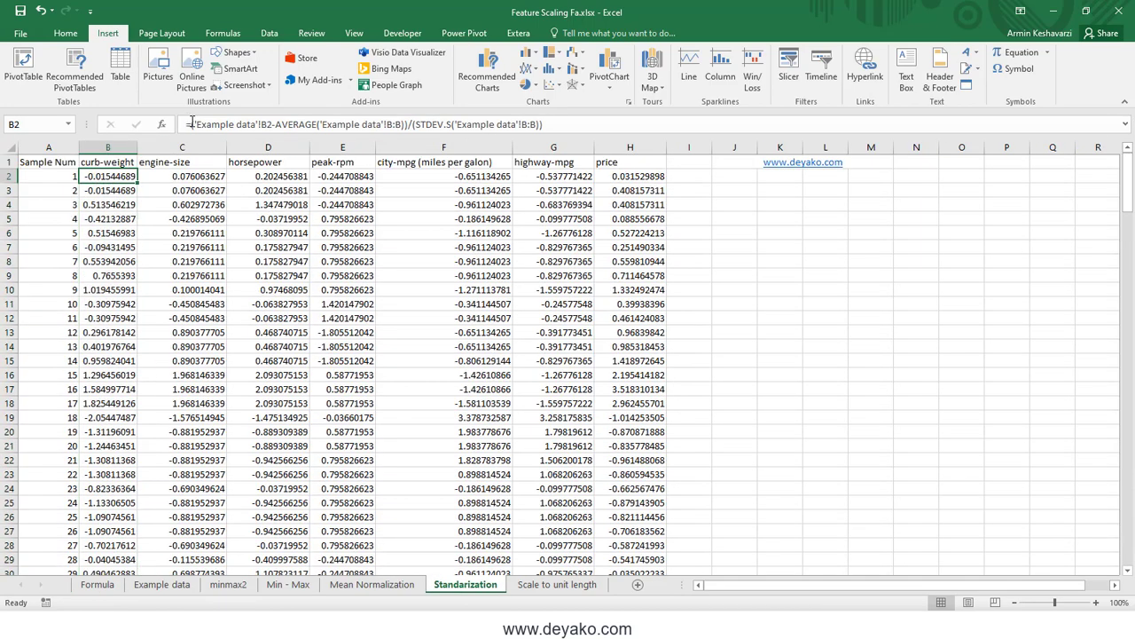
drag(196, 124, 398, 121)
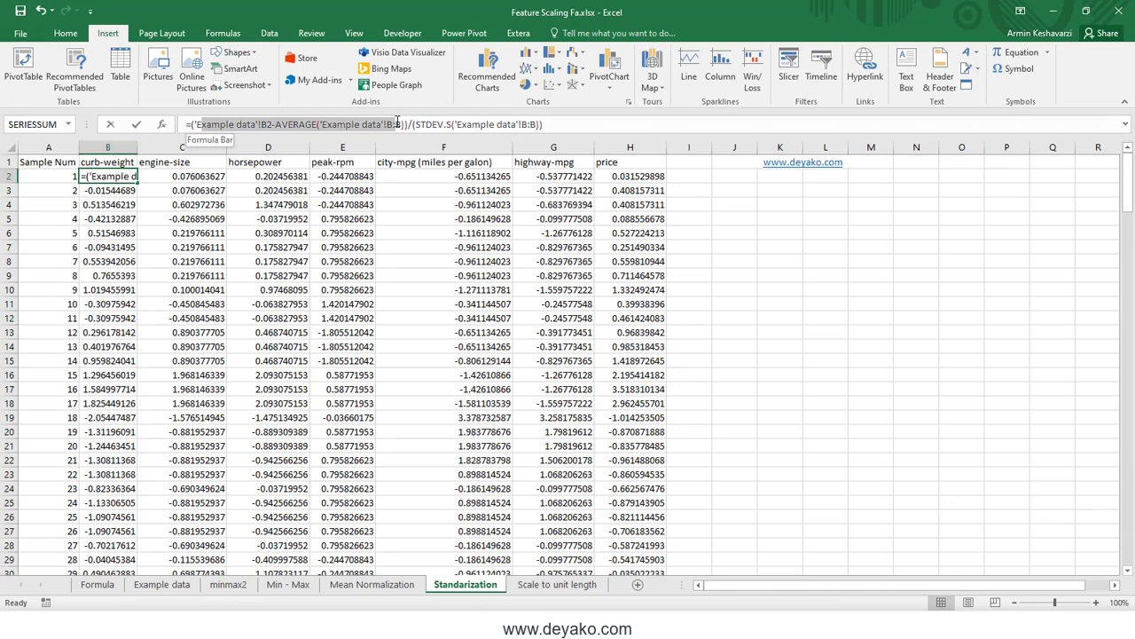
drag(411, 125, 540, 132)
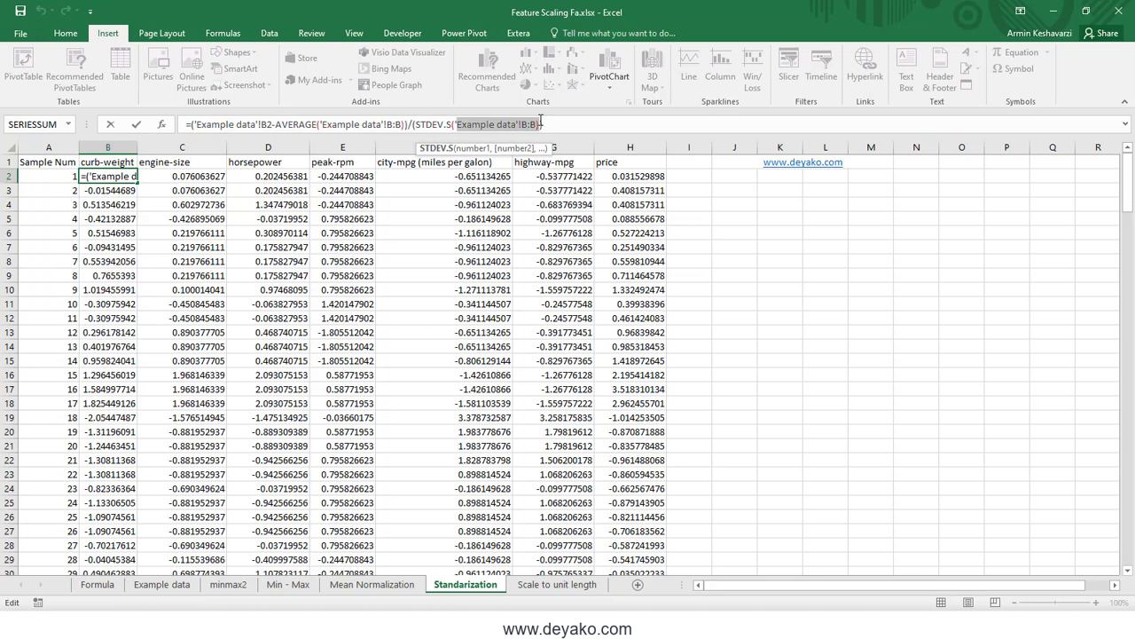
text())
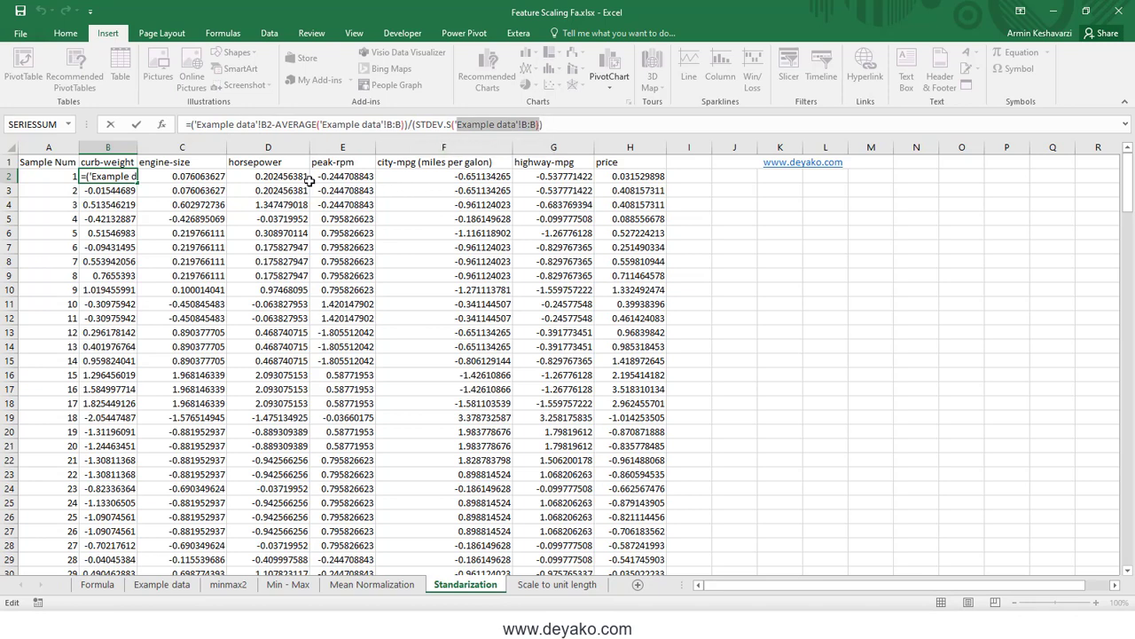
key(ctrl+Return)
click(195, 173)
Review C2's STANDARDIZE arguments, the AVERAGE mean and STDEV.S standard deviation, and accept them unchanged
click(213, 124)
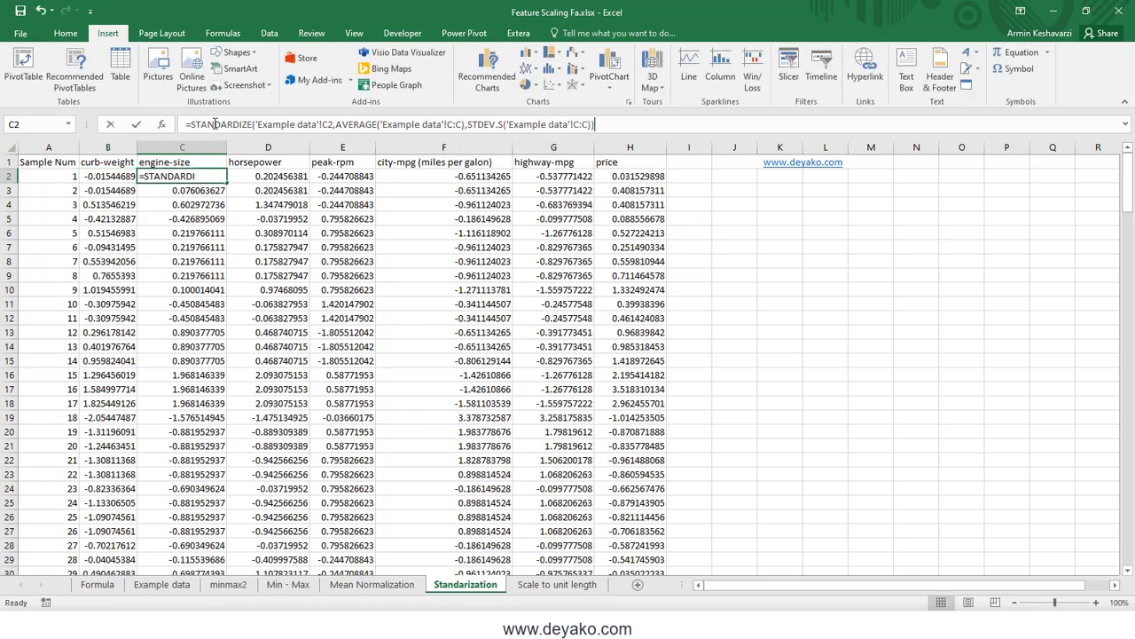
click(159, 127)
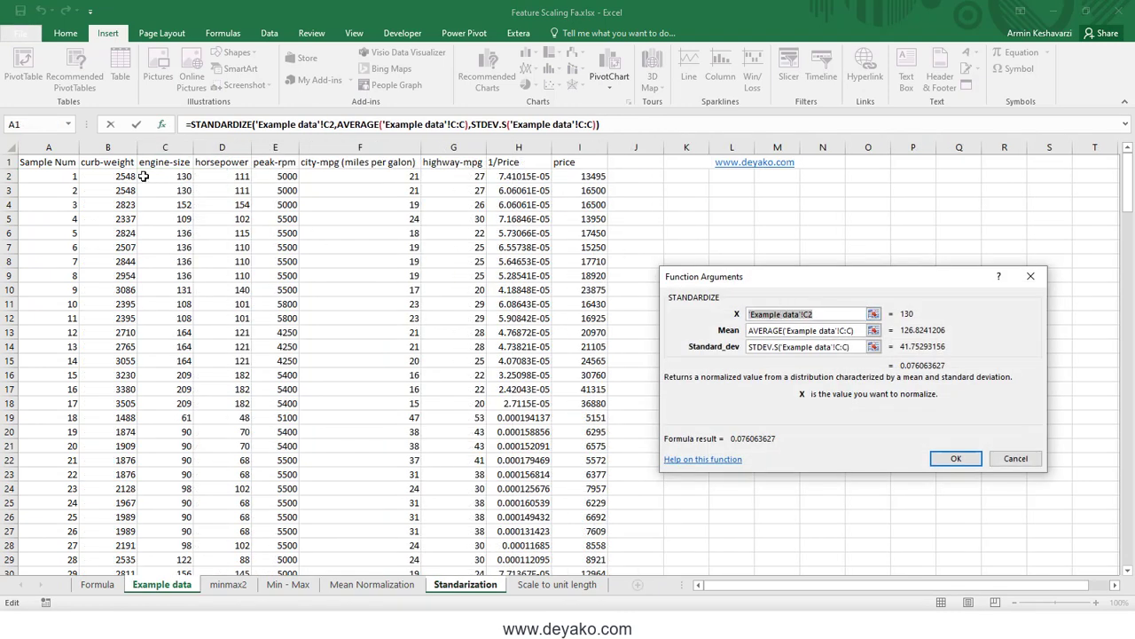
double_click(777, 332)
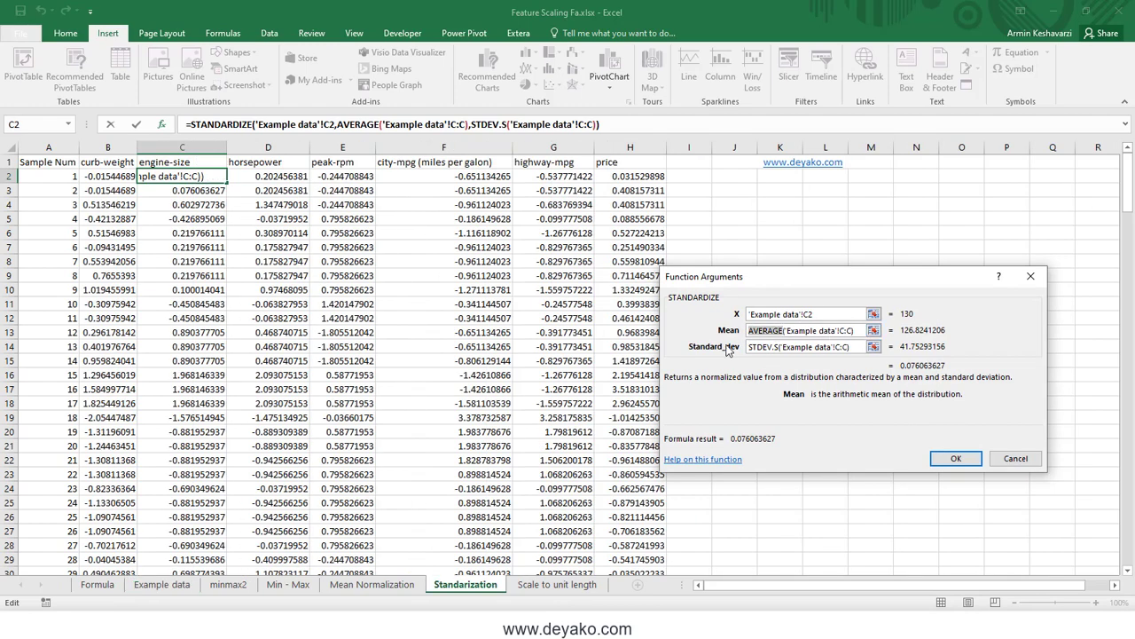
click(773, 348)
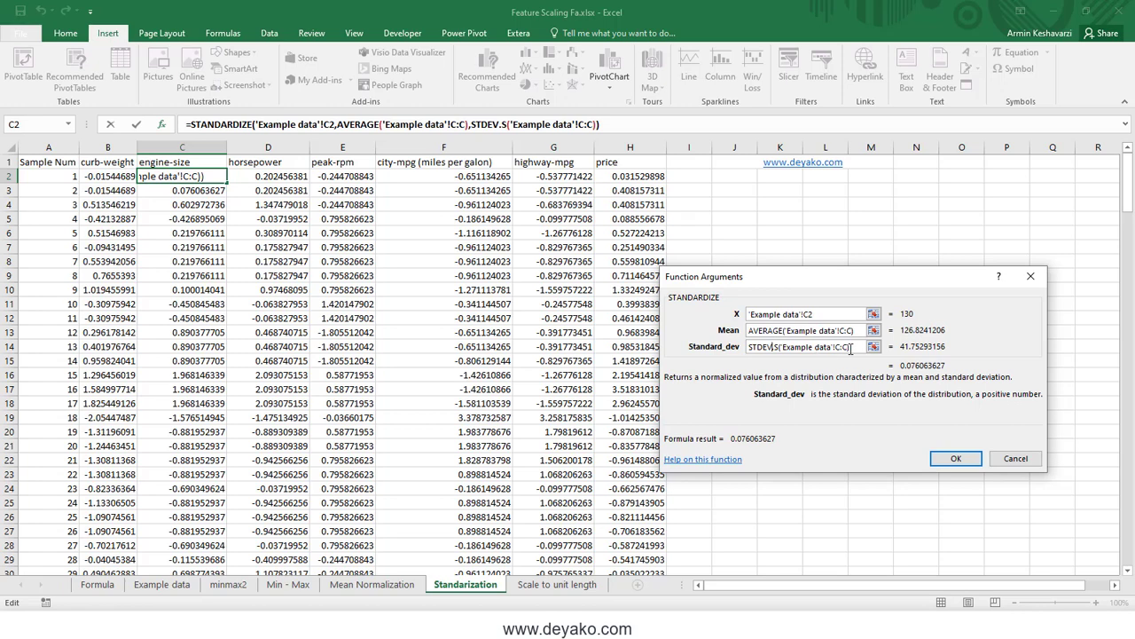
drag(850, 348, 778, 352)
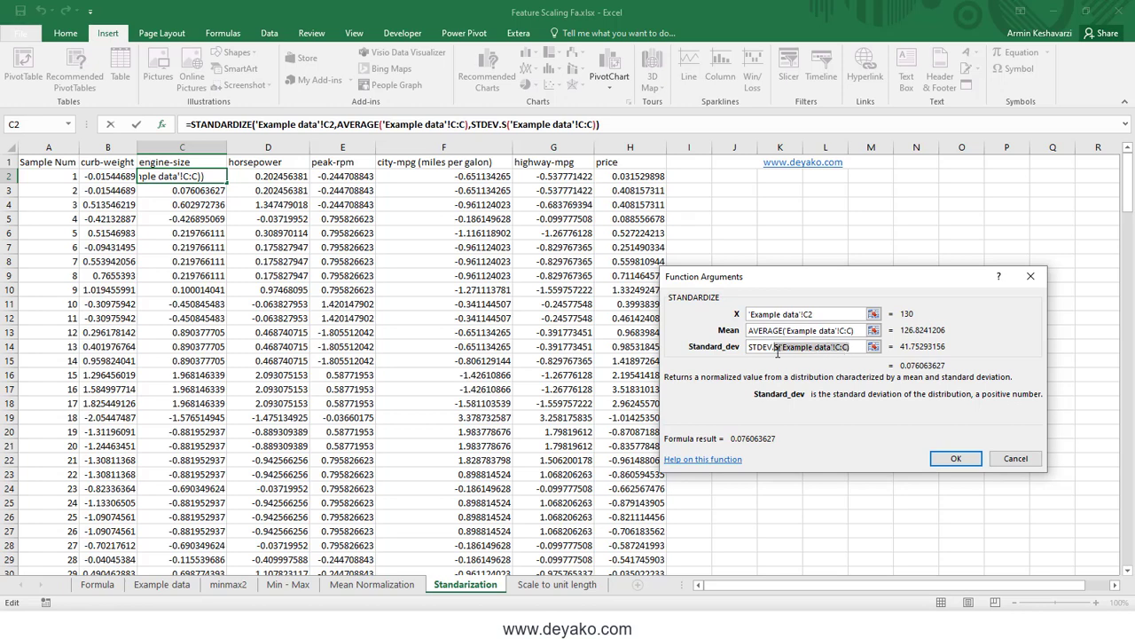
click(857, 347)
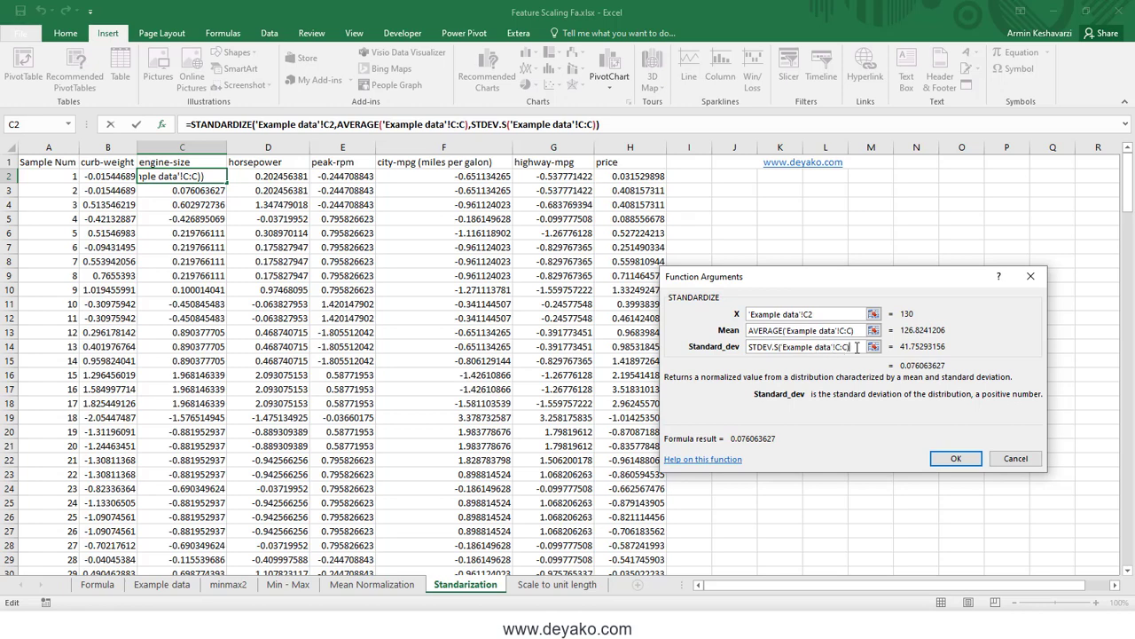
click(956, 458)
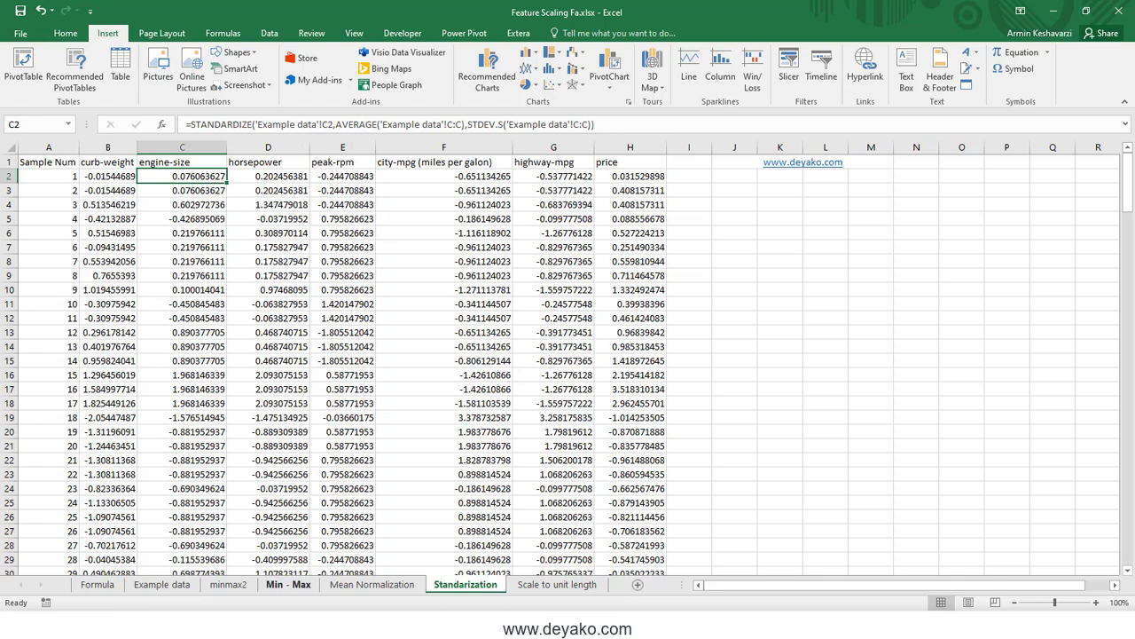
Select the curb-weight z-scores B2:B200
mouse_move(365, 631)
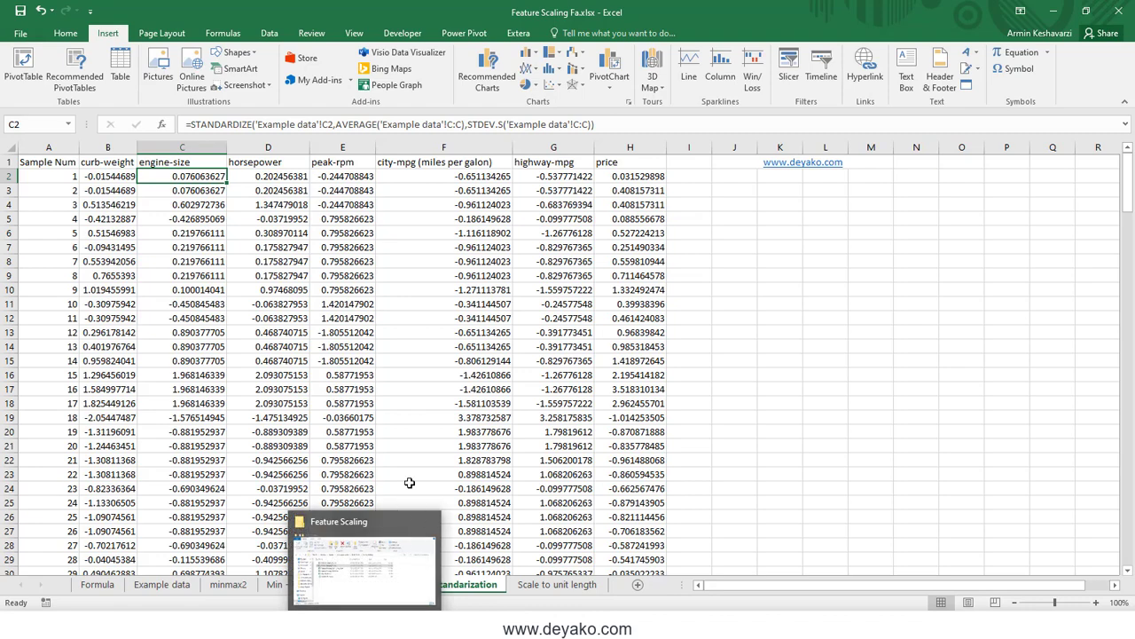
click(121, 179)
key(ctrl+shift+Down)
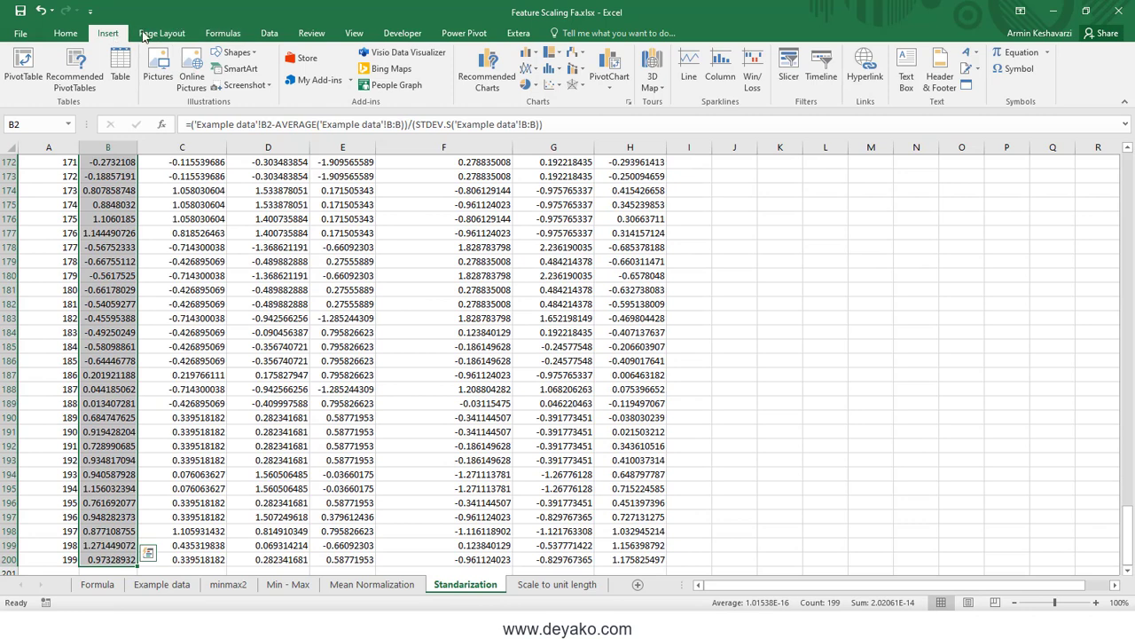
Insert a histogram of the curb-weight z-scores, enlarge it, then delete it
click(552, 68)
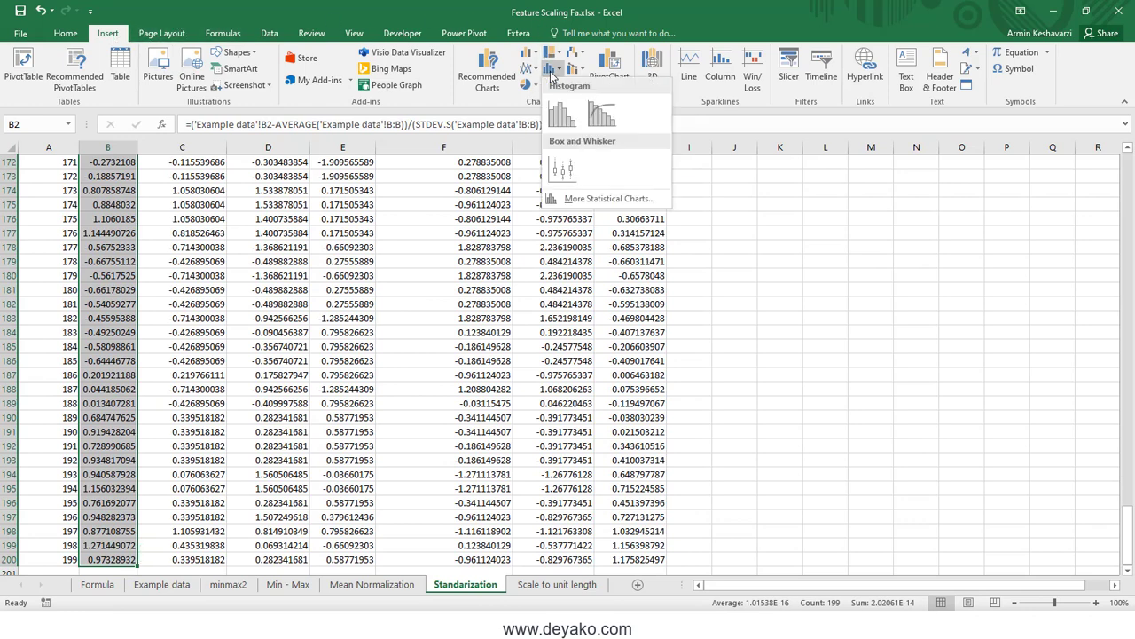
click(556, 114)
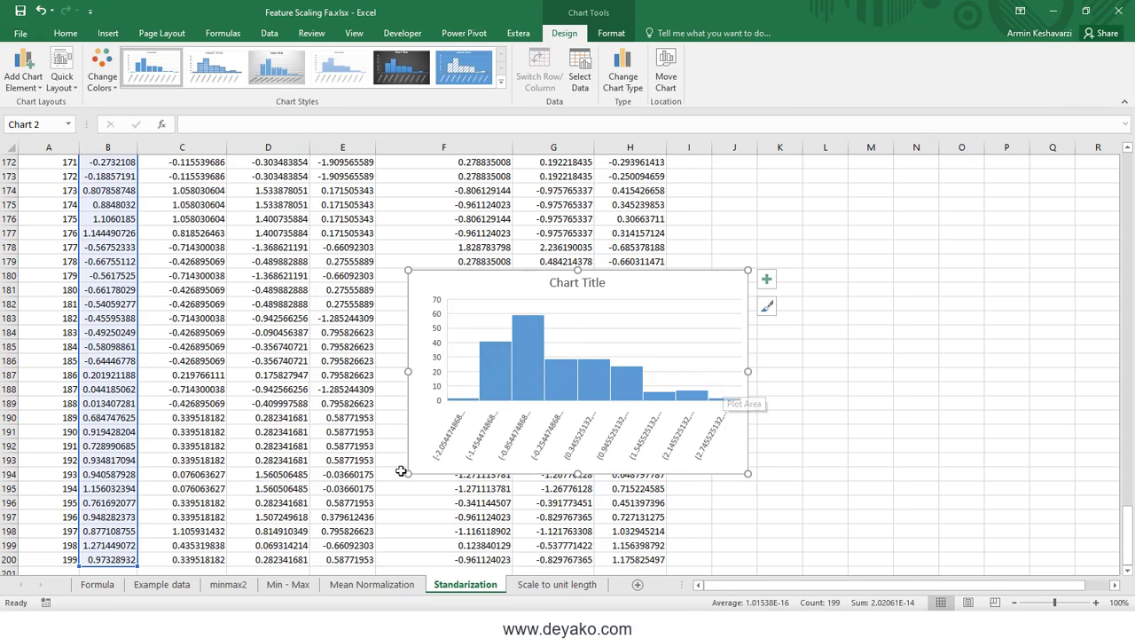
drag(408, 474, 277, 502)
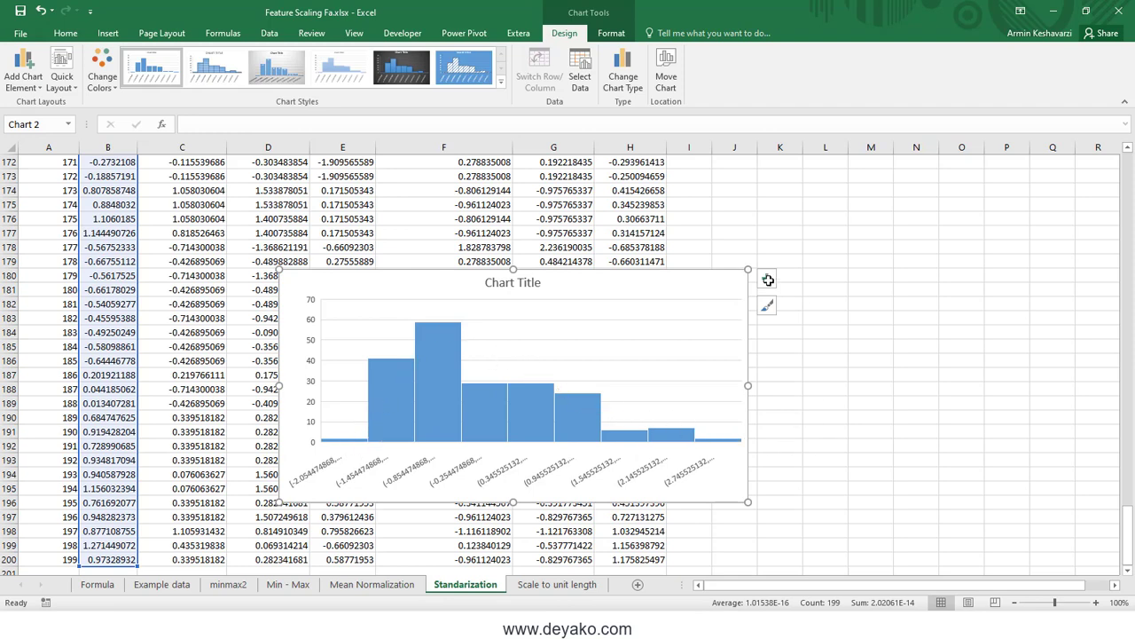
key(Delete)
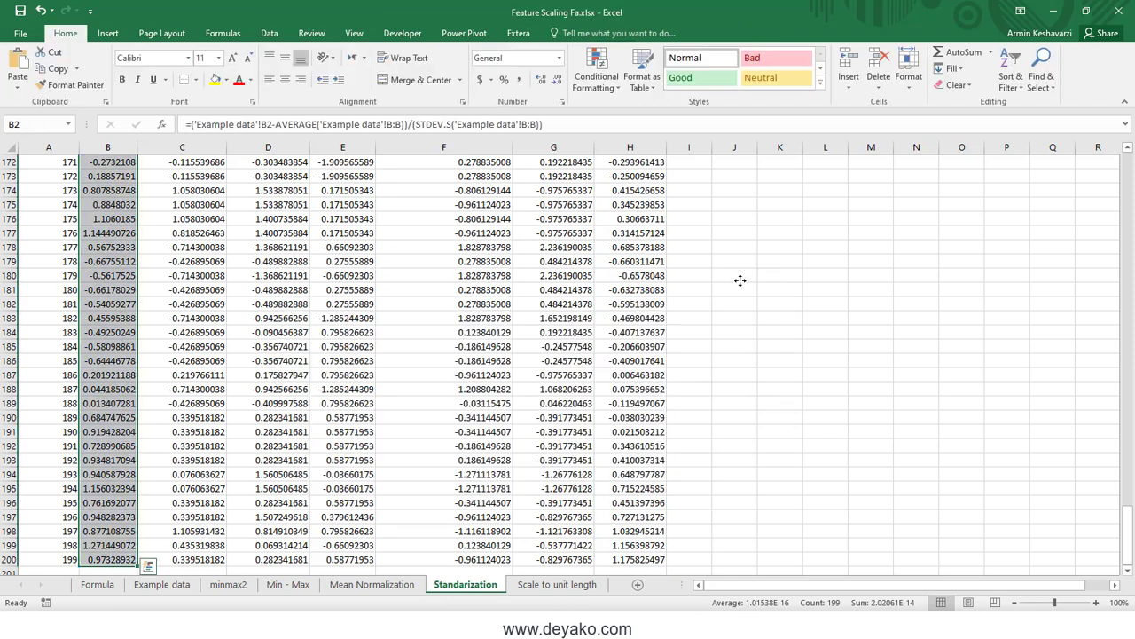
Review the Scale to unit length formula on the Formula sheet, then return to the Example data sheet
click(108, 585)
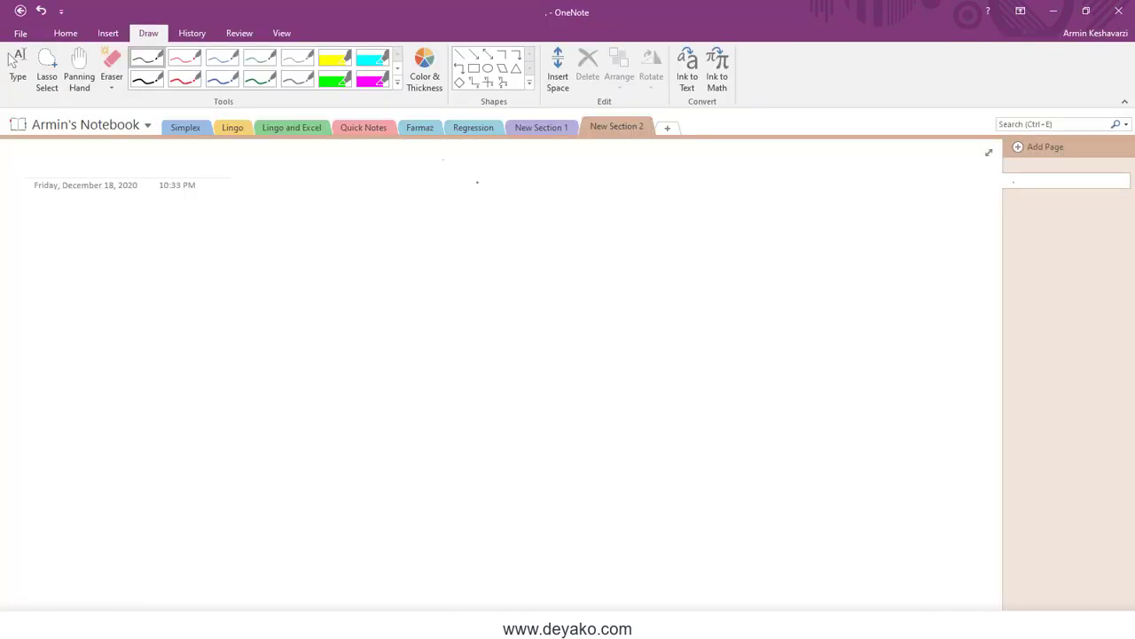
mouse_move(477, 181)
mouse_down()
mouse_move(477, 197)
mouse_move(587, 204)
mouse_up()
mouse_move(449, 213)
mouse_down()
mouse_move(612, 207)
mouse_move(553, 243)
mouse_move(514, 239)
mouse_up()
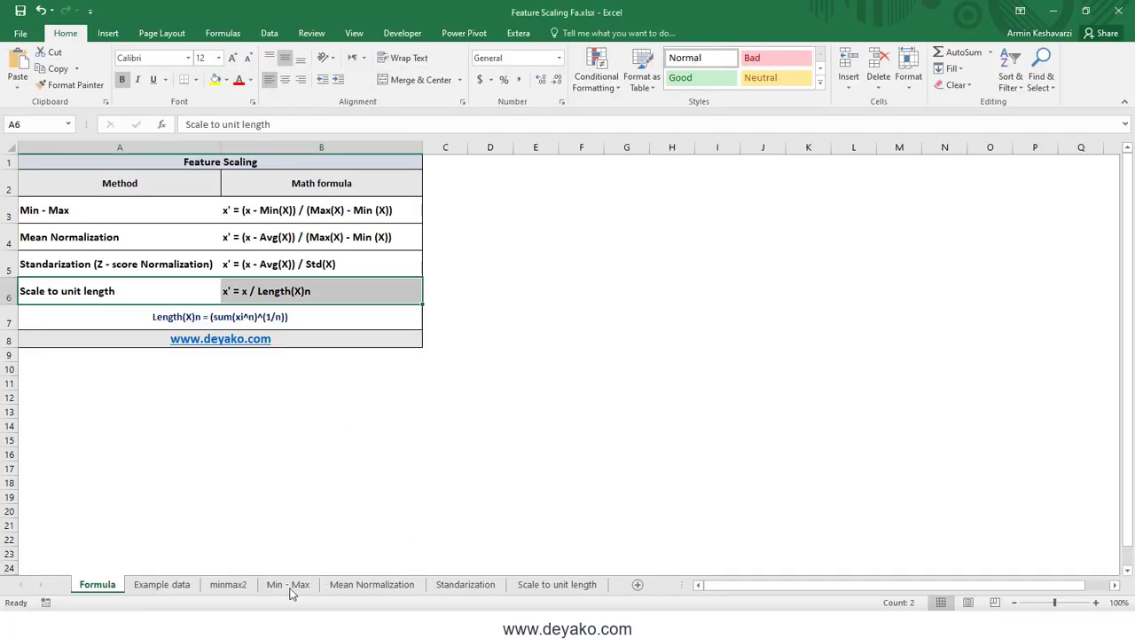
click(173, 586)
drag(56, 183, 50, 192)
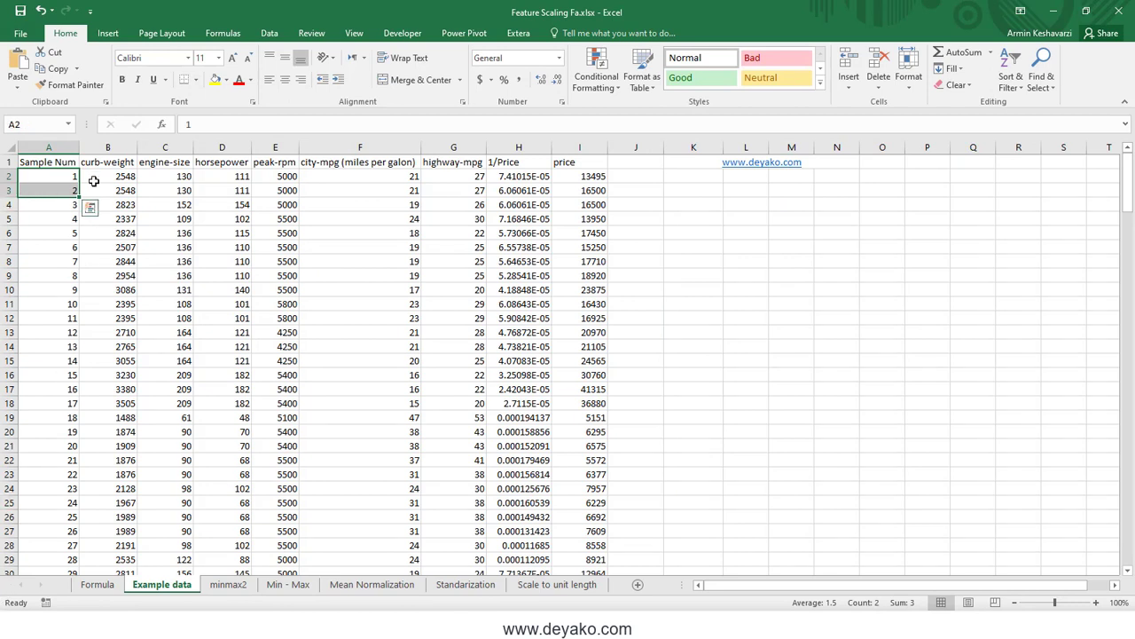
drag(118, 171, 118, 190)
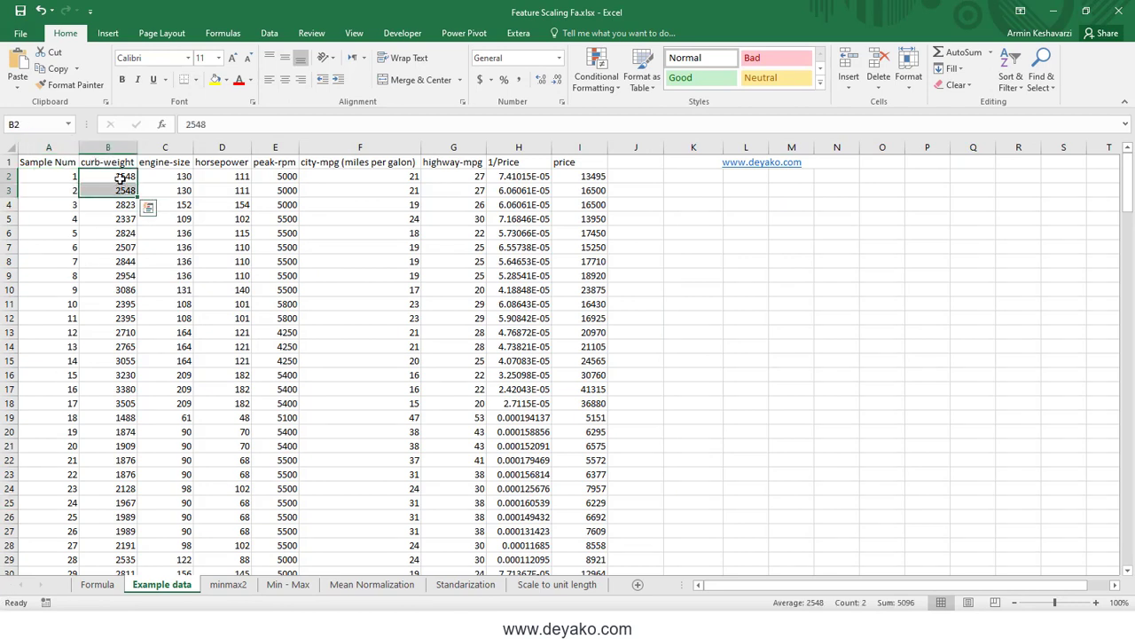
click(118, 177)
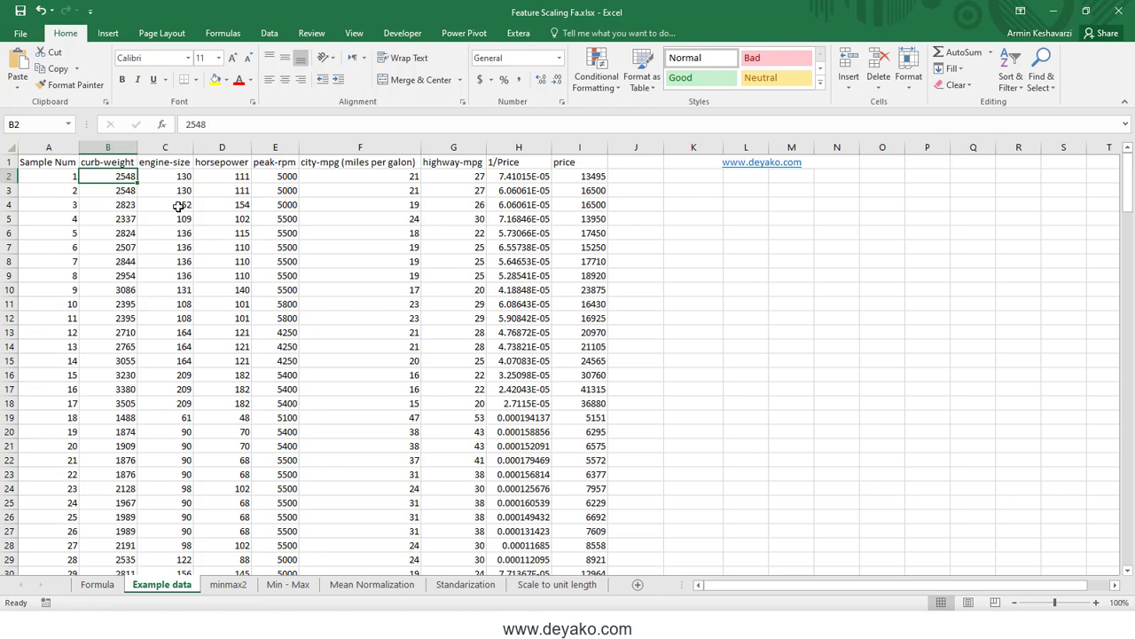
text(220)
key(BackSpace)
key(BackSpace)
text(0)
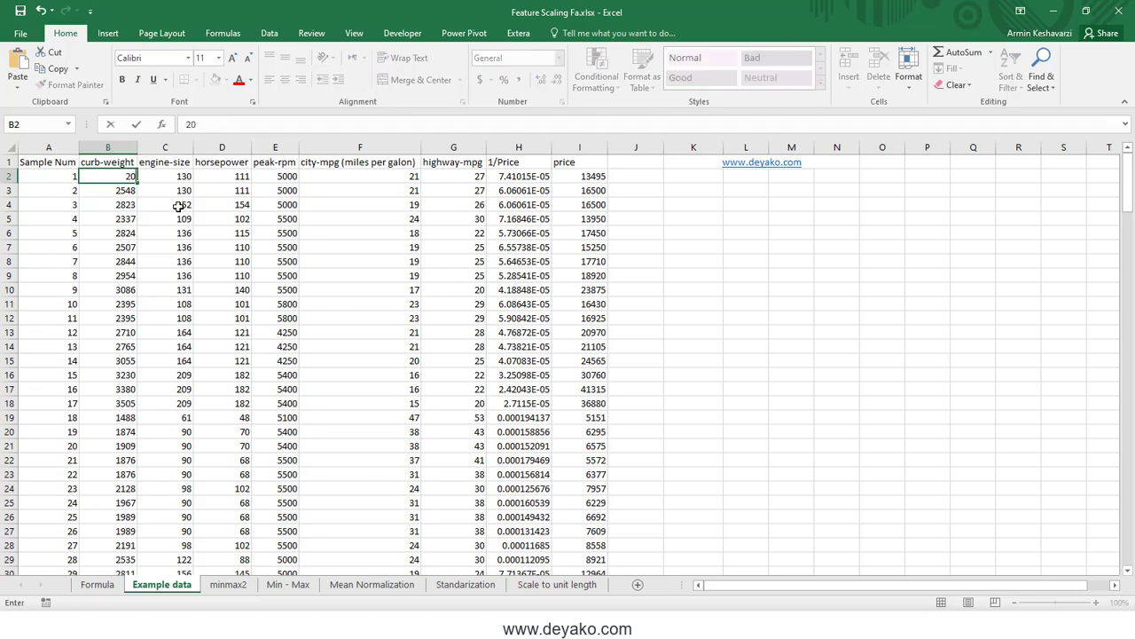
text(00)
key(Return)
text(3000)
key(Return)
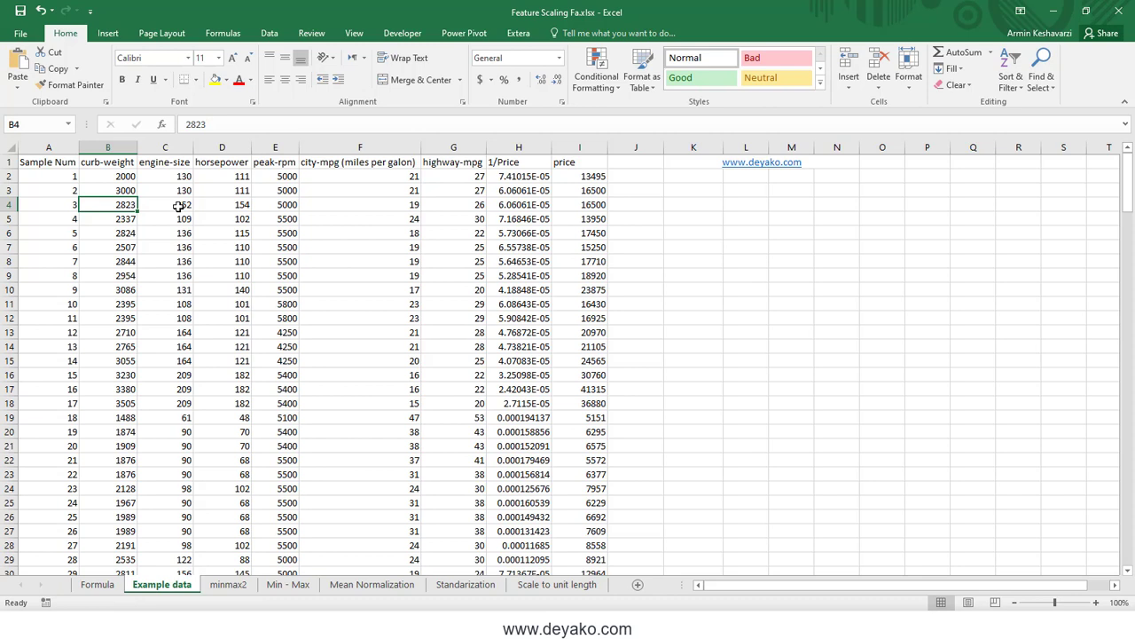
key(ctrl+z)
key(ctrl+z)
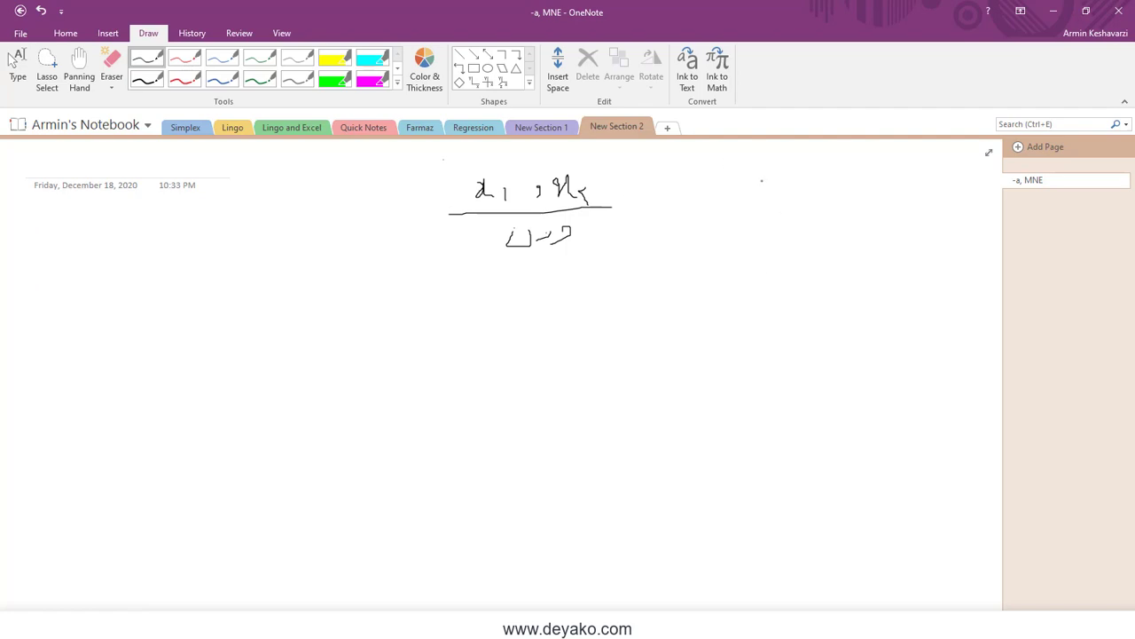
Sketch the x1 and x2 axes in black ink and label the horizontal axis
drag(761, 180, 771, 348)
drag(708, 270, 942, 273)
mouse_move(760, 161)
mouse_down()
mouse_move(747, 183)
mouse_move(772, 156)
mouse_move(782, 168)
mouse_up()
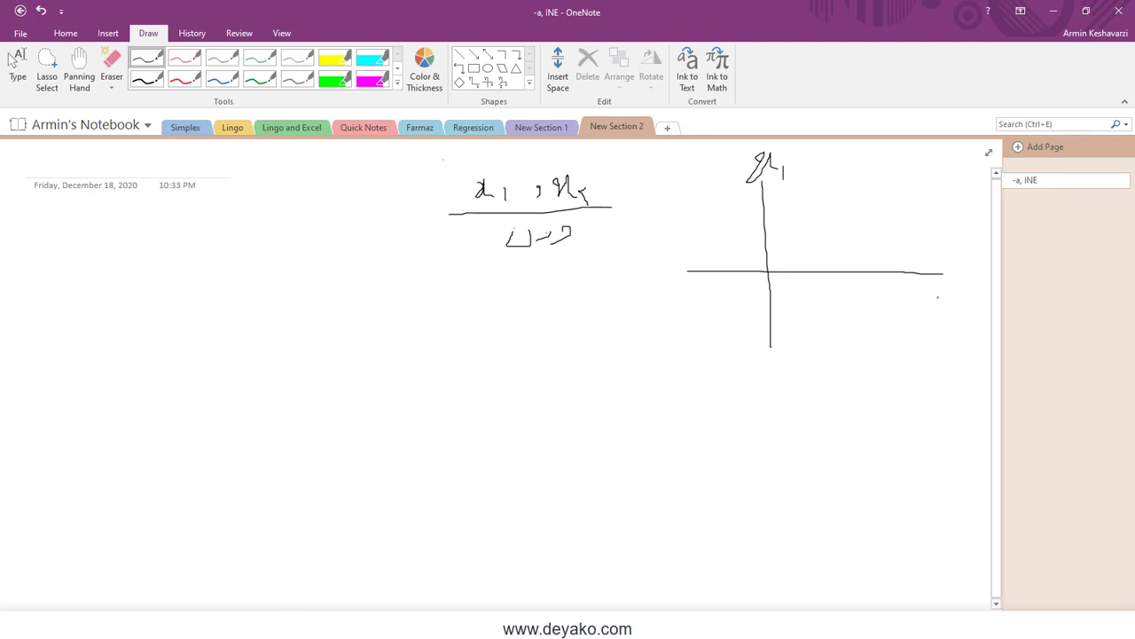
drag(945, 279, 958, 298)
drag(962, 287, 964, 299)
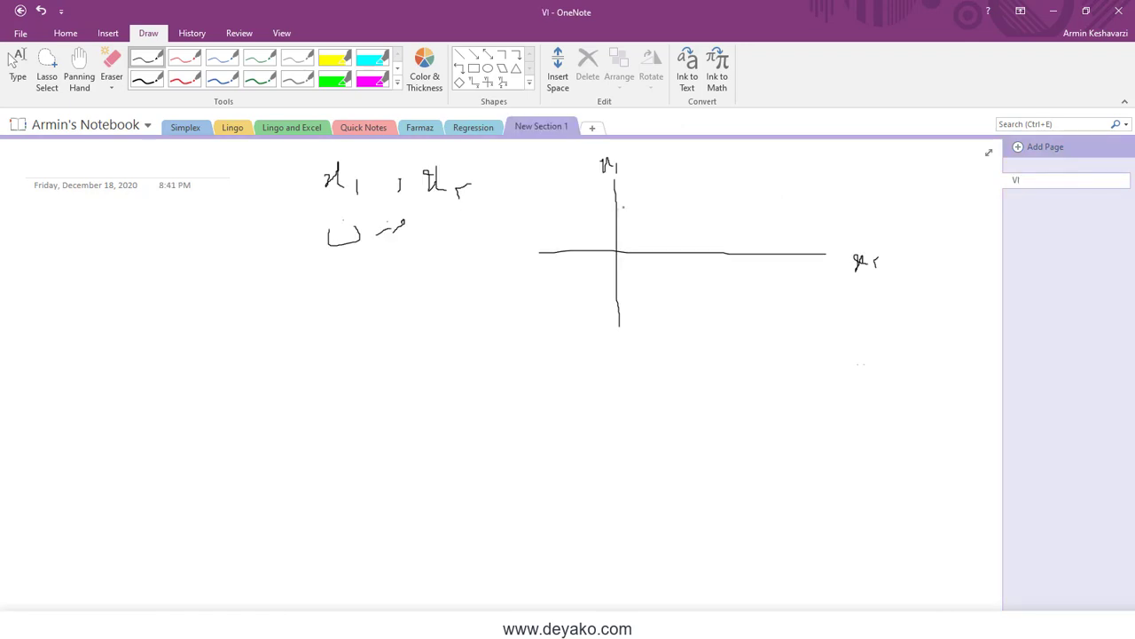
Plot the point with guide lines and dotted coordinate values on both axes, then pick the red pen
drag(618, 207, 674, 205)
click(596, 205)
click(600, 205)
click(671, 224)
drag(688, 263, 706, 266)
drag(699, 252, 703, 210)
click(702, 277)
click(708, 276)
click(713, 276)
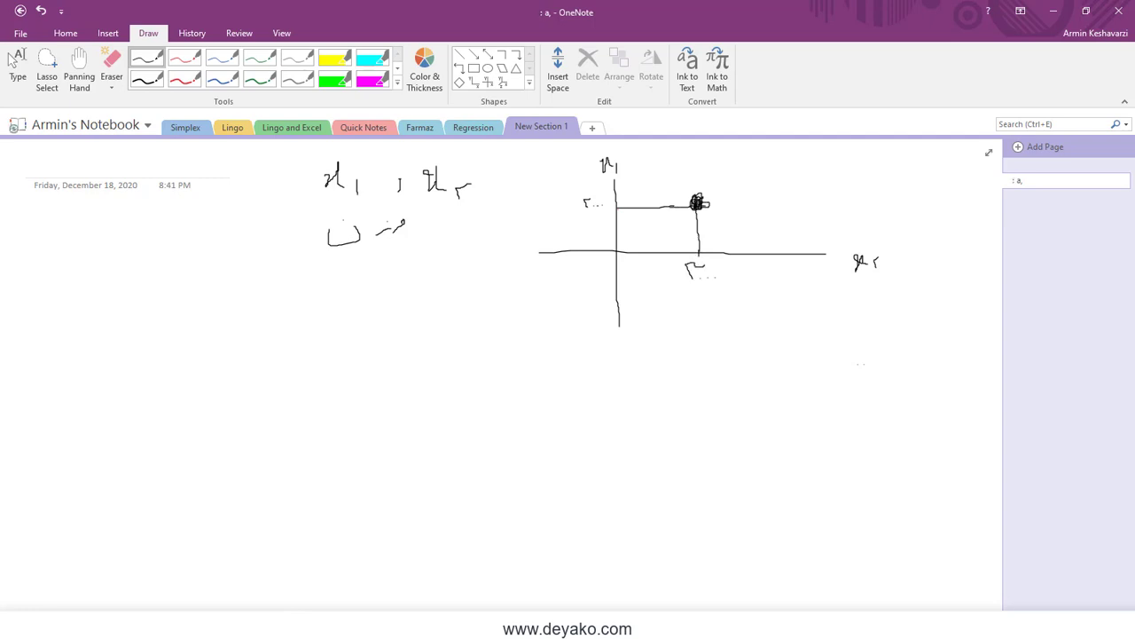
click(184, 58)
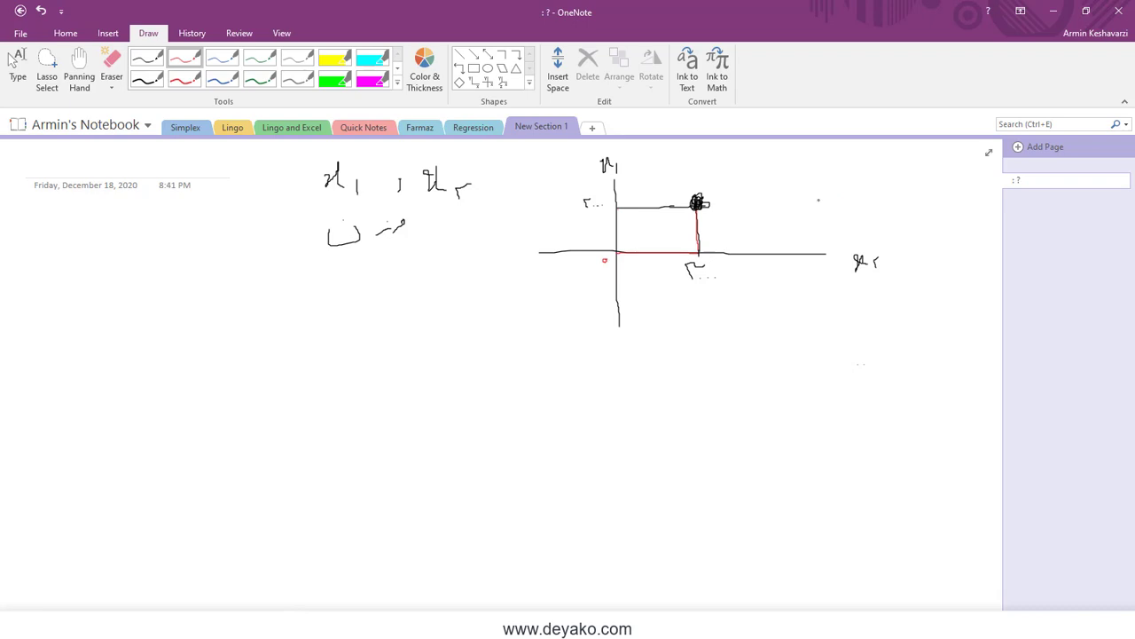
Write the red coordinate sum over a fraction bar and draw a green line from origin to the point
mouse_move(817, 202)
mouse_down()
mouse_move(806, 213)
mouse_move(871, 221)
mouse_up()
mouse_move(796, 230)
mouse_down()
mouse_move(916, 229)
mouse_move(919, 255)
mouse_move(953, 262)
mouse_up()
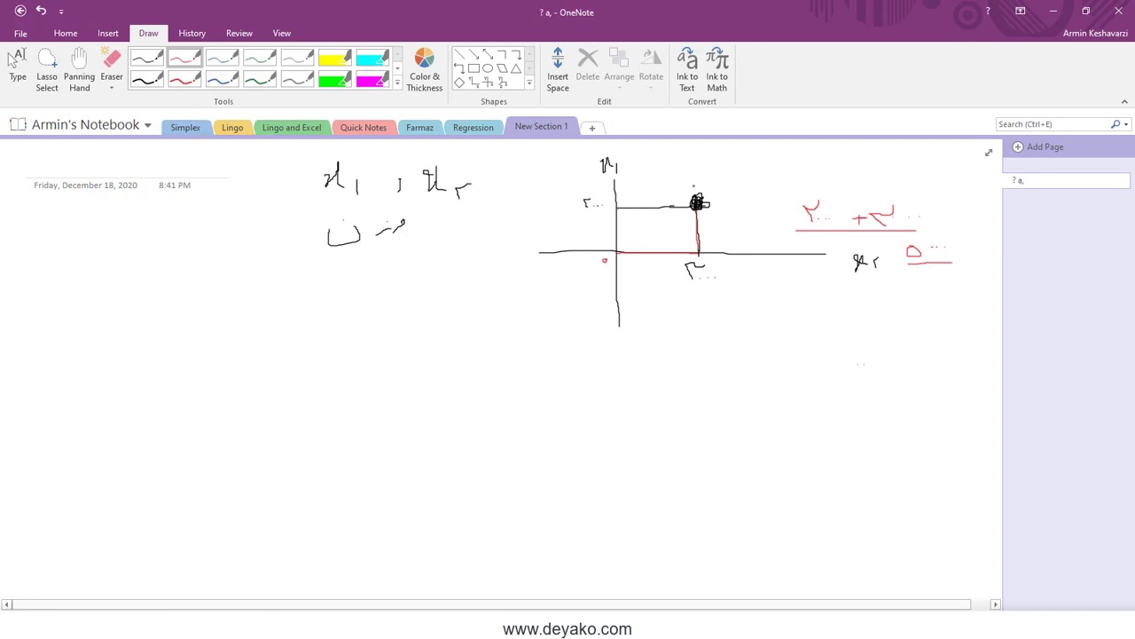
click(259, 60)
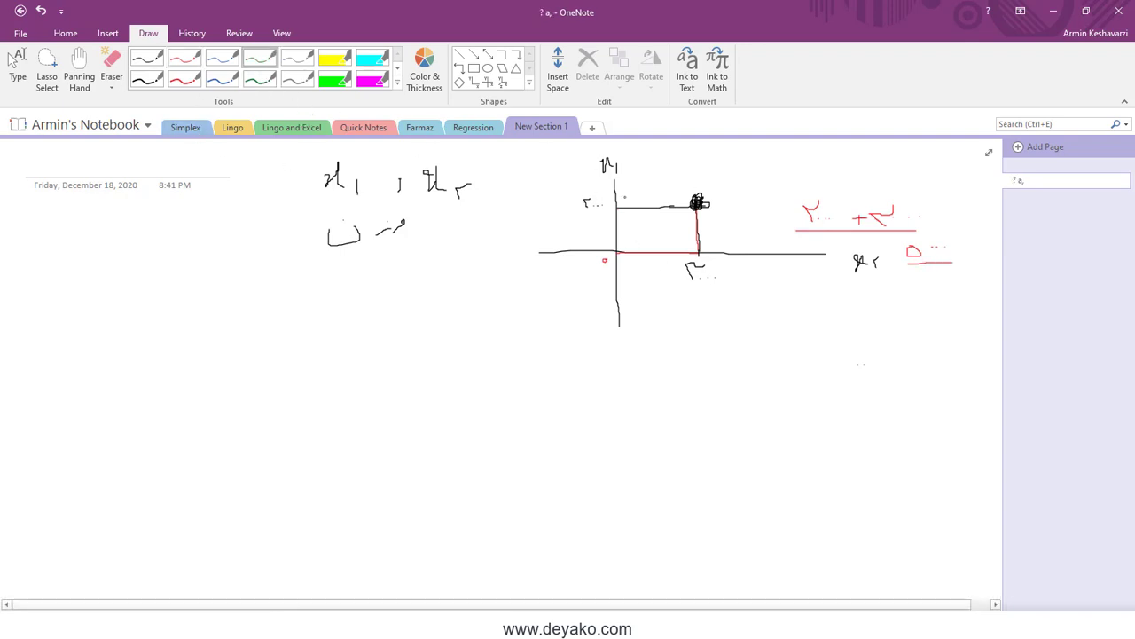
drag(696, 206, 619, 251)
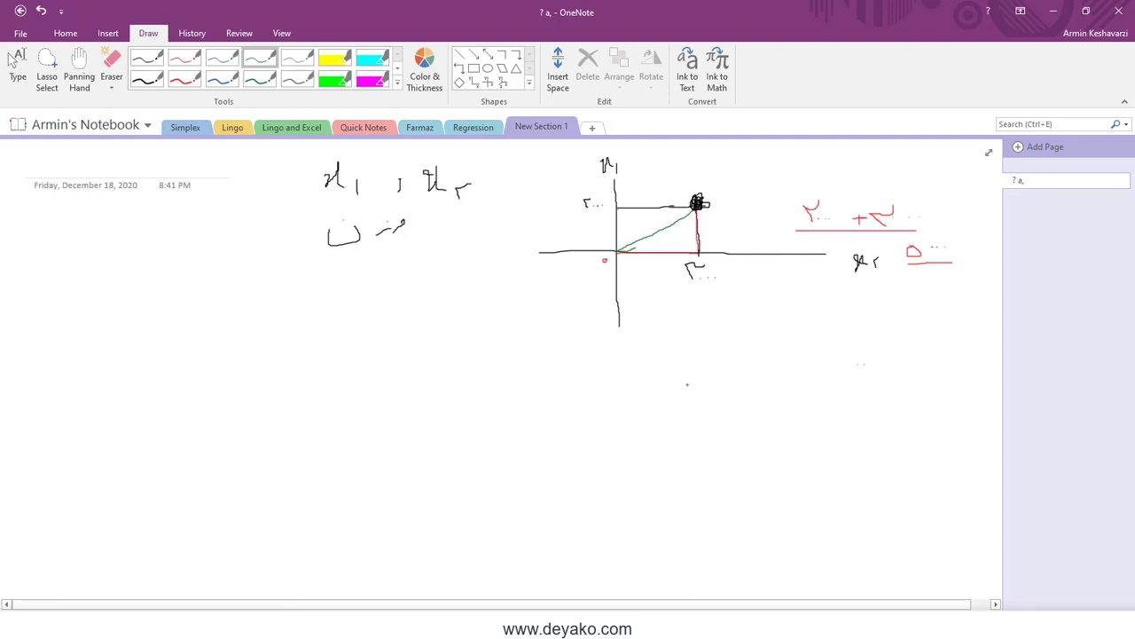
Write the green square-root distance √((2000 − 0)² + (3000 − …)²) below the graph
mouse_move(644, 364)
mouse_down()
mouse_move(648, 348)
mouse_move(819, 332)
mouse_up()
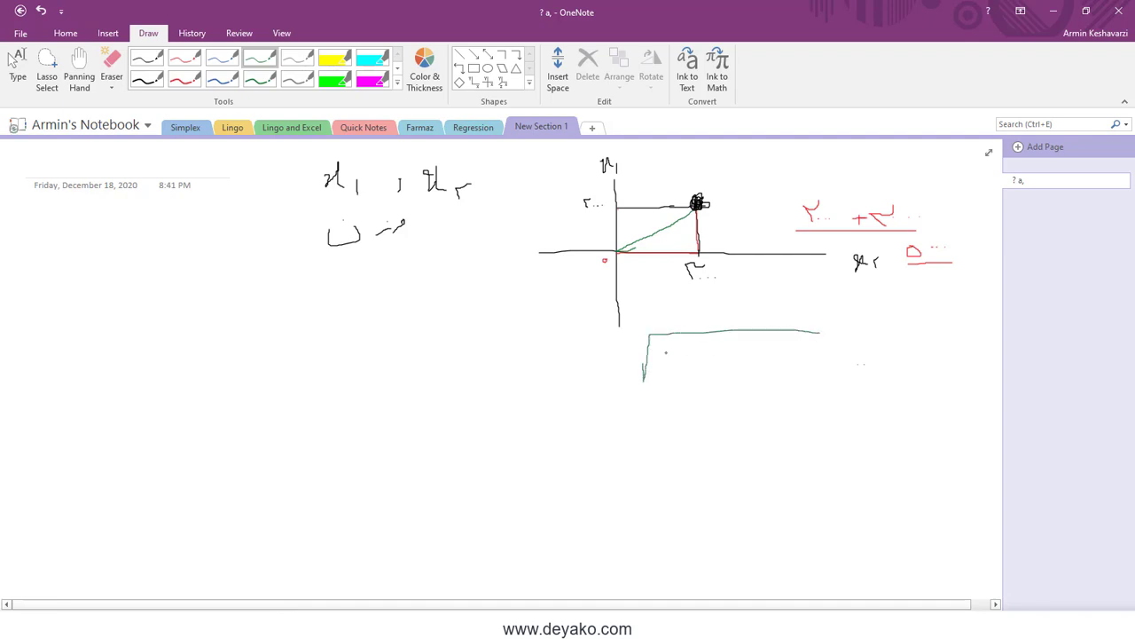
mouse_move(665, 352)
mouse_down()
mouse_move(671, 362)
mouse_move(716, 357)
mouse_up()
click(681, 357)
click(741, 352)
drag(718, 353, 737, 360)
click(752, 362)
drag(753, 362, 847, 358)
click(788, 355)
click(802, 360)
click(813, 360)
mouse_move(849, 352)
mouse_down()
mouse_move(854, 369)
mouse_move(862, 346)
mouse_up()
drag(819, 334, 881, 337)
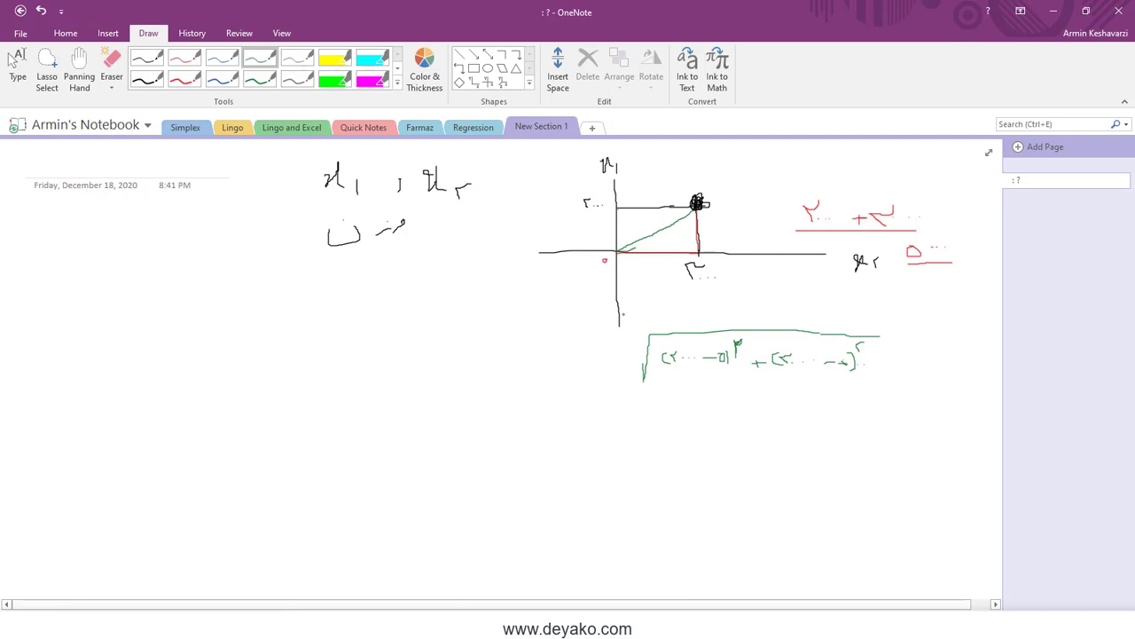
Add an index to the first root and write a second indexed square-root expression below it
drag(637, 339, 640, 348)
drag(637, 447, 908, 407)
mouse_move(644, 410)
mouse_down()
mouse_move(632, 427)
mouse_move(679, 450)
mouse_move(683, 439)
mouse_move(747, 449)
mouse_move(759, 426)
mouse_move(754, 434)
mouse_move(771, 439)
mouse_move(762, 446)
mouse_move(791, 447)
mouse_up()
drag(800, 435, 801, 438)
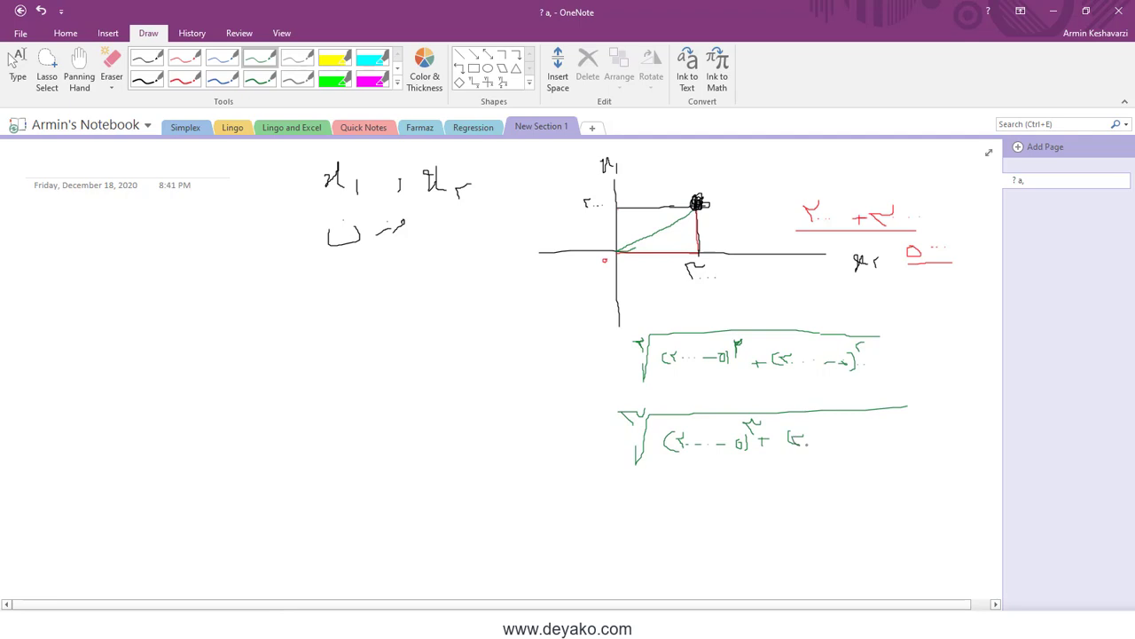
mouse_move(827, 441)
mouse_down()
mouse_move(872, 445)
mouse_move(878, 435)
mouse_up()
Write the L2 length label, draw an arrow from the feature notes to the graph, and return to Excel
mouse_move(617, 498)
mouse_down()
mouse_move(626, 512)
mouse_move(648, 510)
mouse_up()
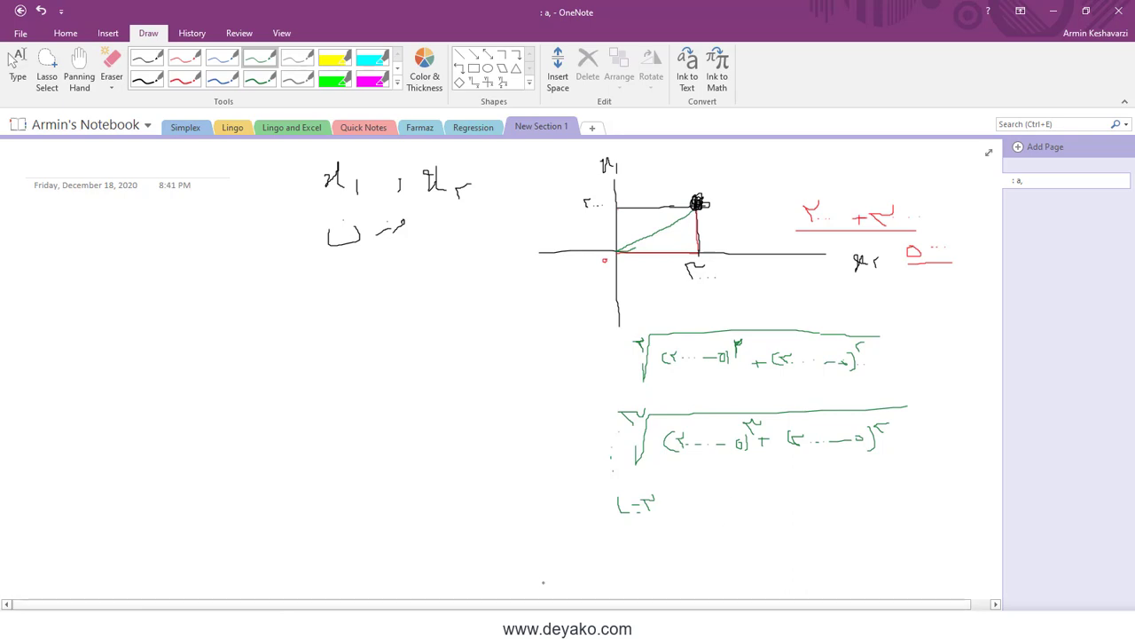
mouse_move(550, 610)
mouse_move(325, 211)
mouse_down()
mouse_move(476, 215)
mouse_move(549, 238)
mouse_move(533, 240)
mouse_up()
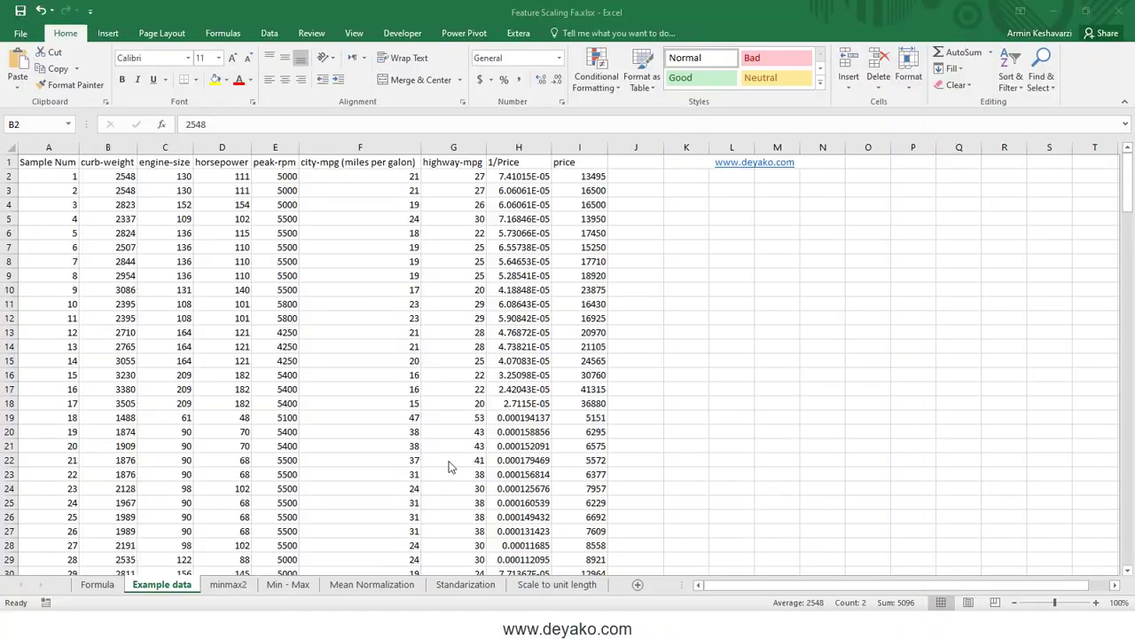
drag(106, 176, 107, 189)
click(106, 146)
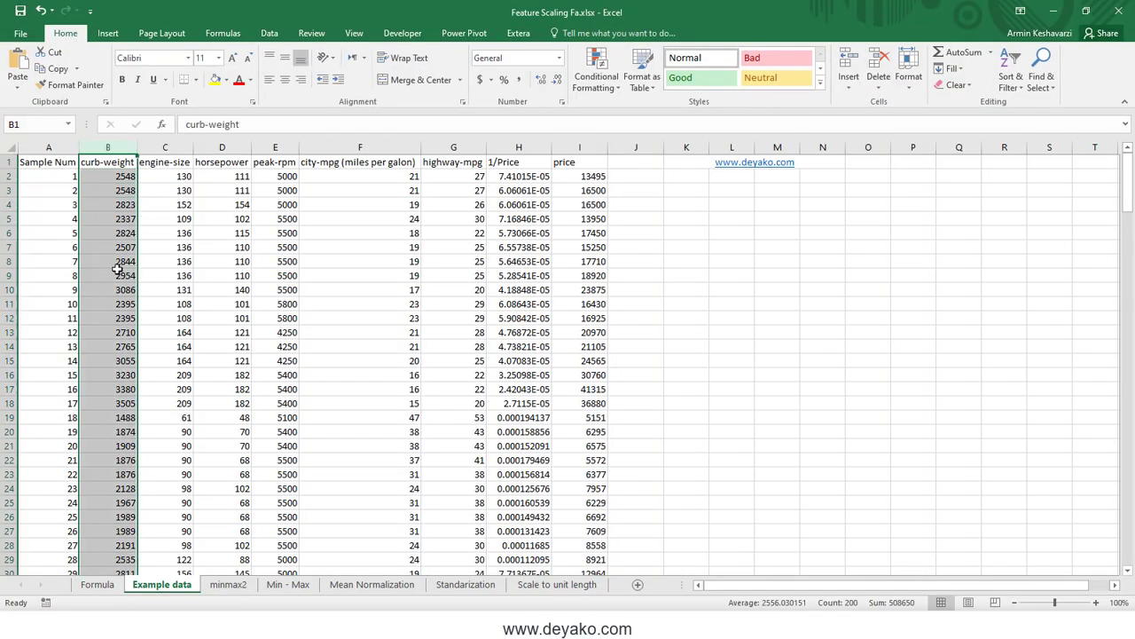
scroll(85, 260, down, 6)
scroll(89, 299, down, 11)
scroll(107, 302, down, 13)
scroll(122, 306, down, 12)
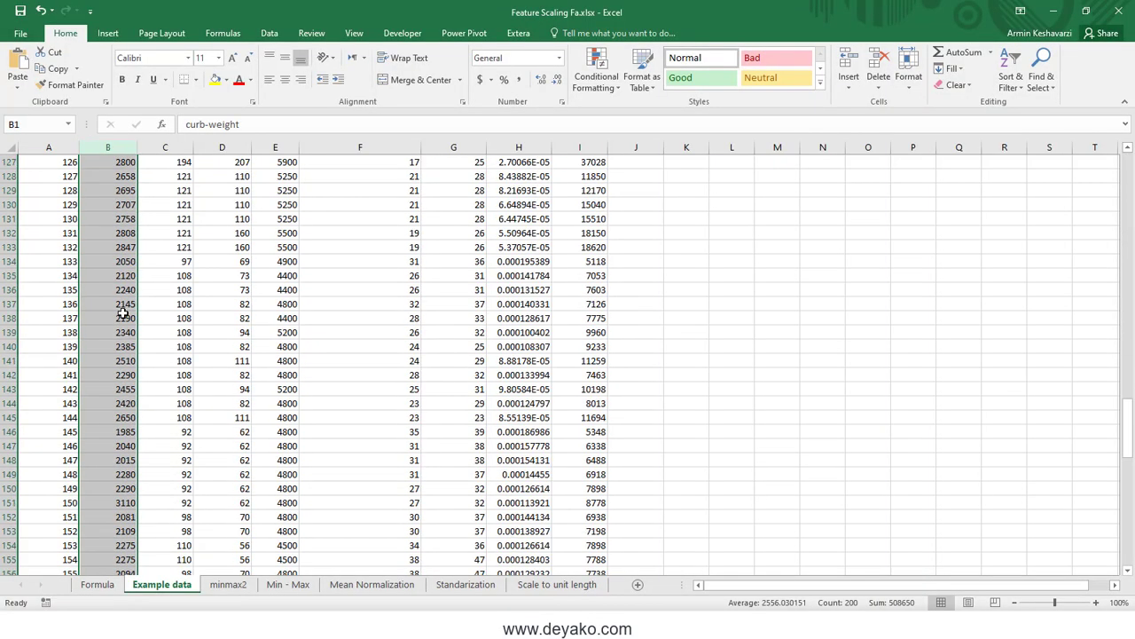
scroll(122, 311, up, 7)
scroll(122, 313, up, 11)
scroll(349, 289, up, 10)
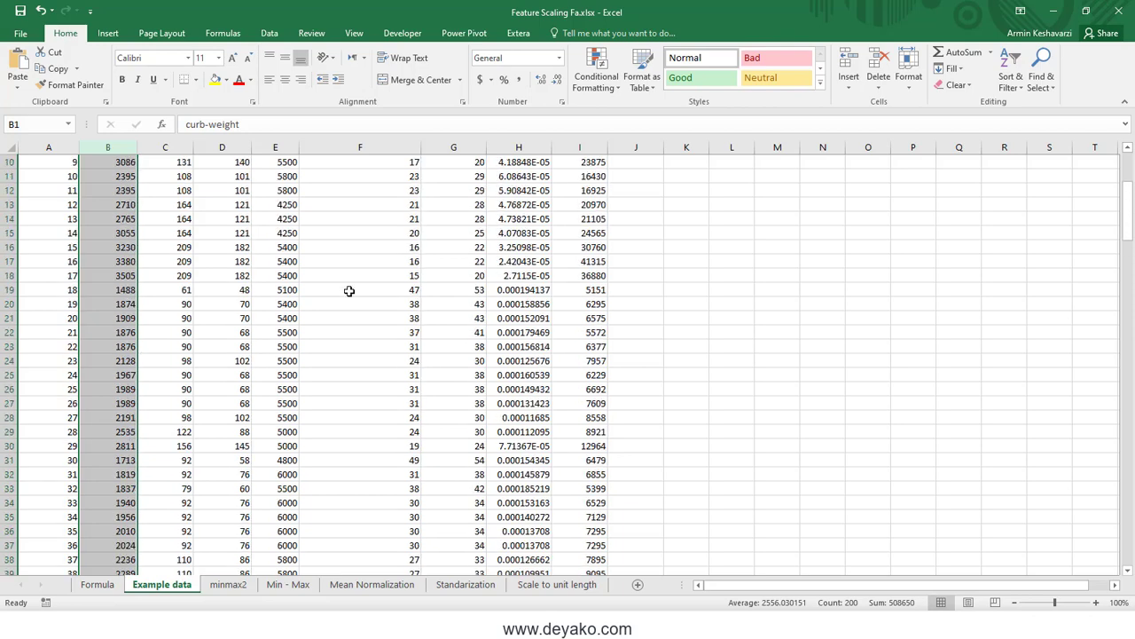
scroll(456, 264, up, 1)
scroll(450, 266, up, 3)
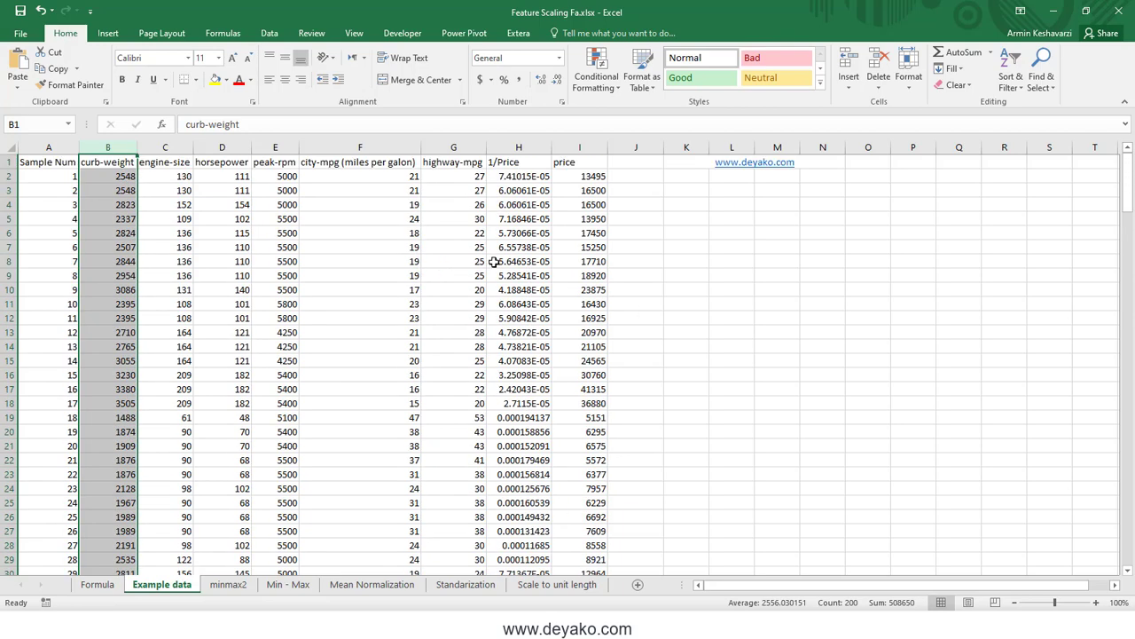
click(675, 177)
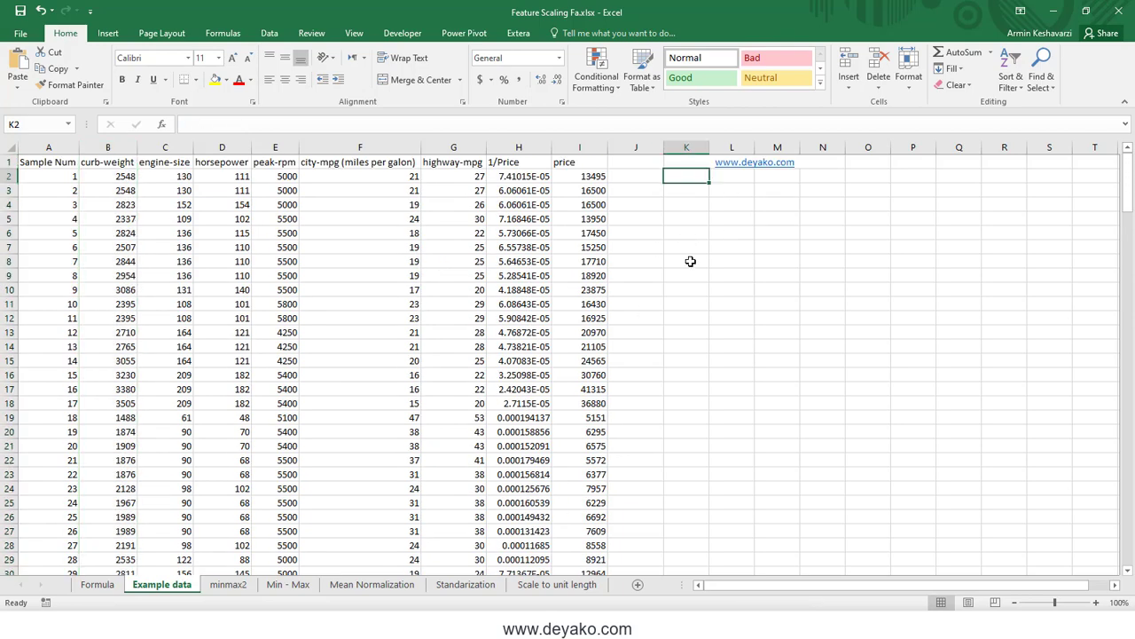
text(=)
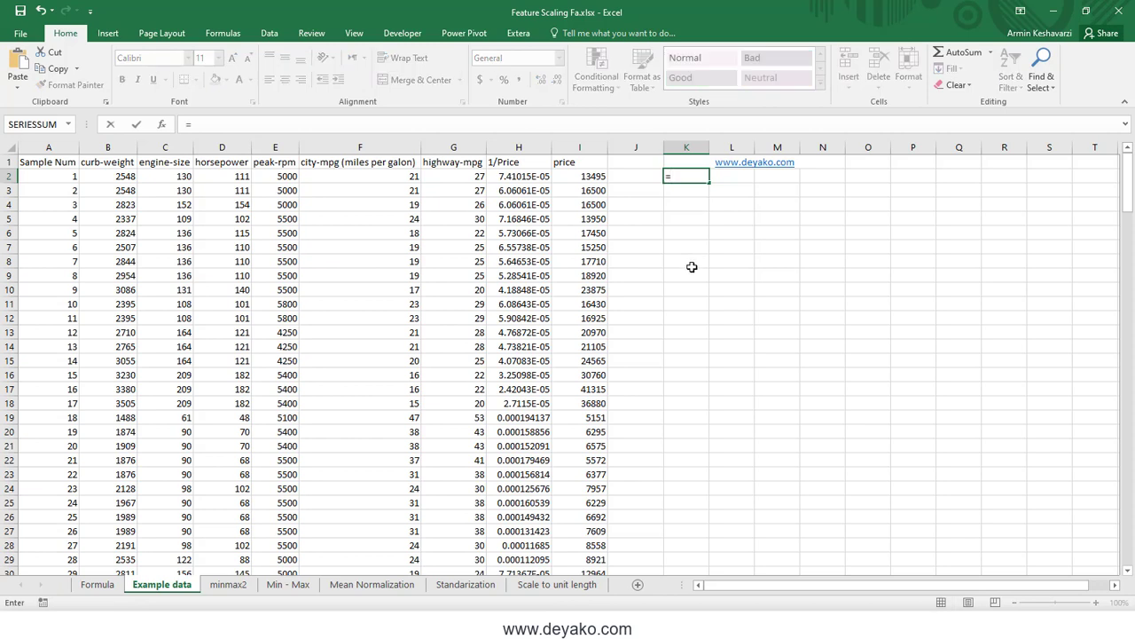
click(124, 179)
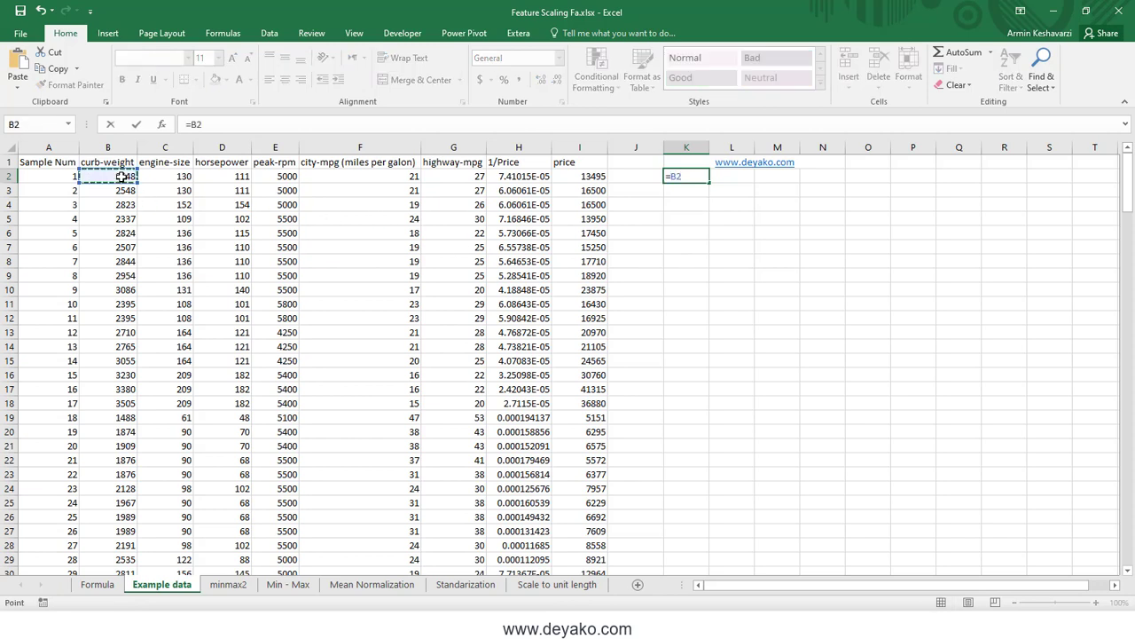
text(/)
text(su)
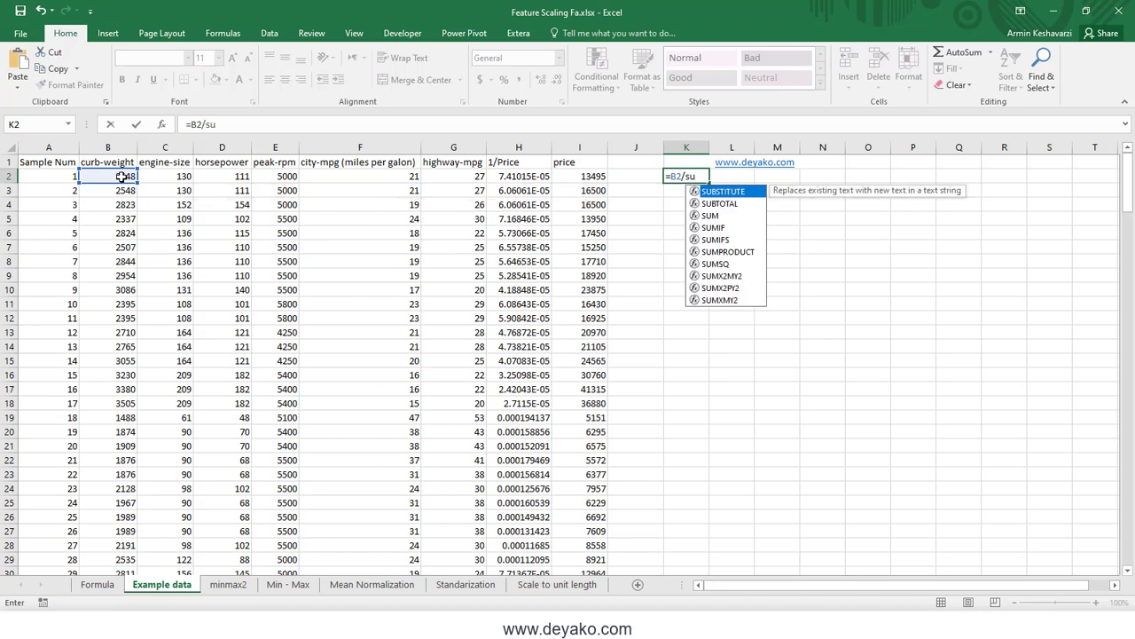
text(m)
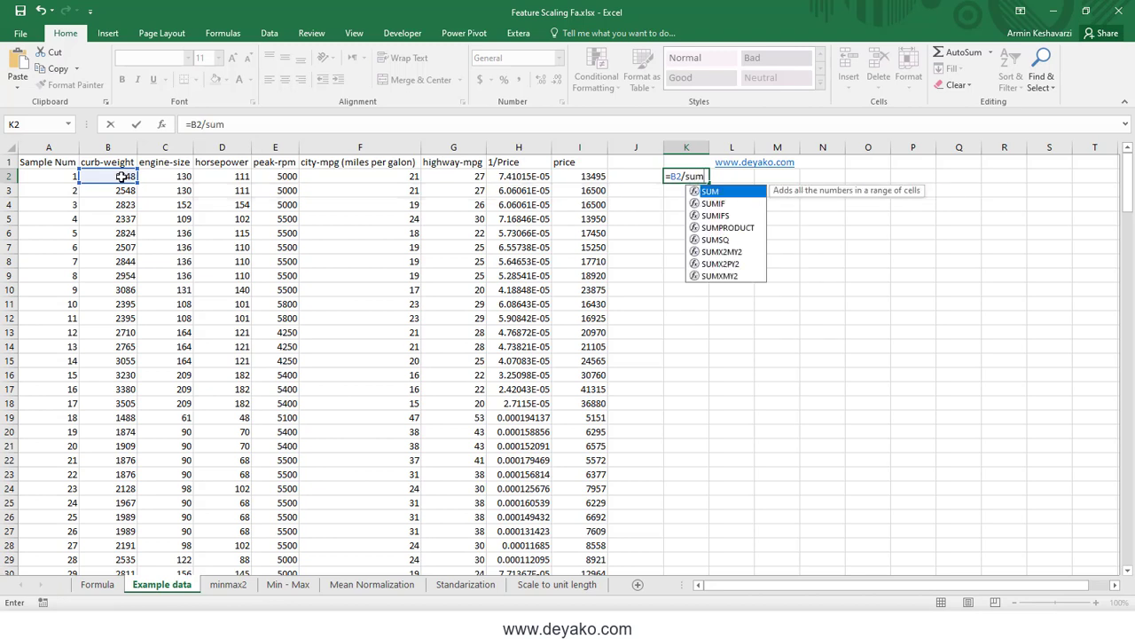
text((B:B)
click(89, 145)
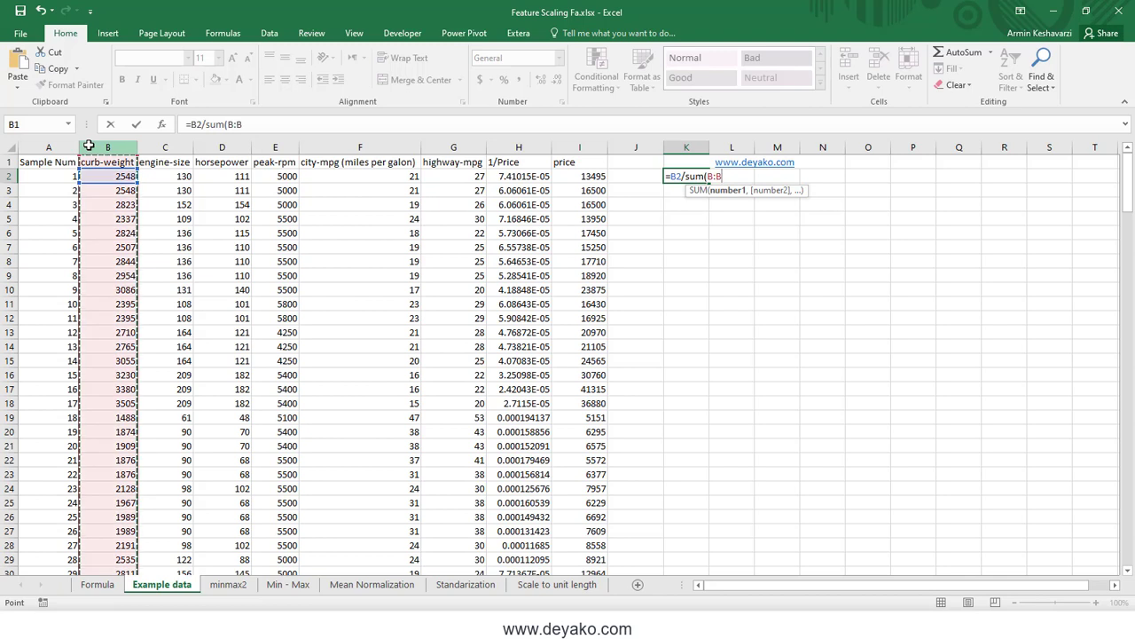
text())
key(Return)
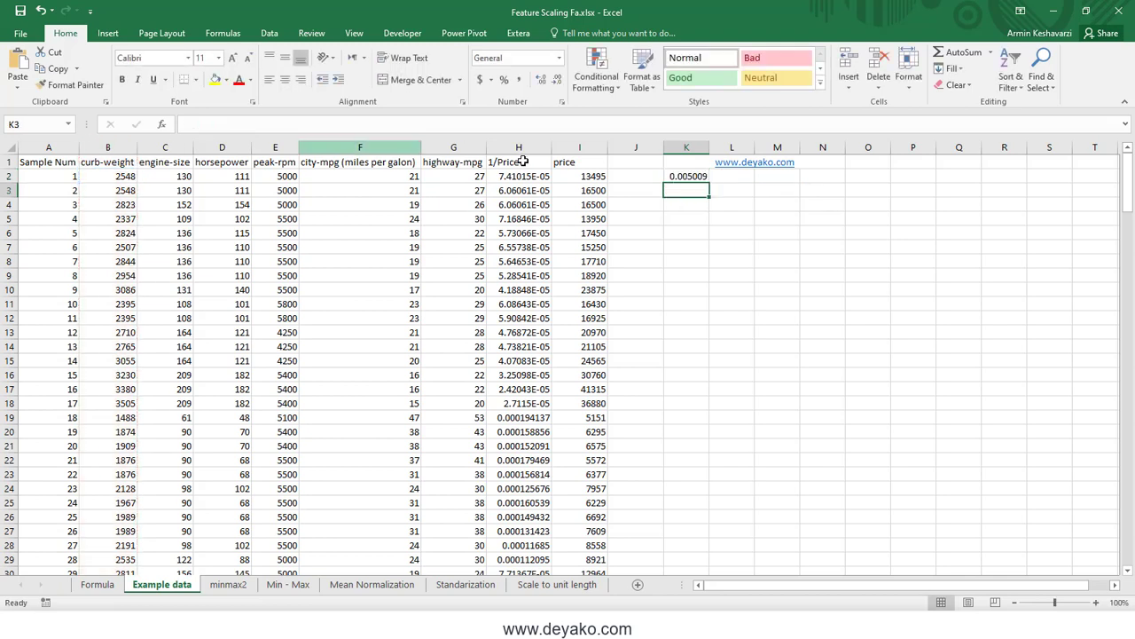
click(696, 178)
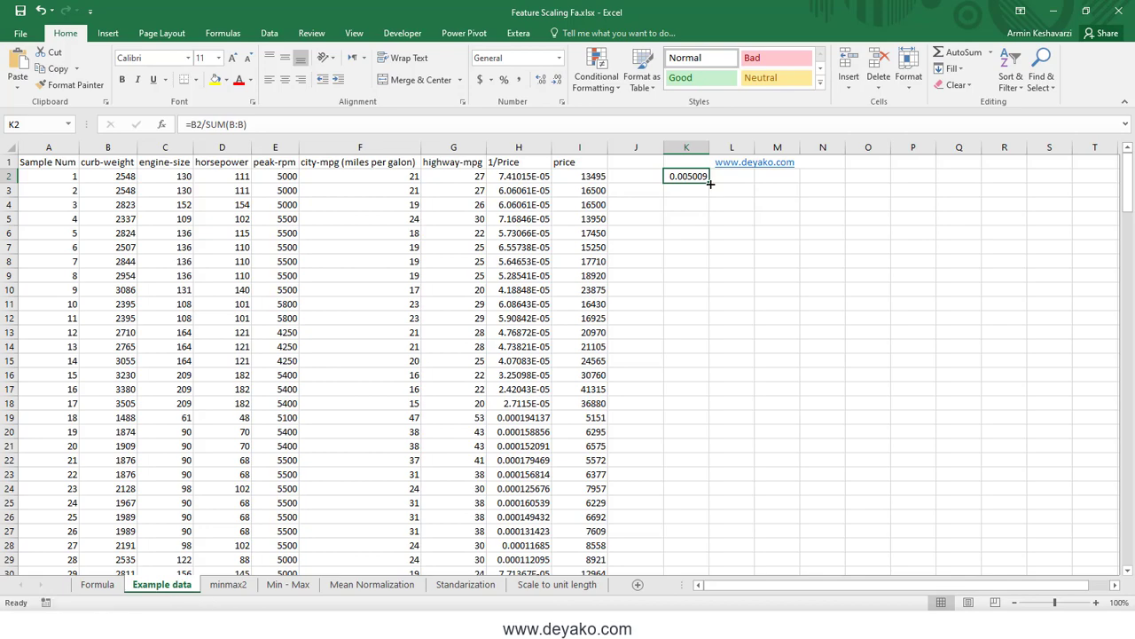
drag(709, 182, 684, 532)
scroll(731, 330, up, 15)
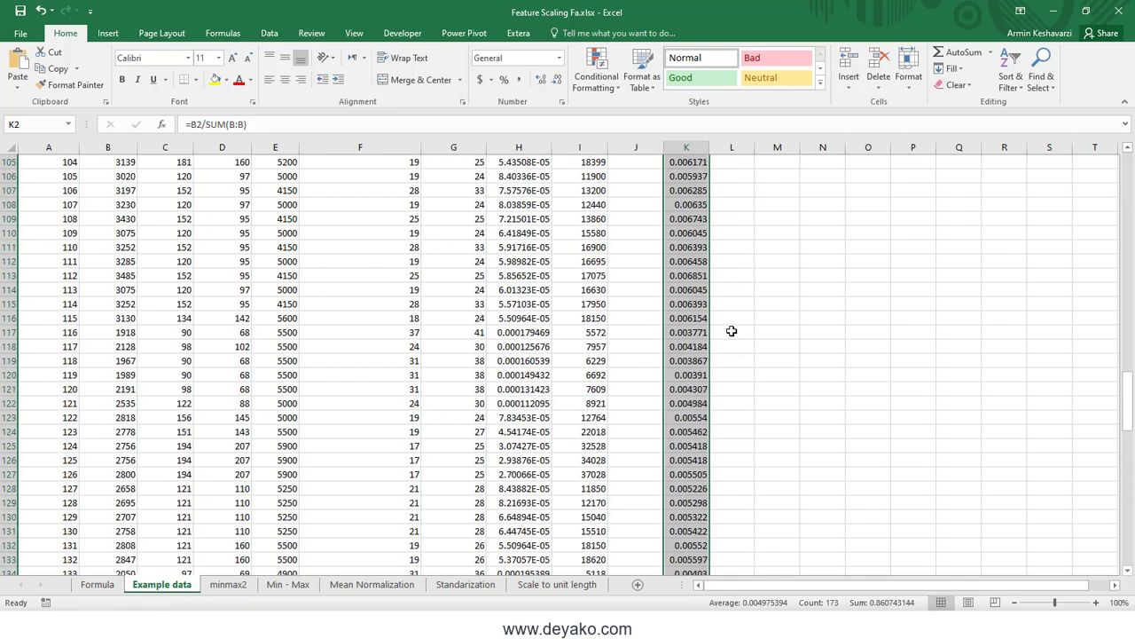
scroll(730, 330, up, 10)
scroll(730, 330, up, 8)
scroll(730, 329, up, 9)
scroll(724, 304, up, 8)
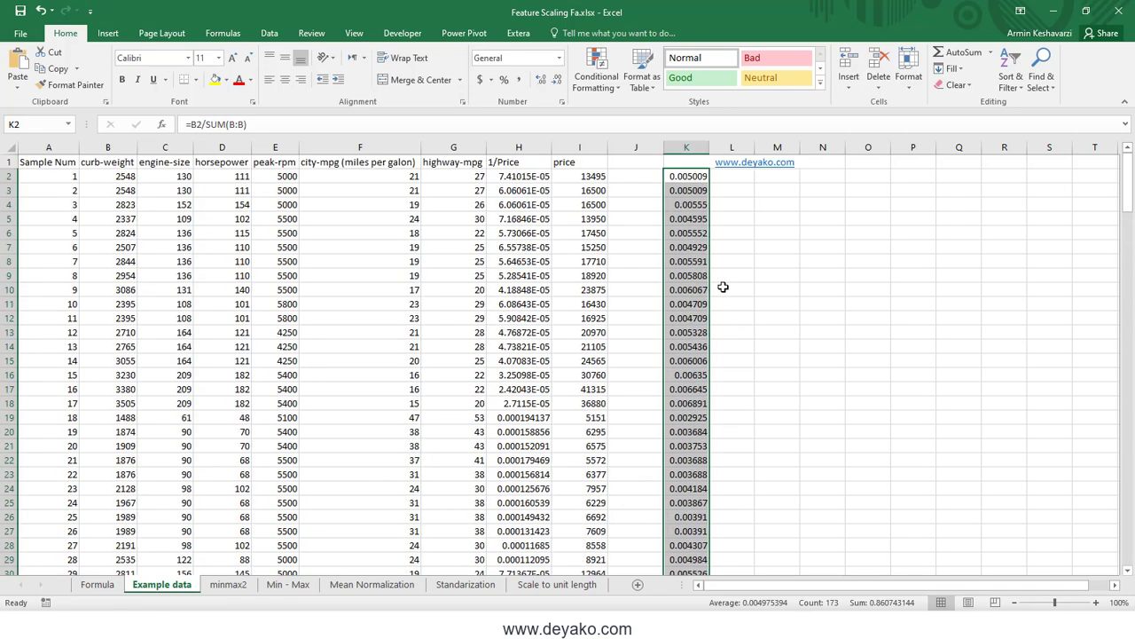
key(Delete)
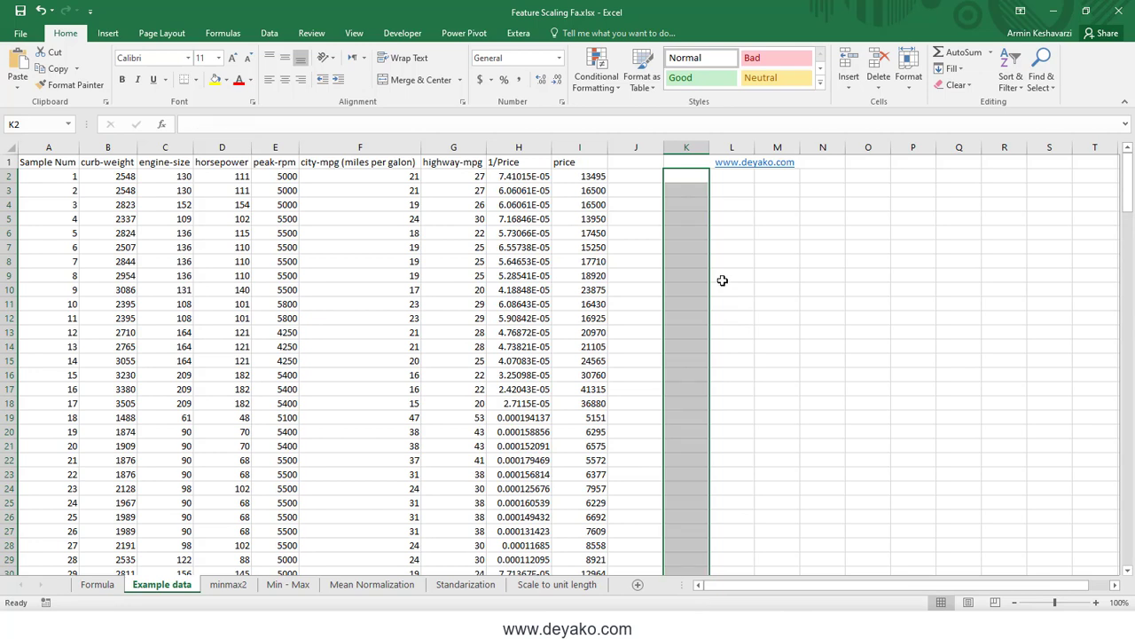
click(686, 173)
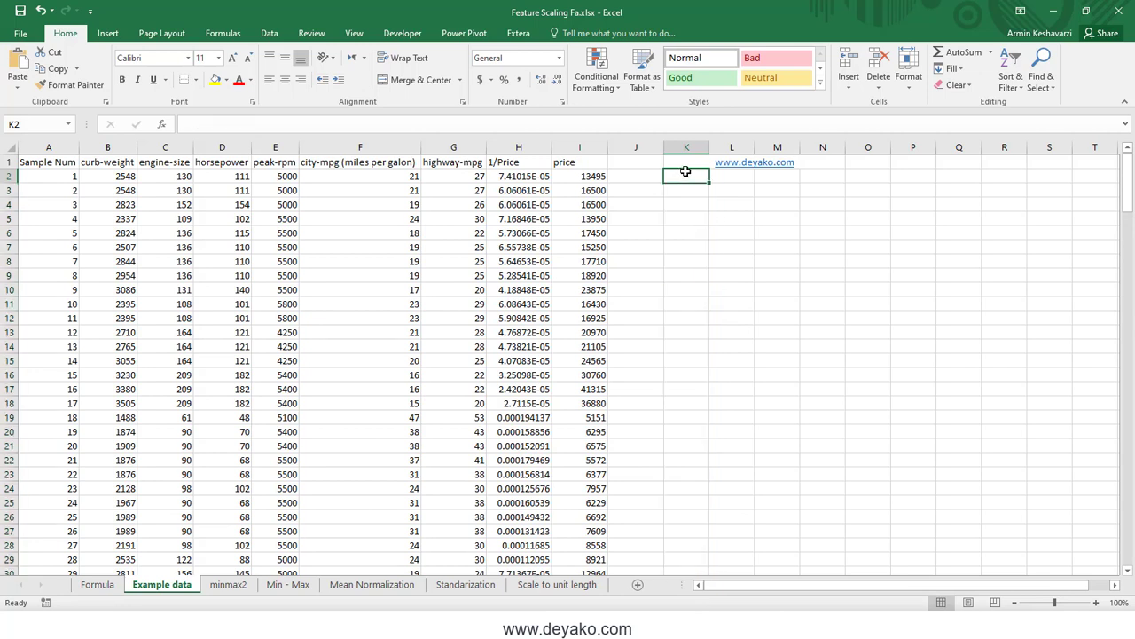
text(=)
click(116, 175)
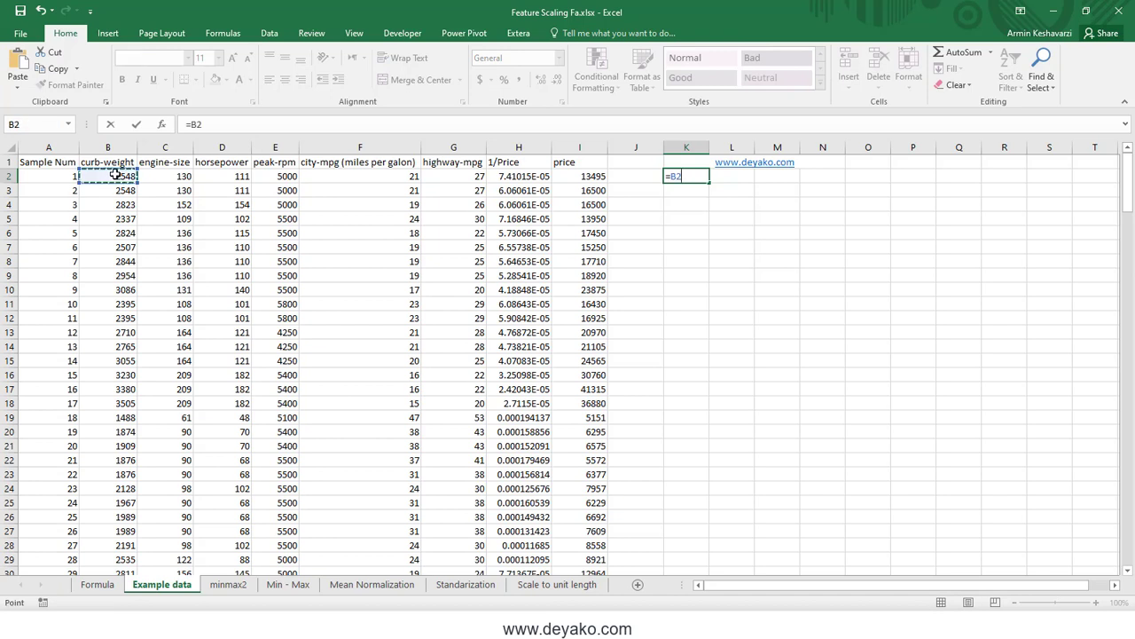
text(/)
text(sum)
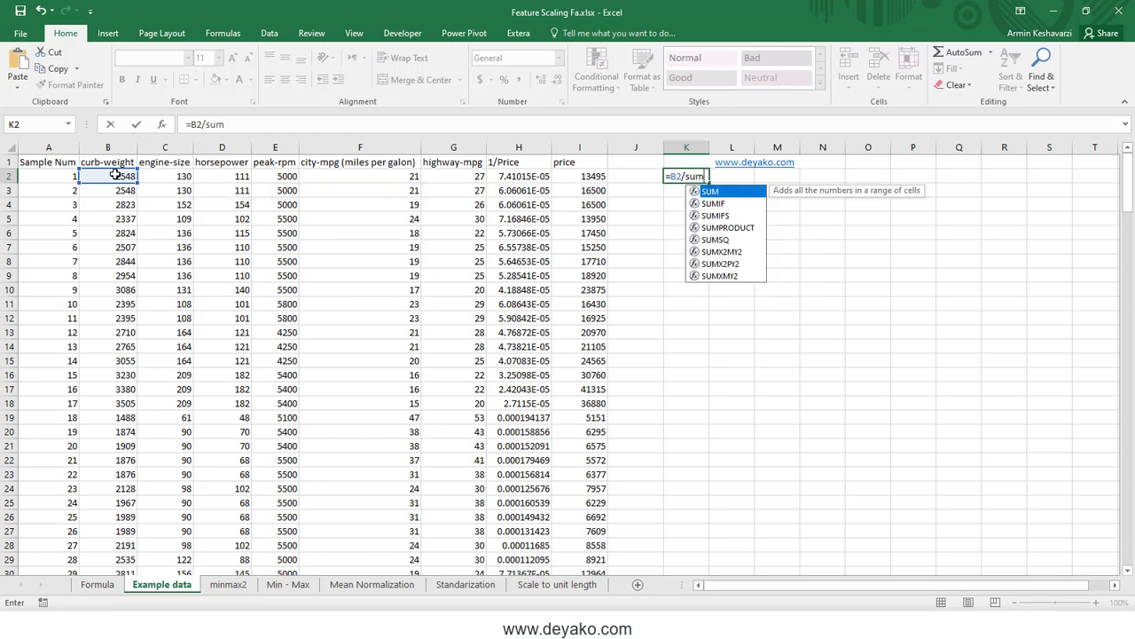
text(s)
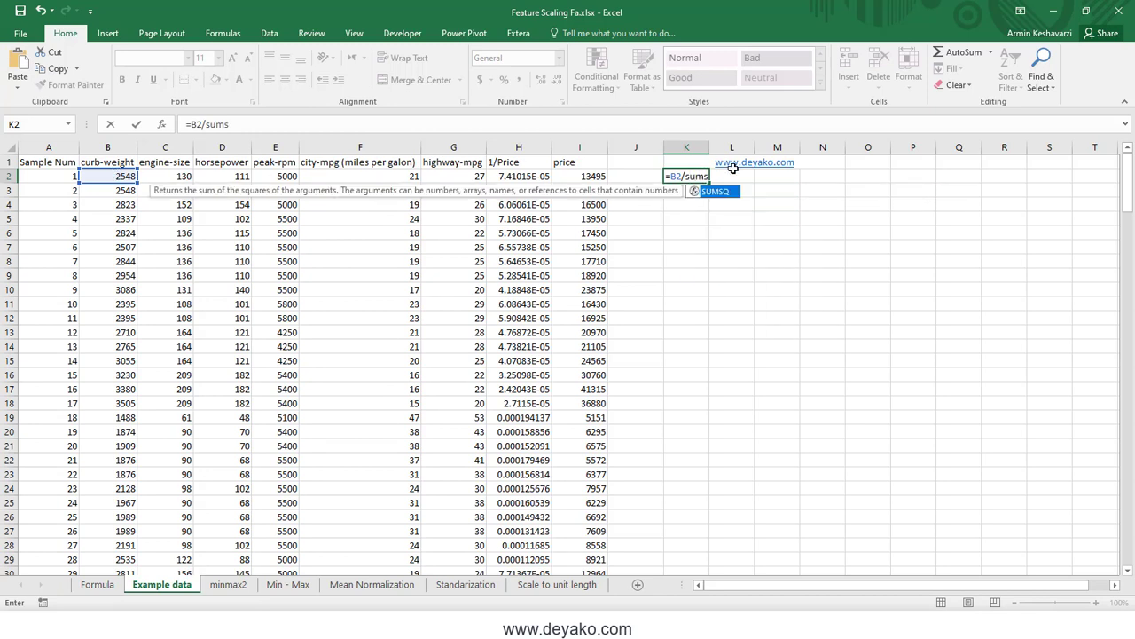
click(734, 196)
double_click(734, 196)
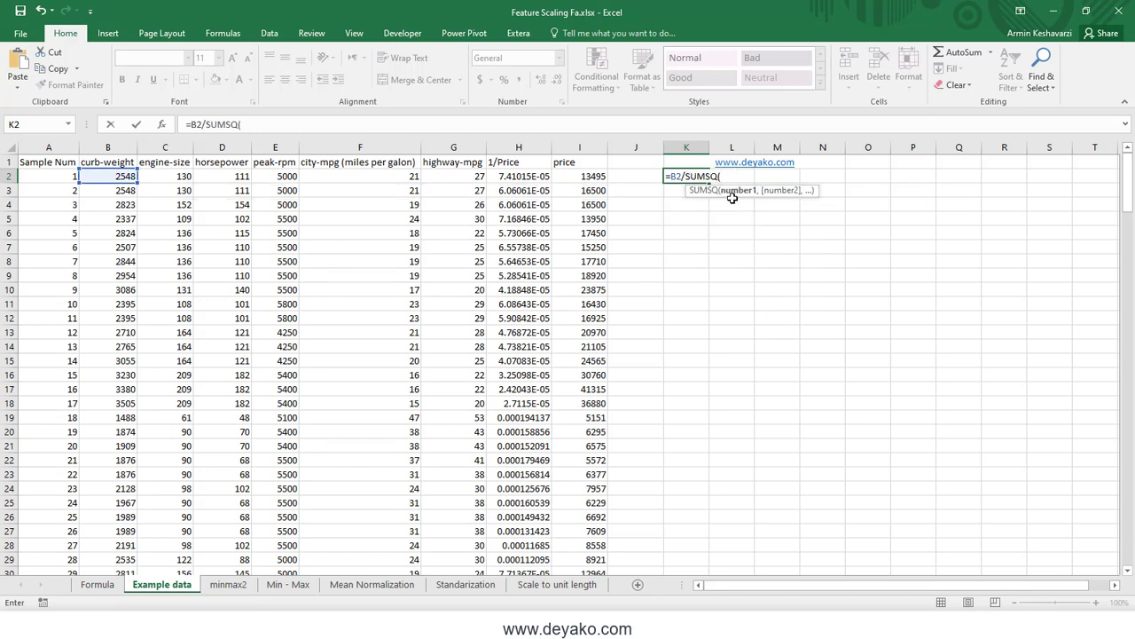
click(108, 148)
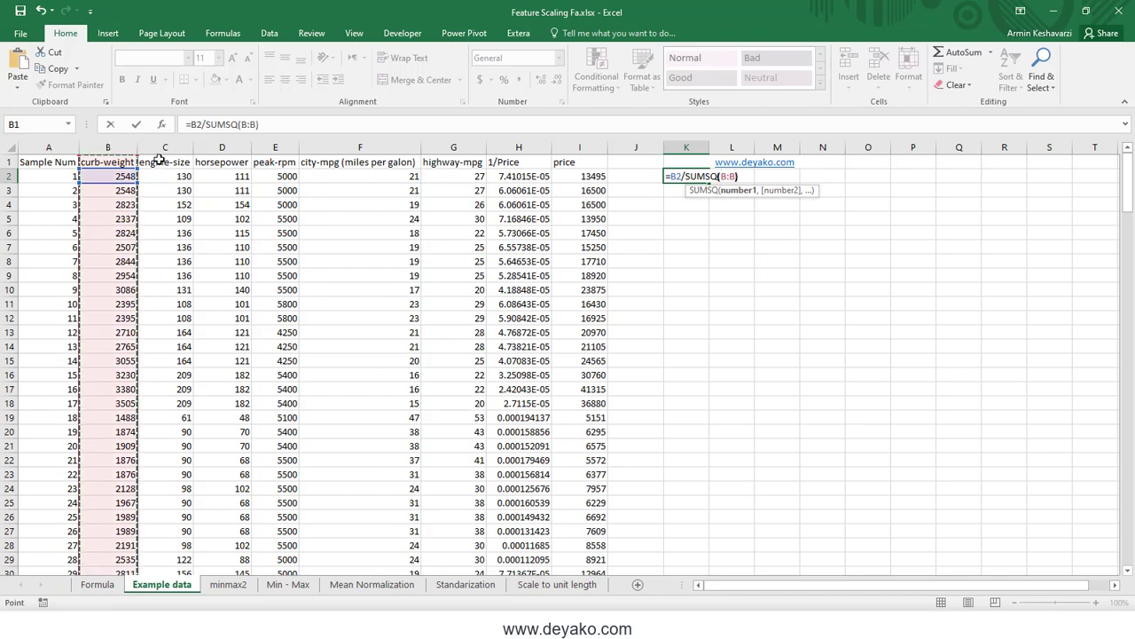
key(Return)
click(710, 178)
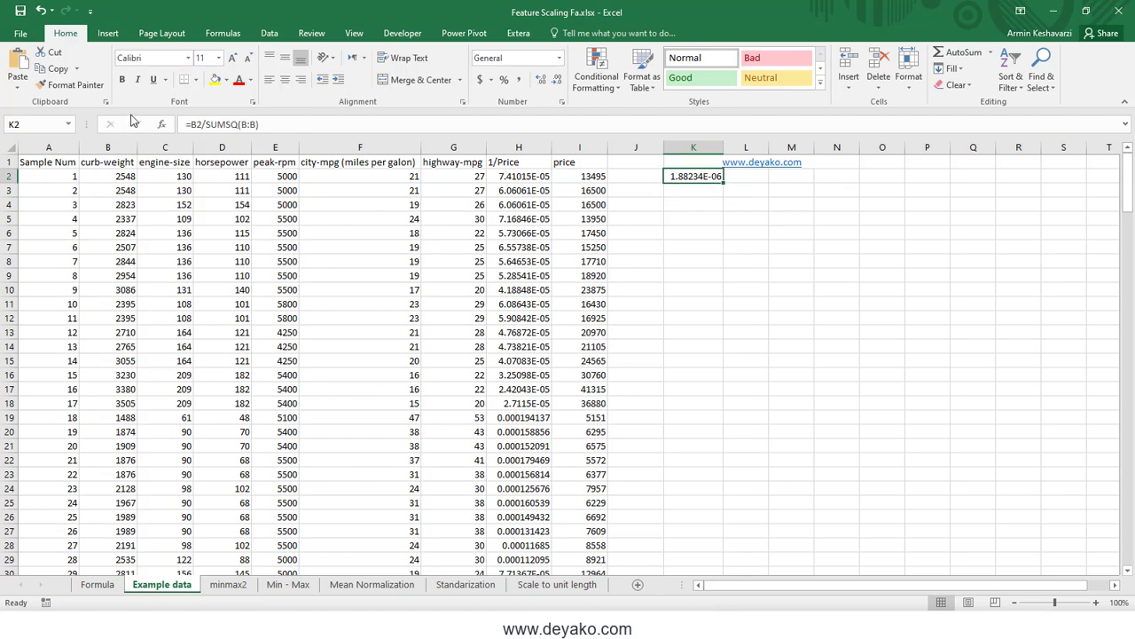
click(203, 124)
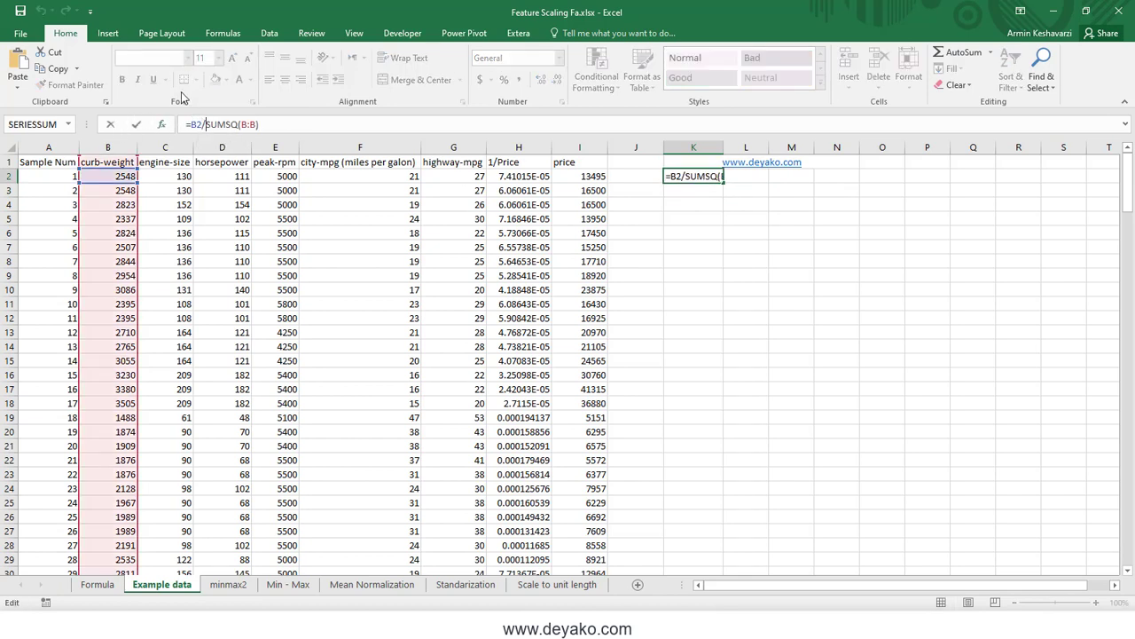
text(sqrt)
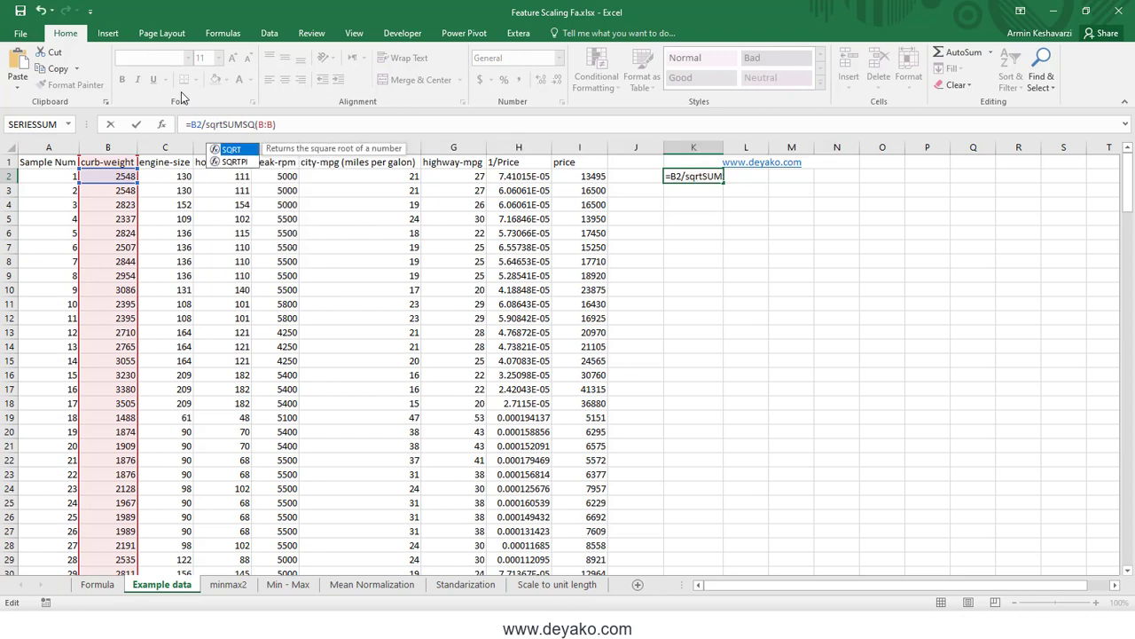
text(()
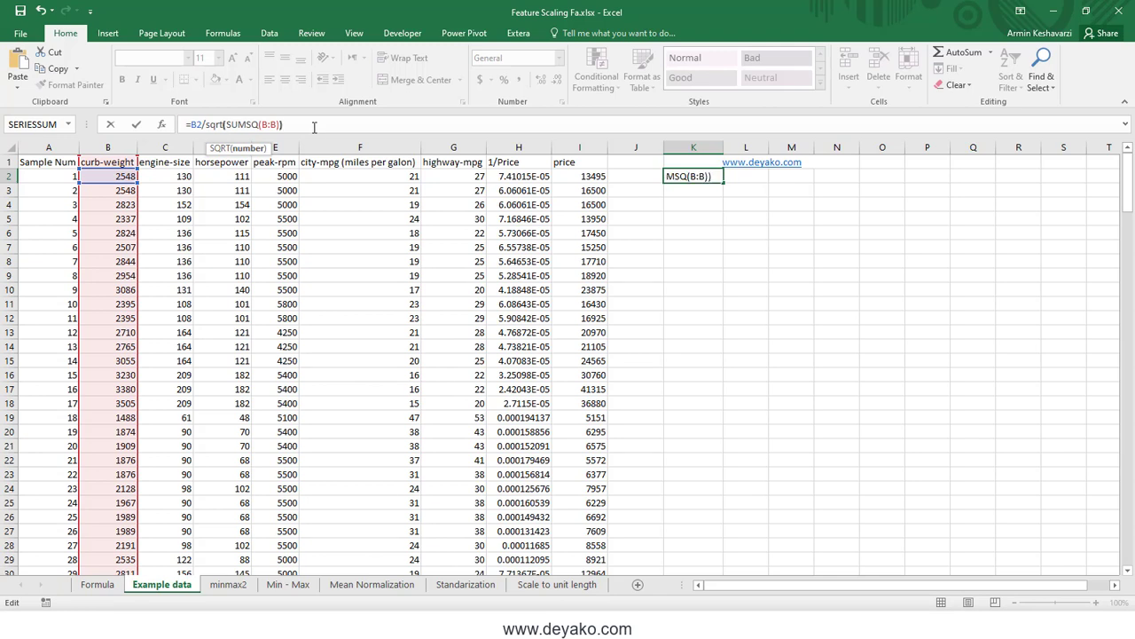
key(ctrl+Return)
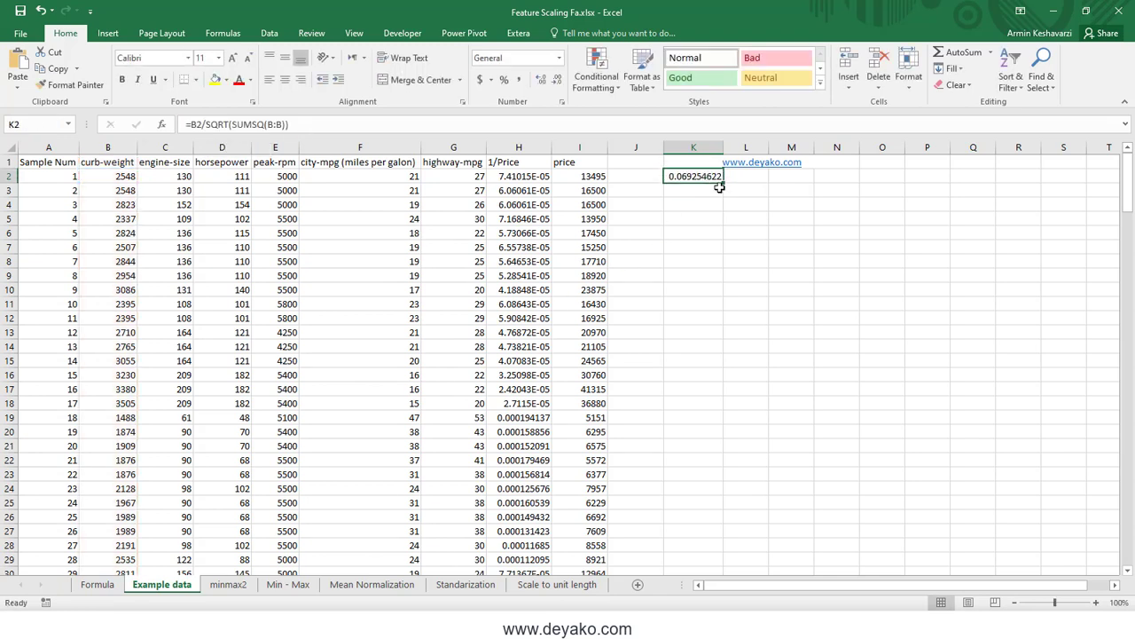
drag(719, 182, 721, 558)
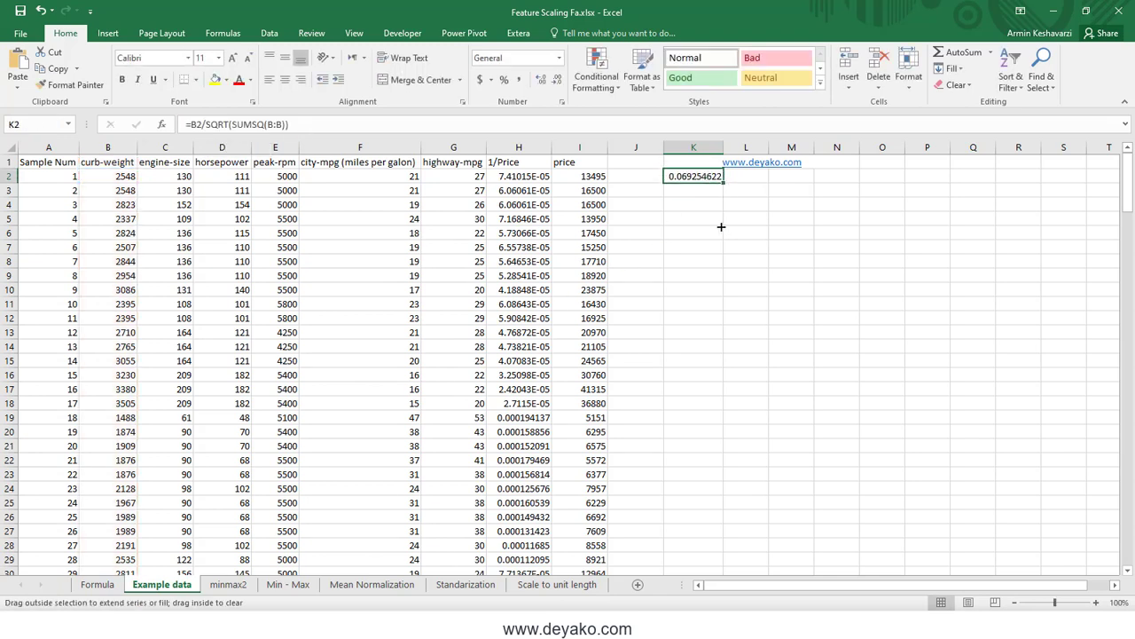
click(720, 177)
drag(723, 183, 887, 184)
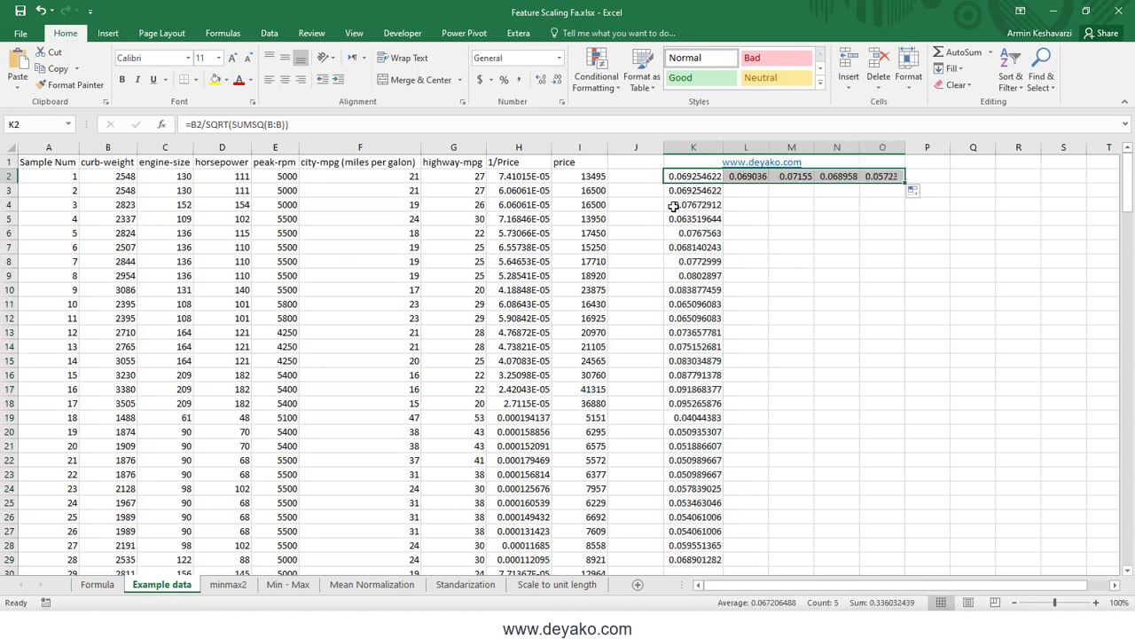
drag(692, 178, 862, 565)
key(Delete)
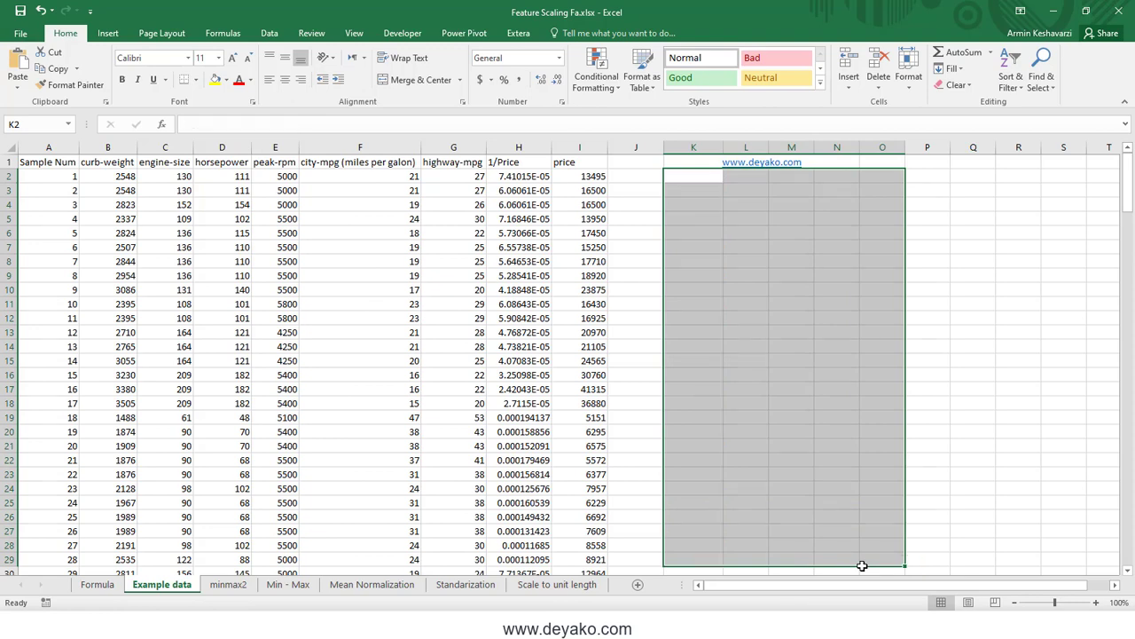
On the Scale to unit length sheet, set L in B1 to 3 and inspect the powered column D values
click(559, 584)
click(102, 160)
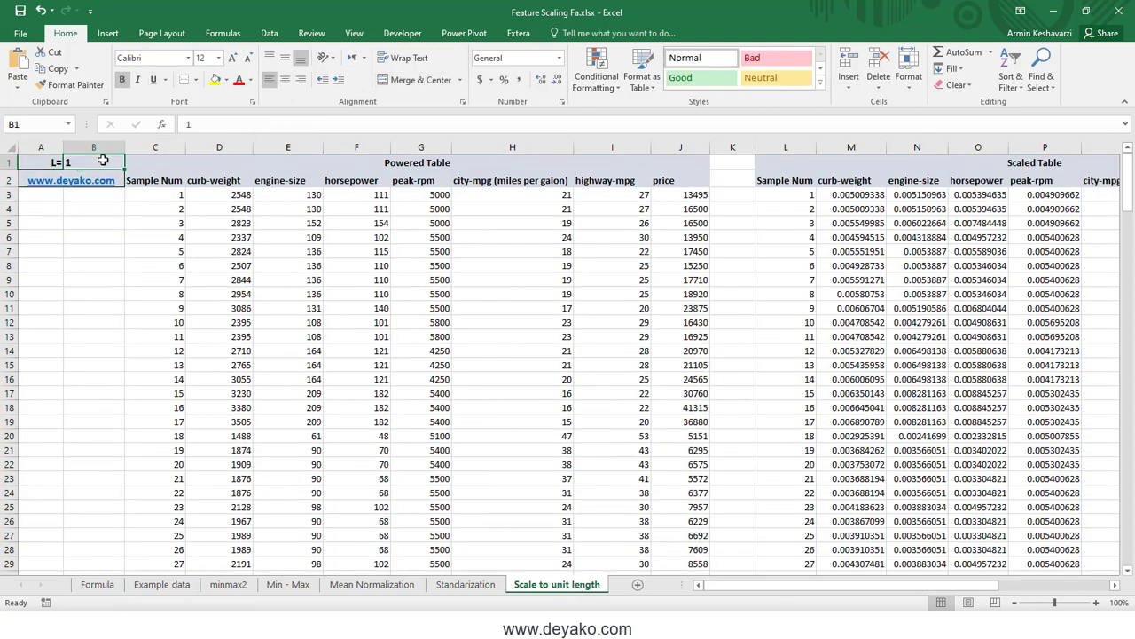
text(3)
key(Return)
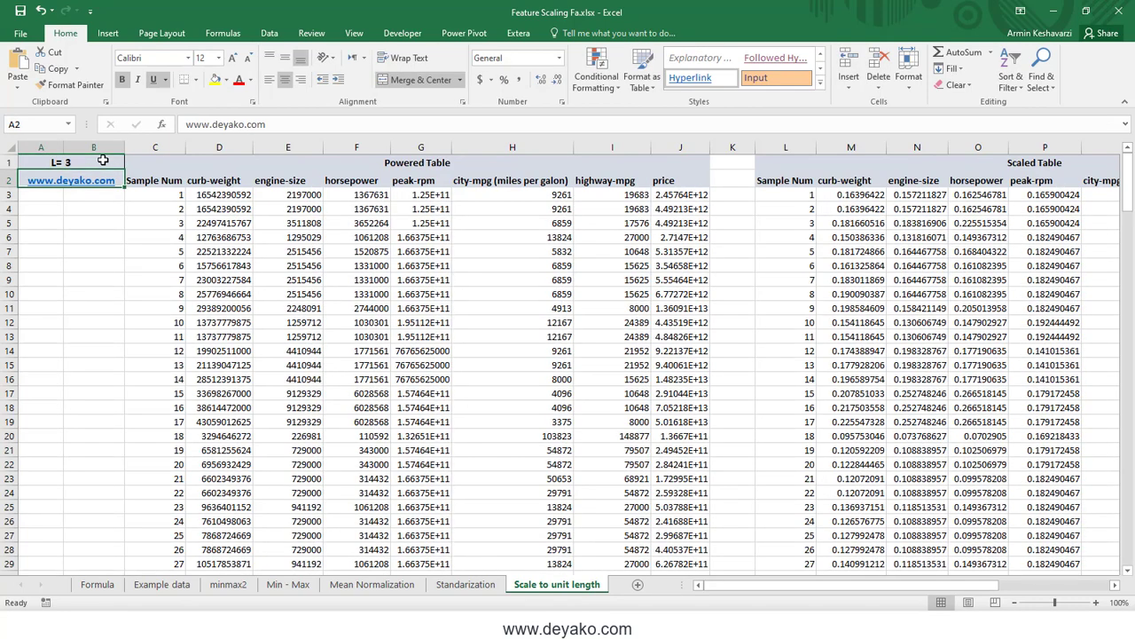
click(215, 192)
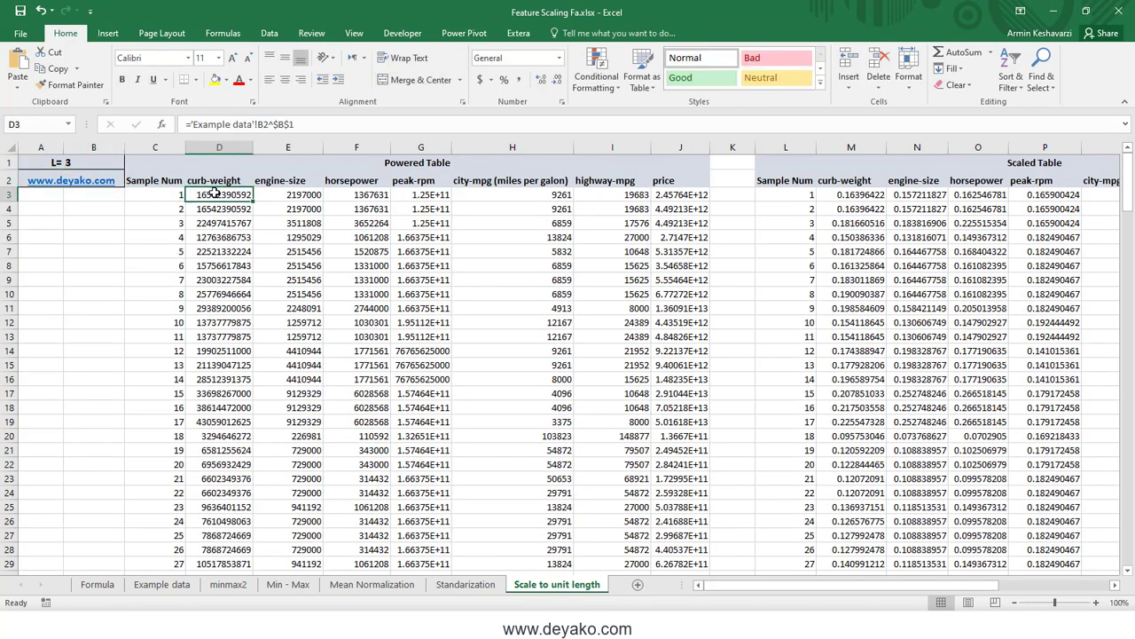
key(F2)
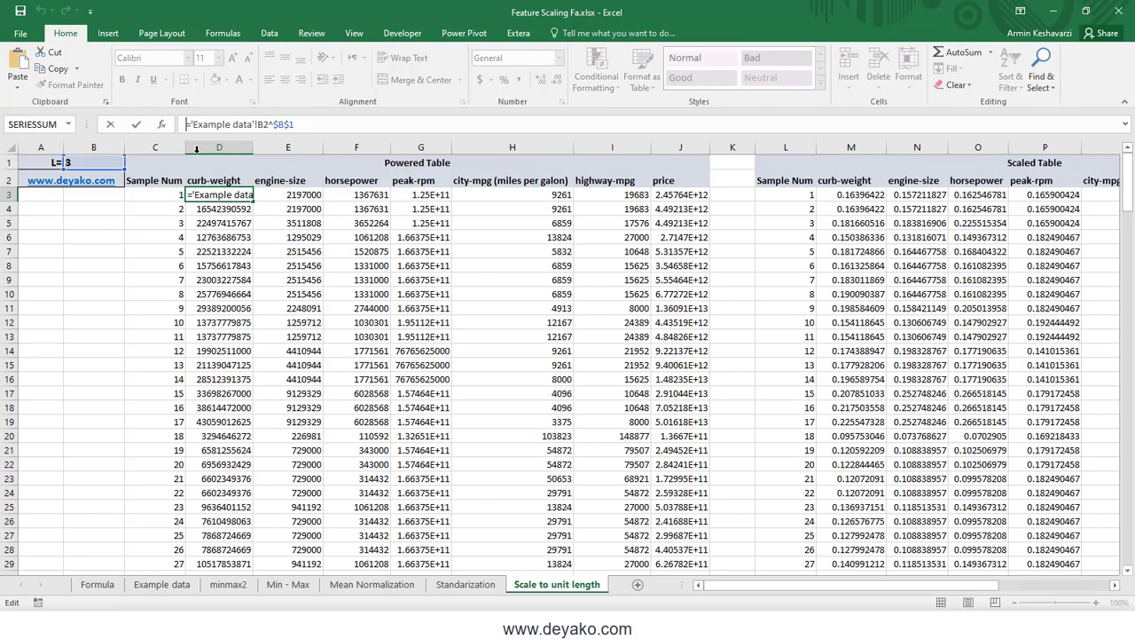
key(Return)
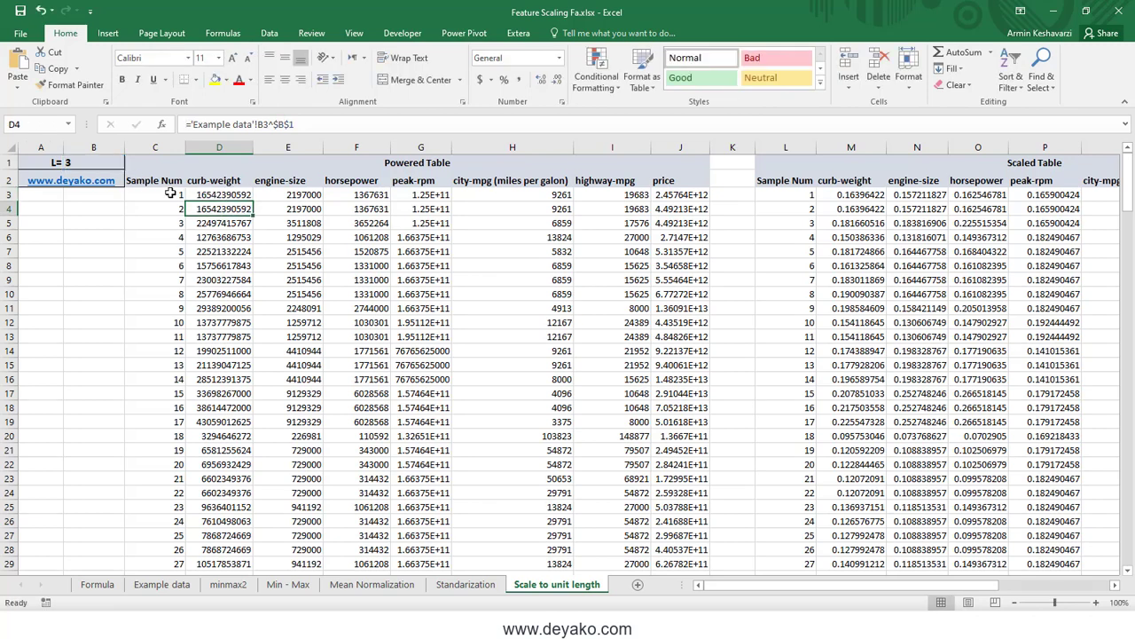
key(Down)
key(Down)
key(Down)
key(Down)
key(Down)
key(Down)
key(Down)
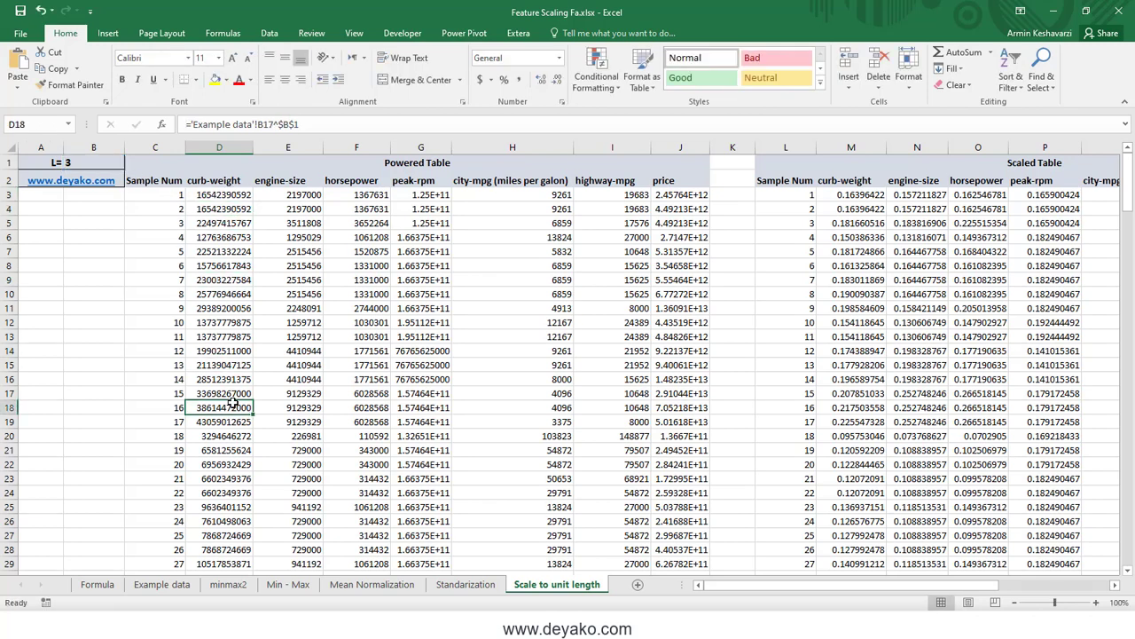
click(856, 195)
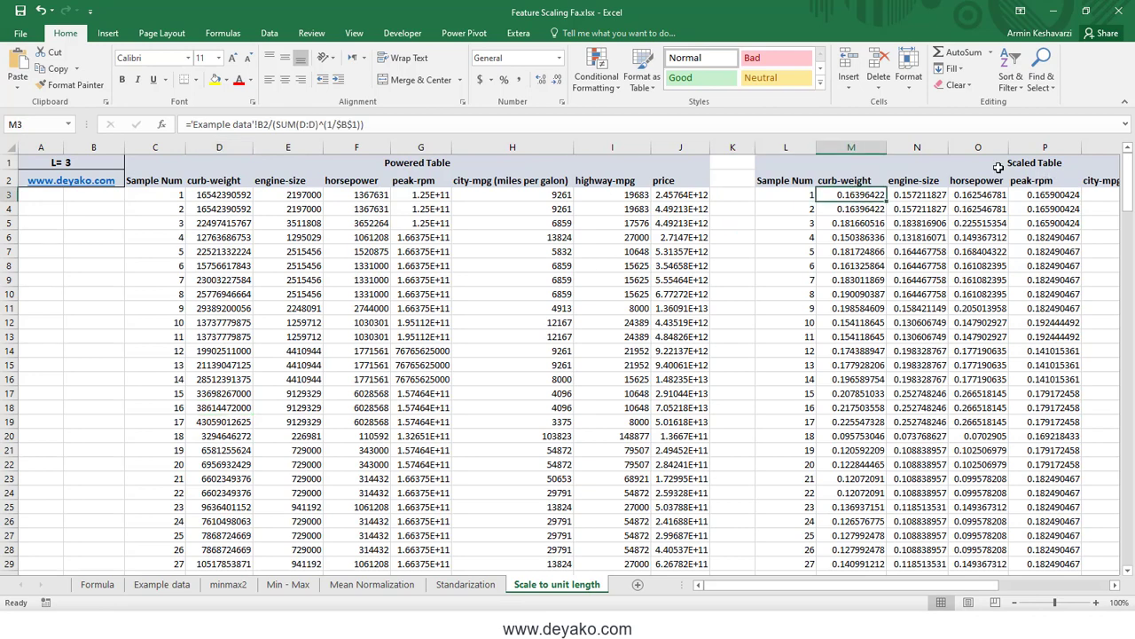
Wrap 1/$B$1 in parentheses in M3's formula, giving 0.16396422, and fill it across to R3
click(258, 124)
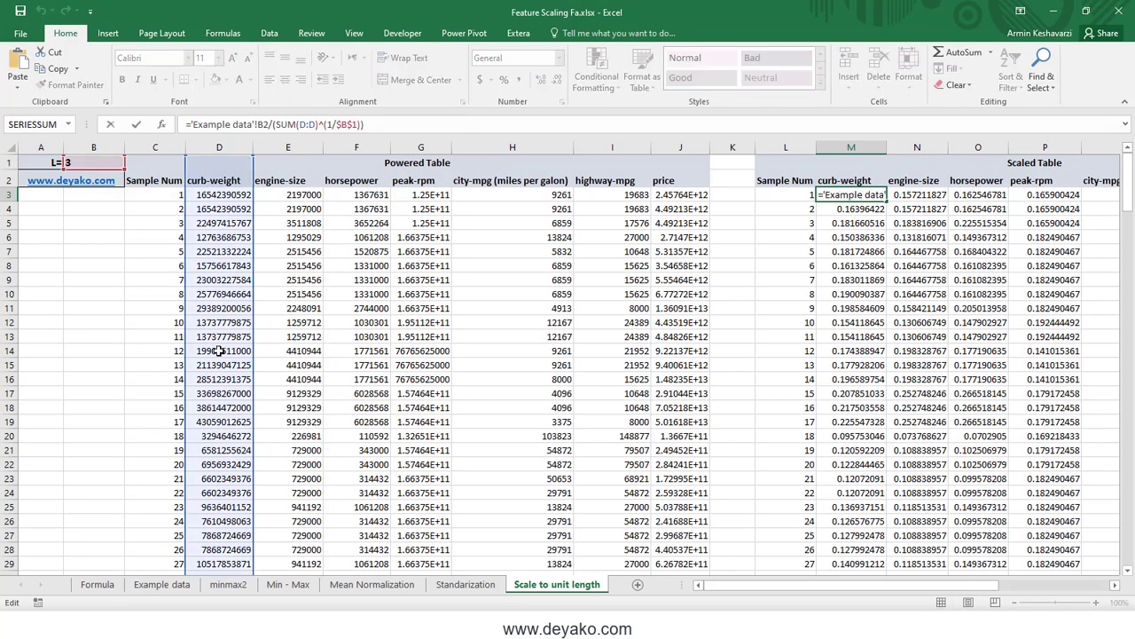
click(164, 592)
drag(276, 124, 325, 125)
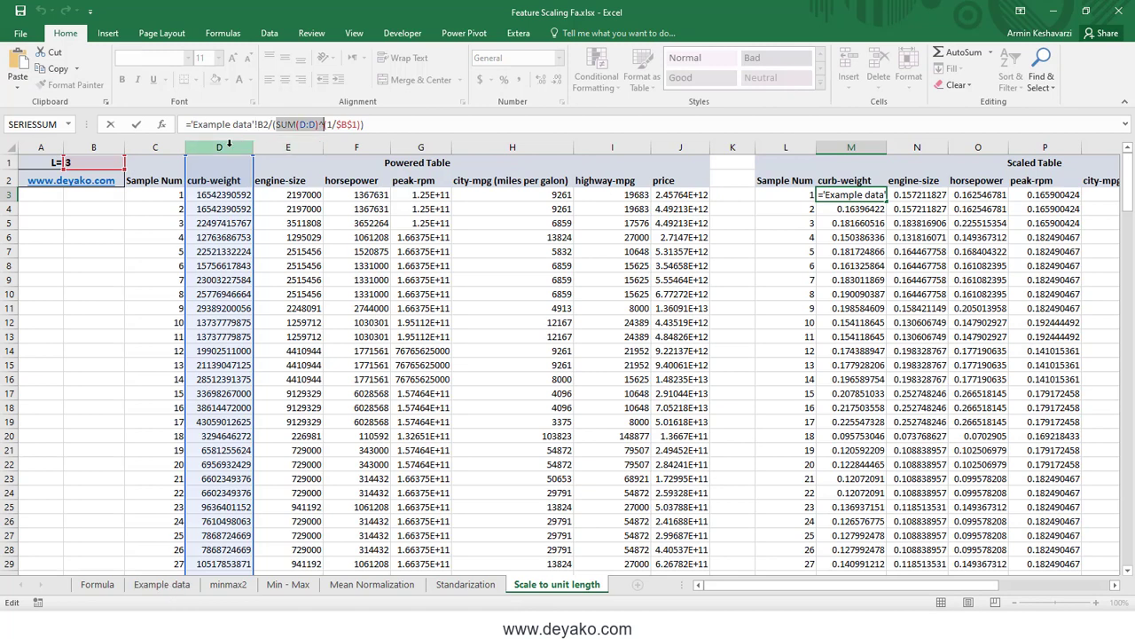
click(325, 125)
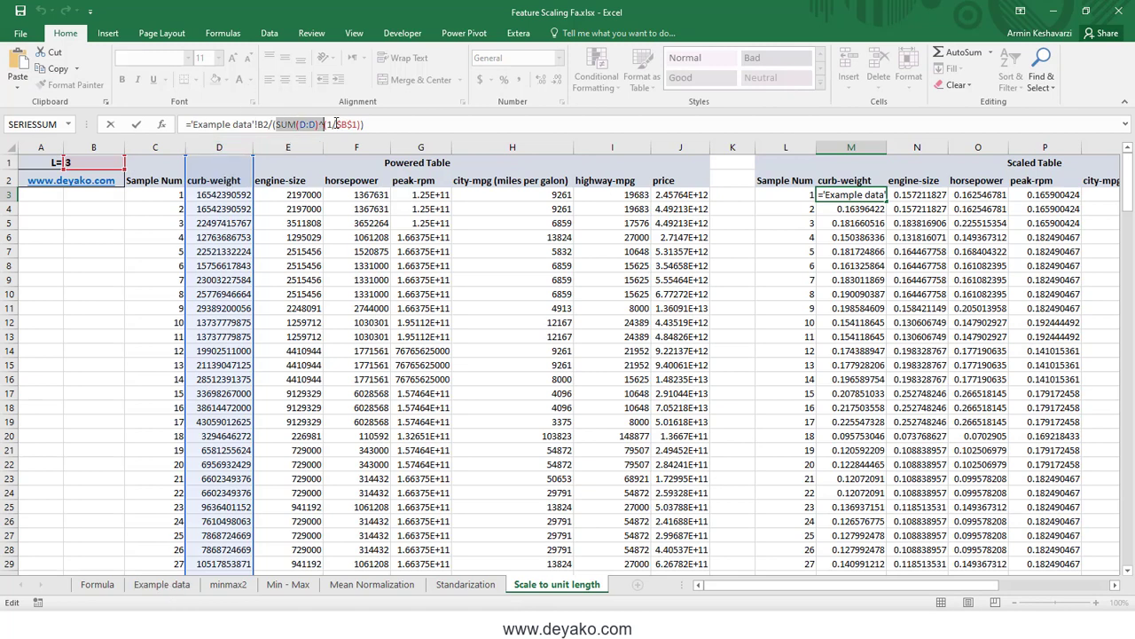
text(()
drag(327, 124, 356, 125)
text())
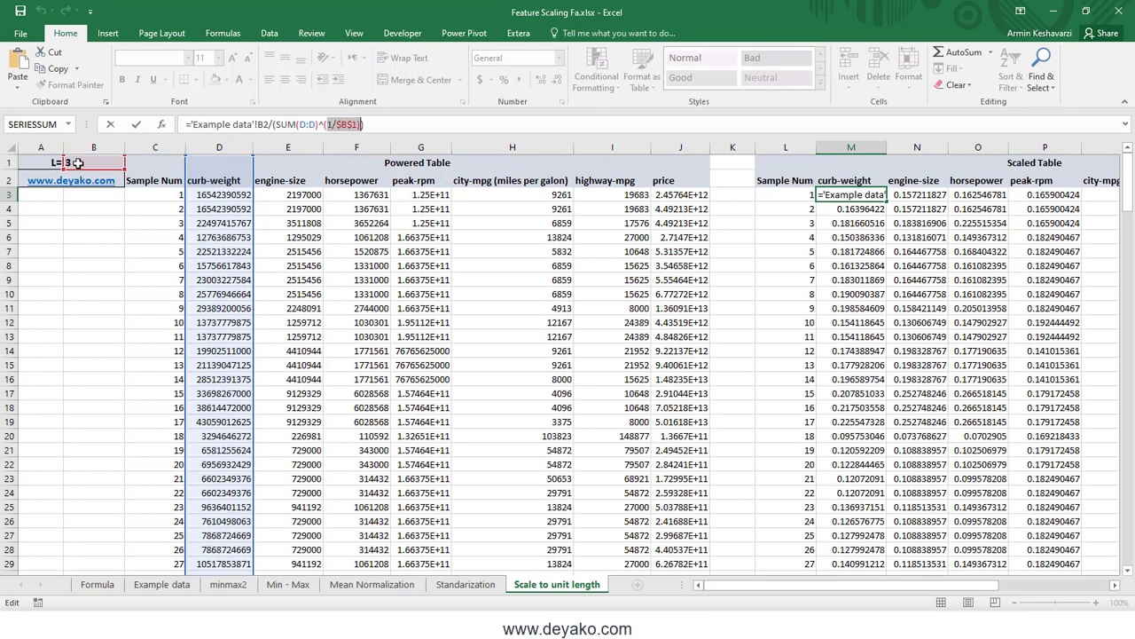
key(Return)
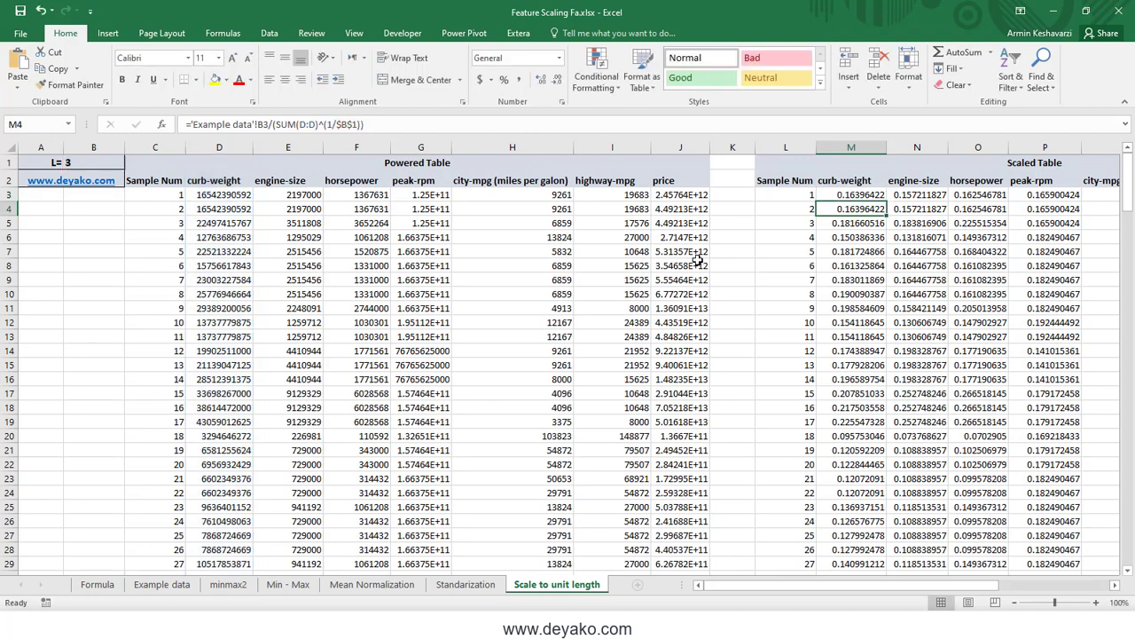
click(863, 194)
drag(886, 201, 523, 197)
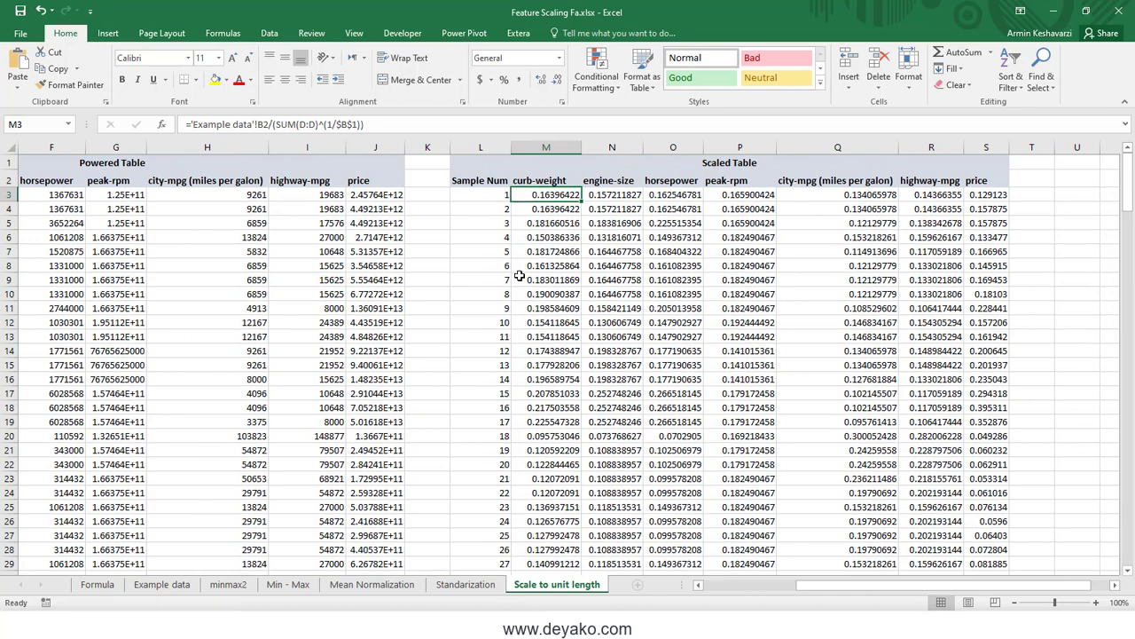
Review the min-max, mean normalization, standardization and unit-length formulas in B3–B6 on the Formula sheet
click(99, 585)
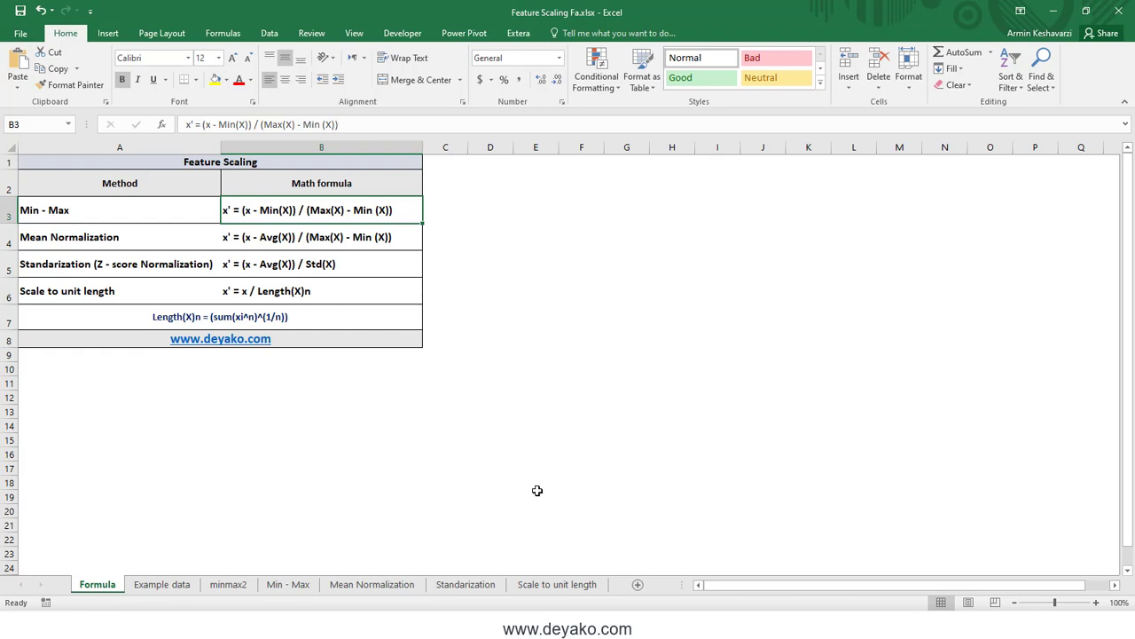
drag(86, 297, 294, 300)
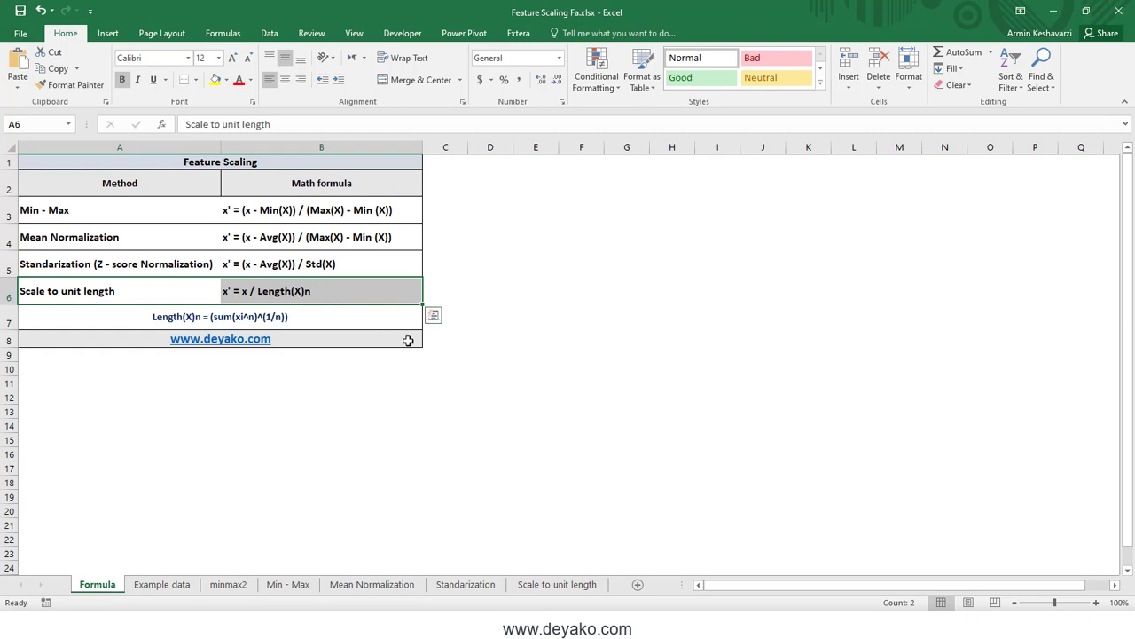
drag(165, 263, 320, 264)
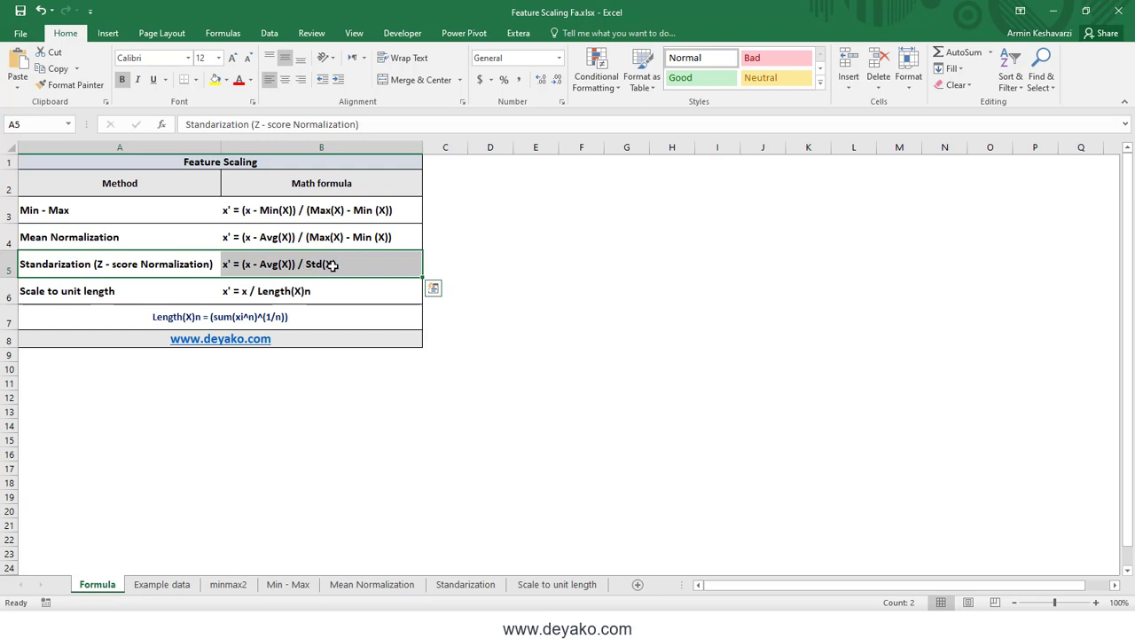
click(331, 265)
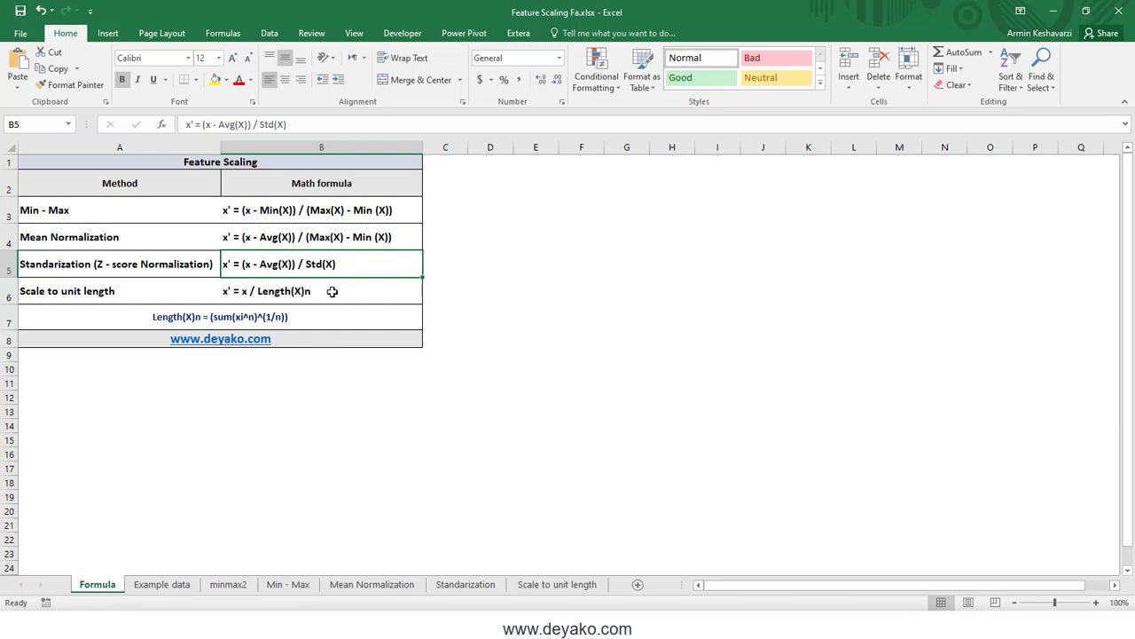
click(332, 291)
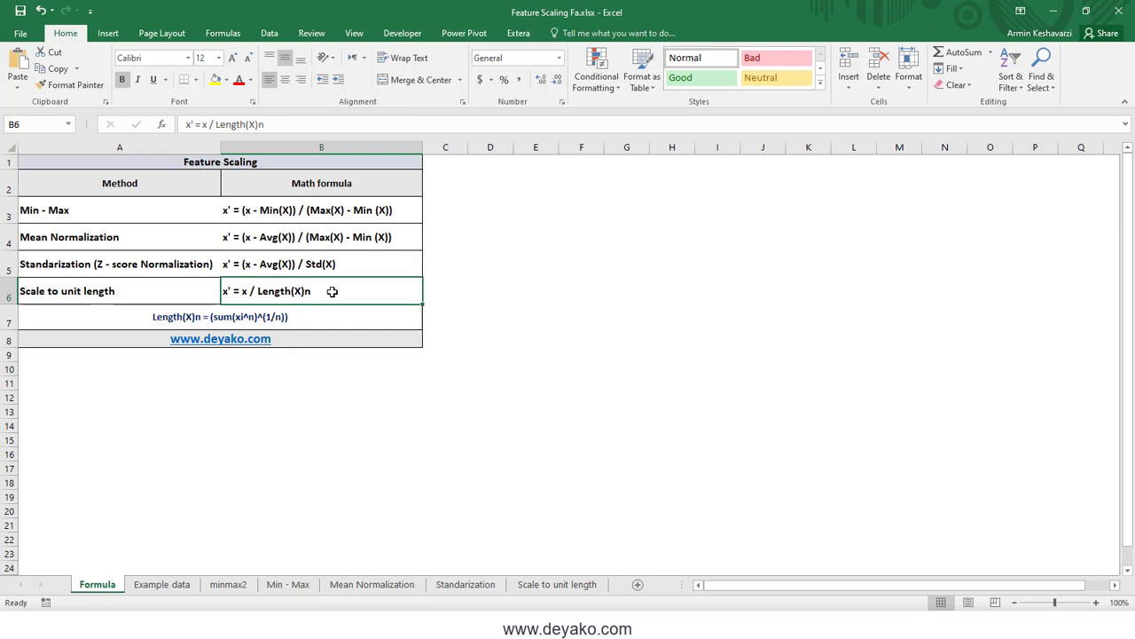
click(332, 264)
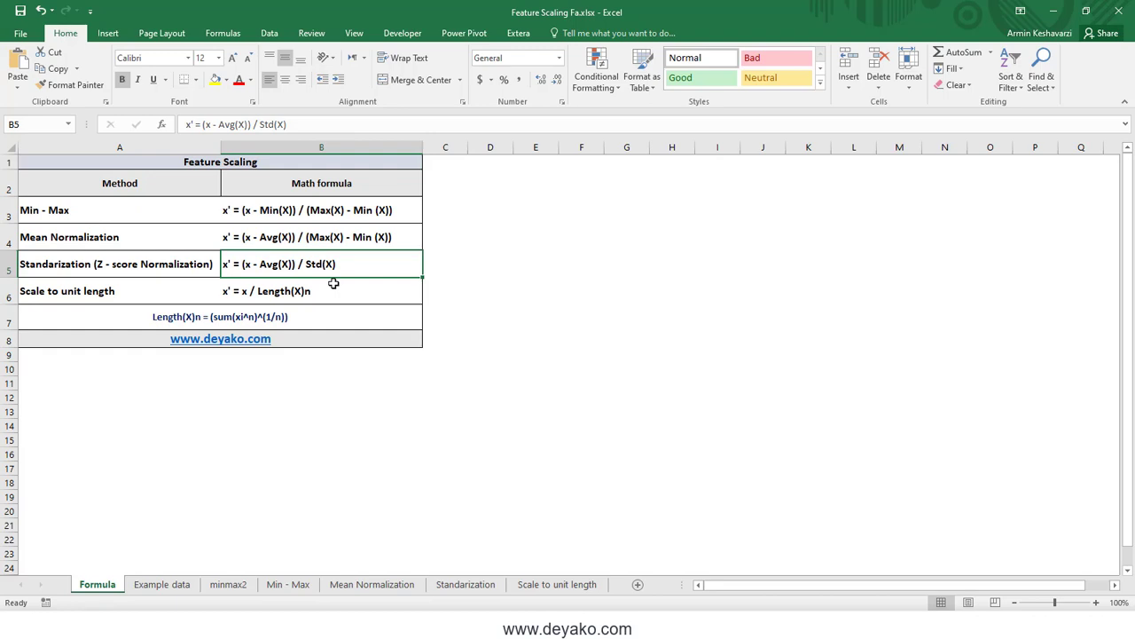
click(334, 291)
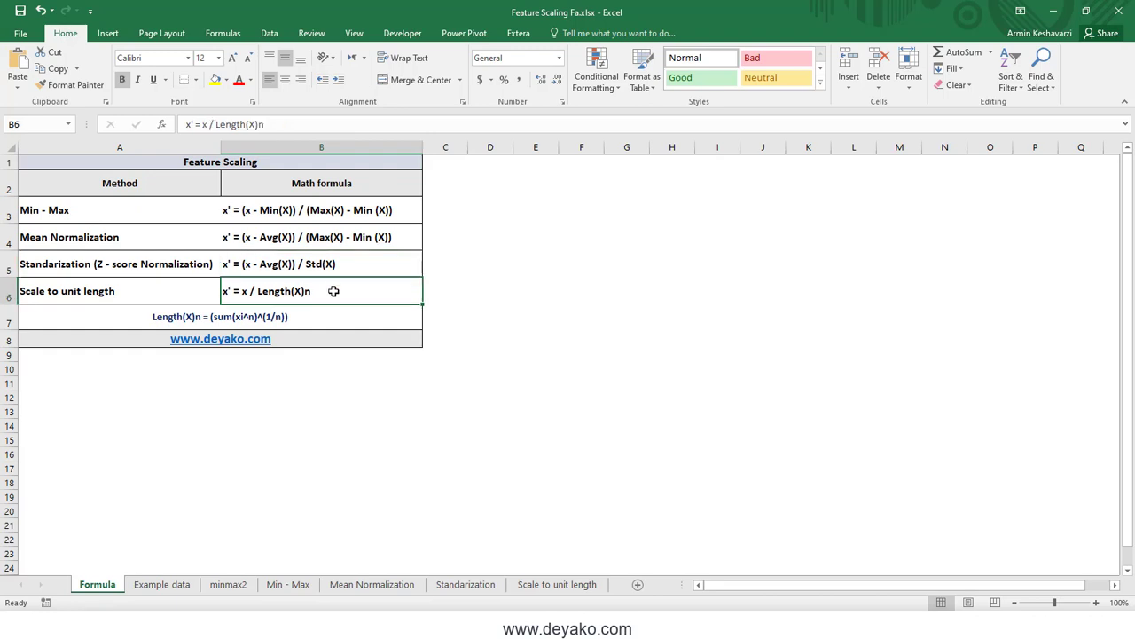
click(335, 237)
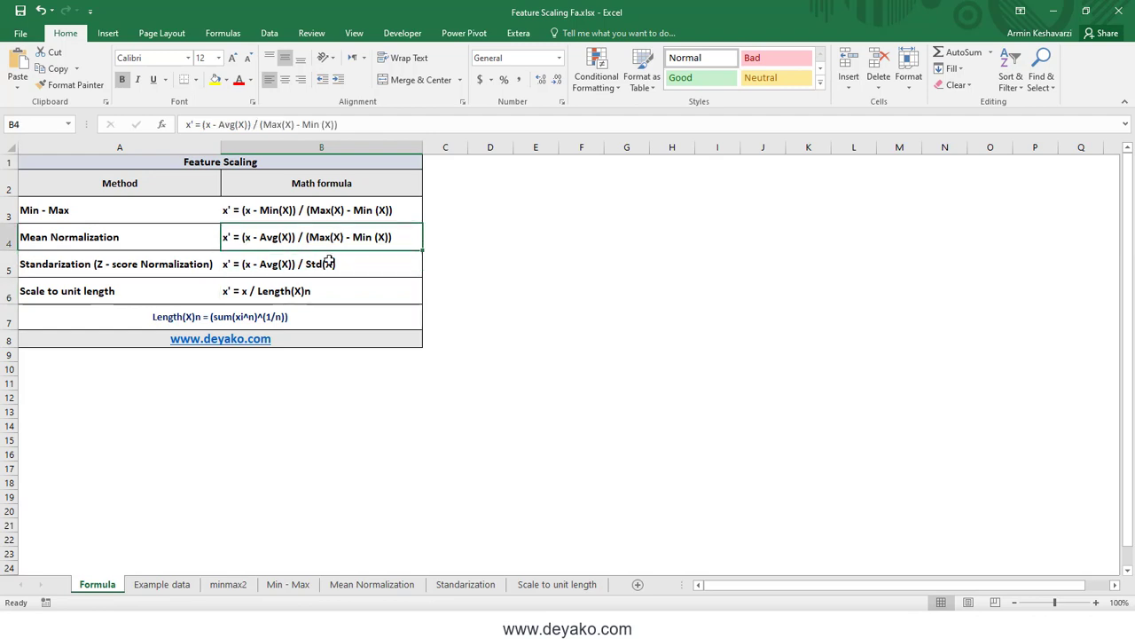
click(351, 203)
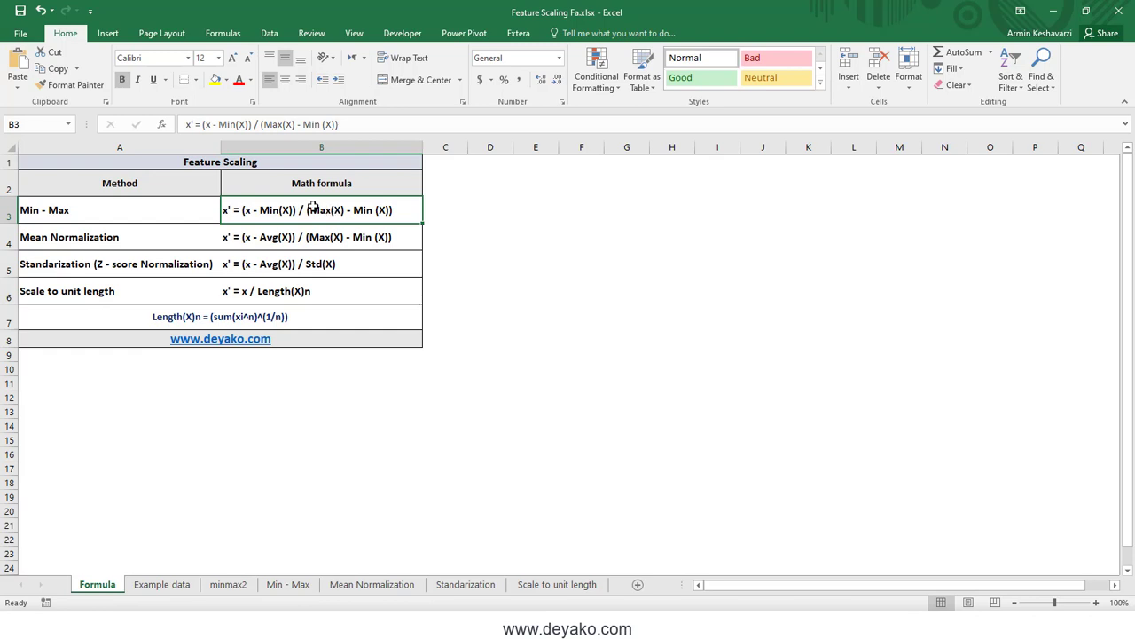
drag(176, 203, 277, 211)
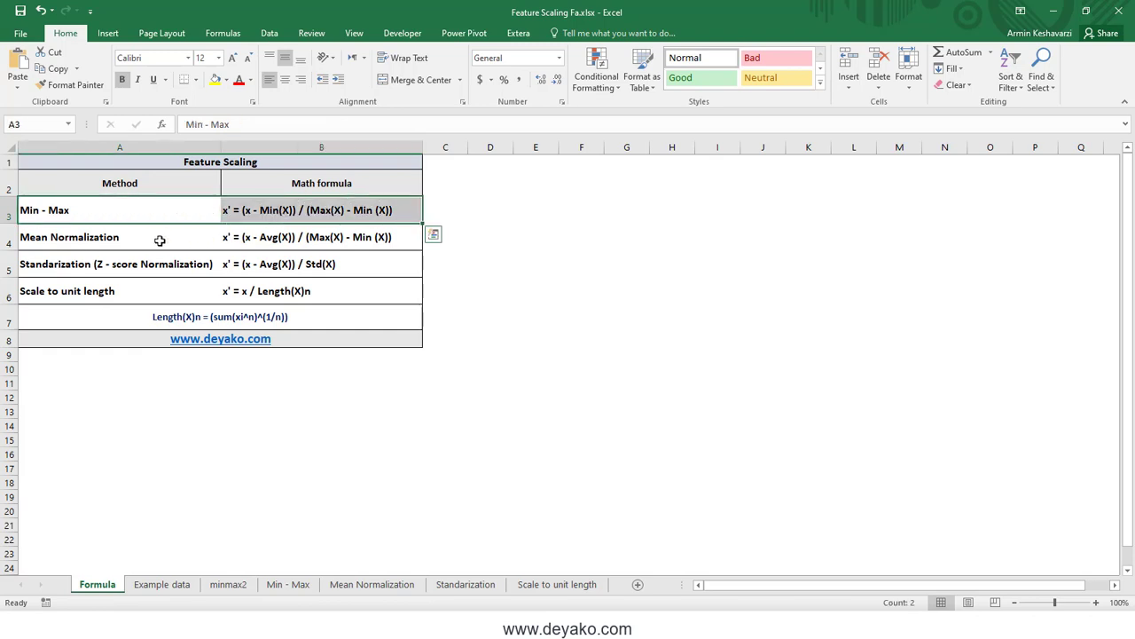
drag(160, 239, 275, 239)
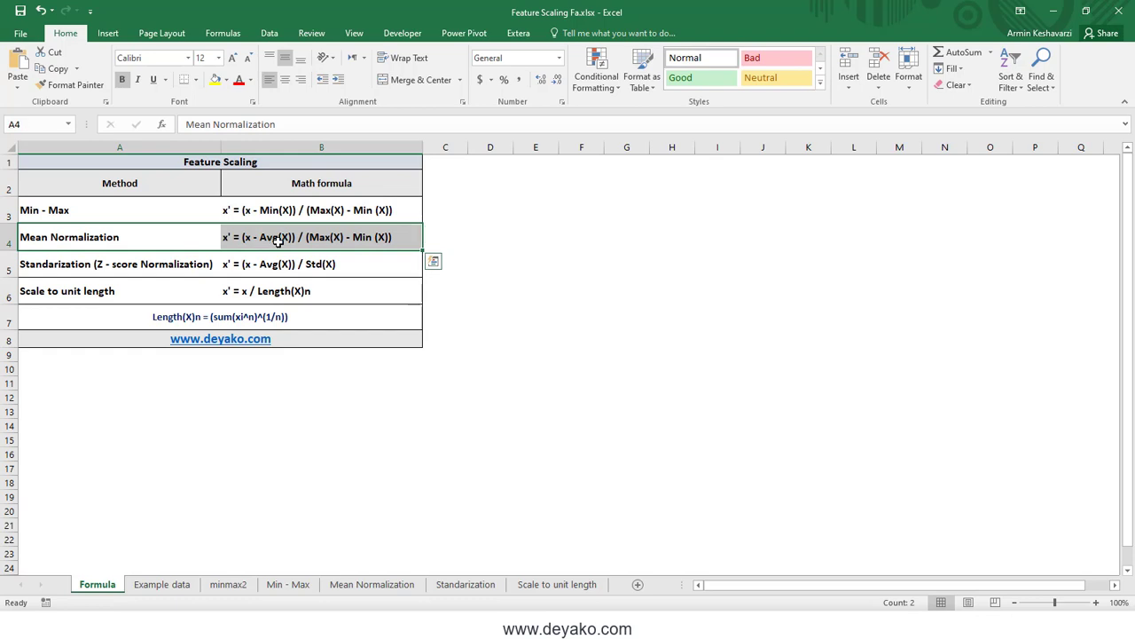
drag(139, 290, 240, 291)
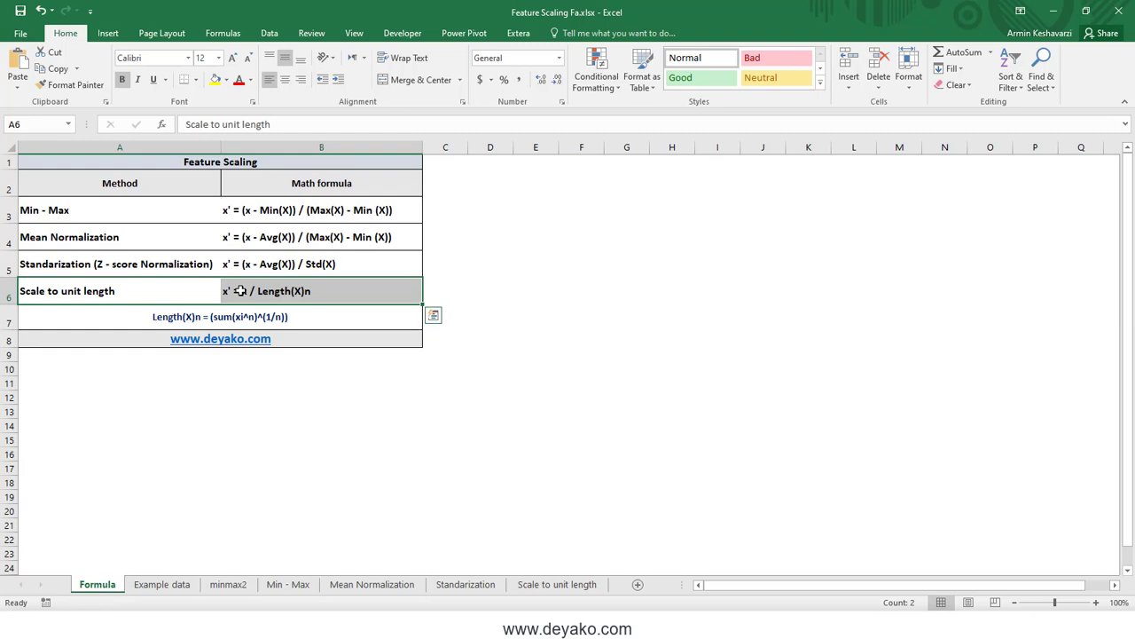
drag(116, 263, 236, 264)
drag(133, 291, 238, 291)
drag(164, 270, 240, 261)
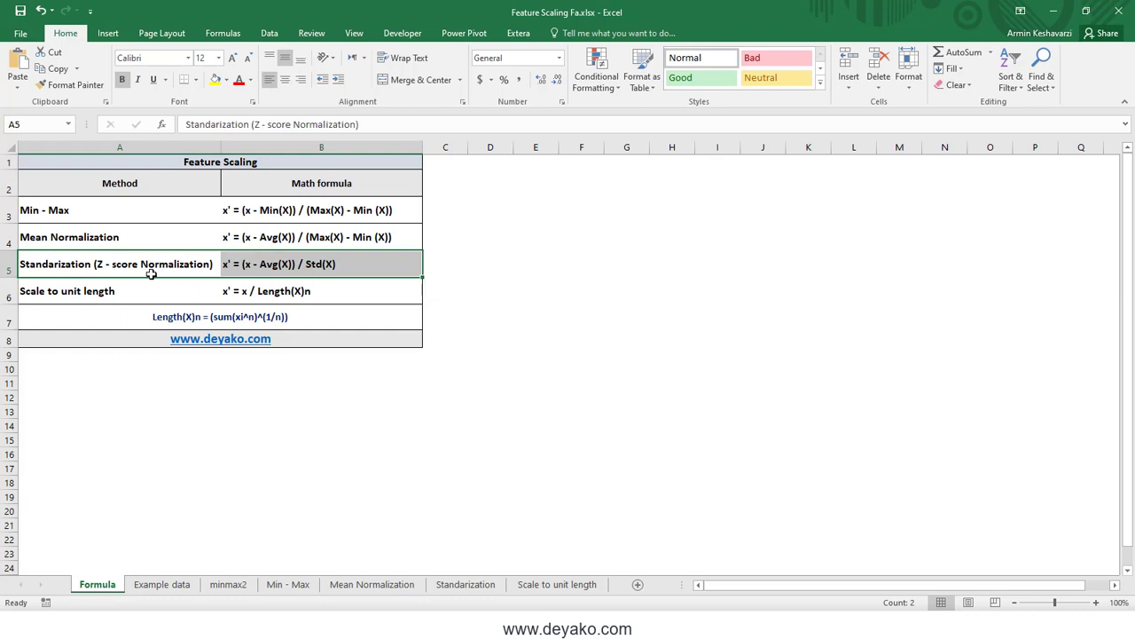
drag(149, 264, 149, 285)
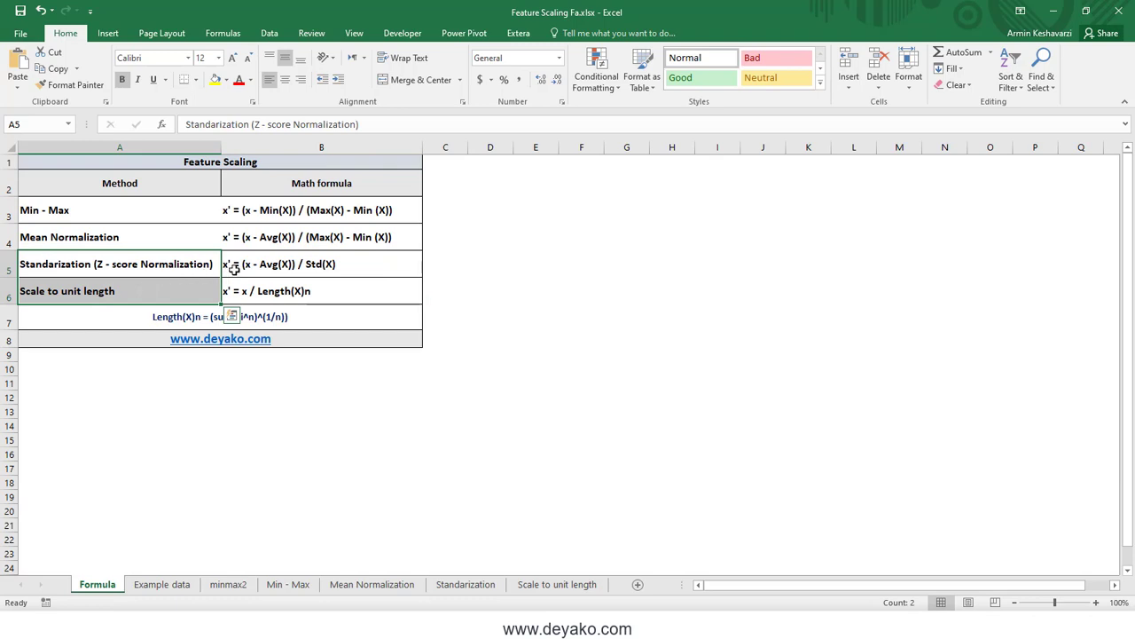
drag(239, 266, 203, 266)
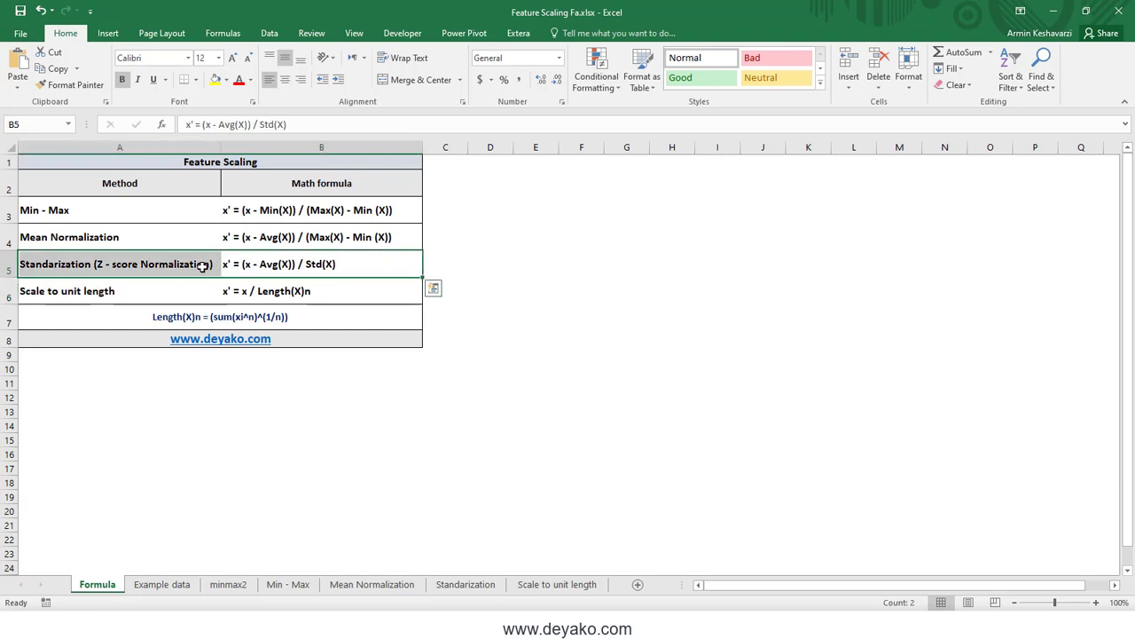
drag(164, 263, 227, 263)
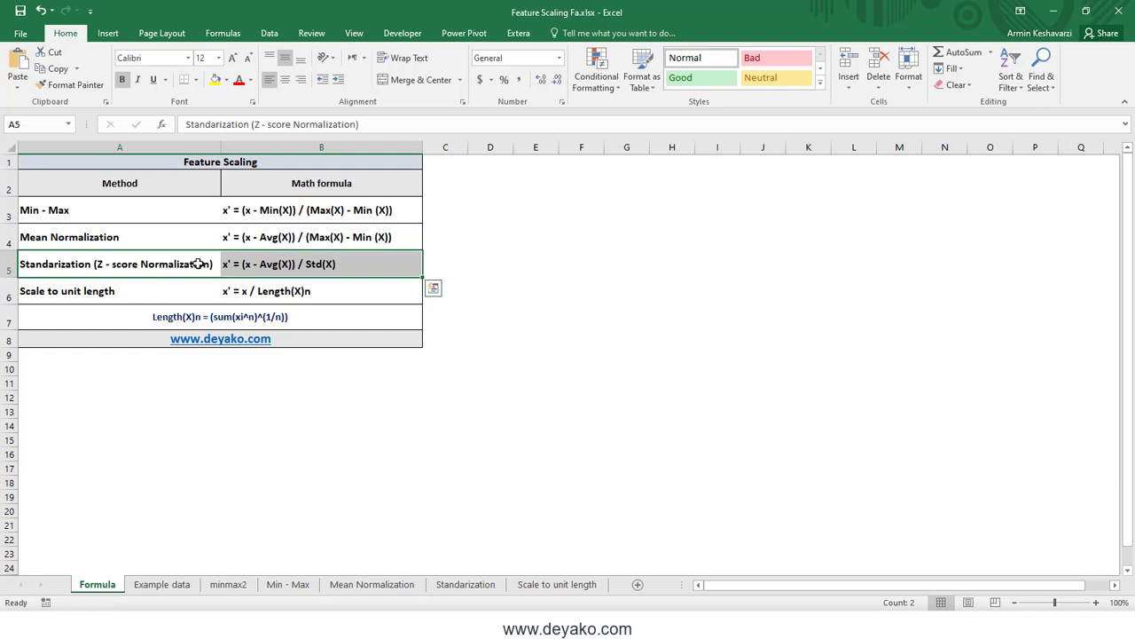
drag(199, 263, 253, 261)
drag(185, 293, 226, 300)
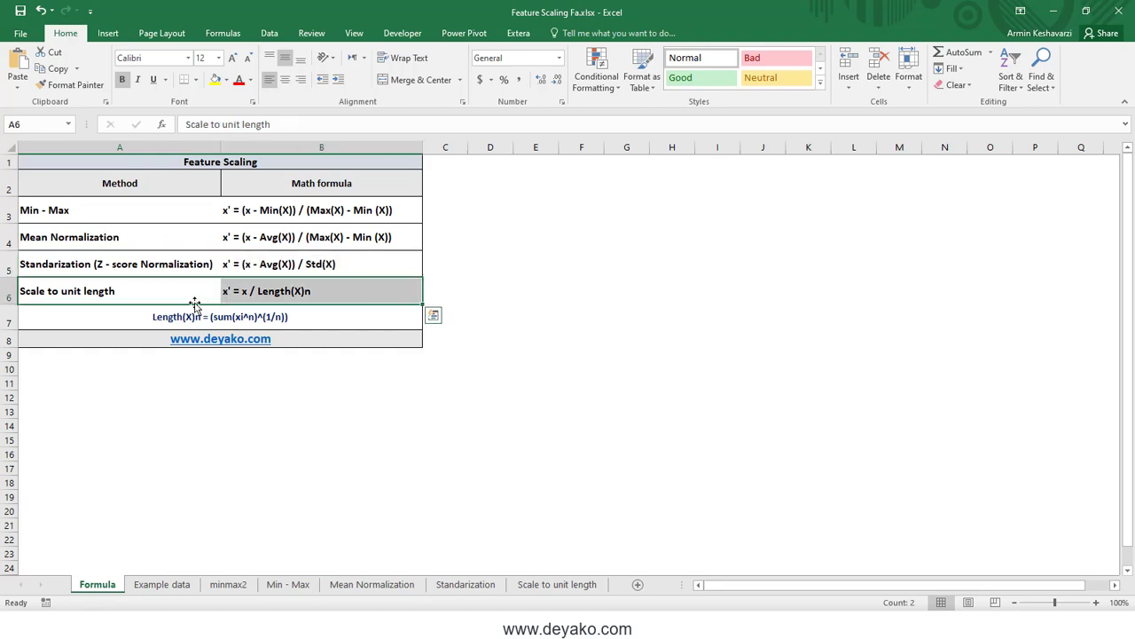
drag(177, 296, 250, 306)
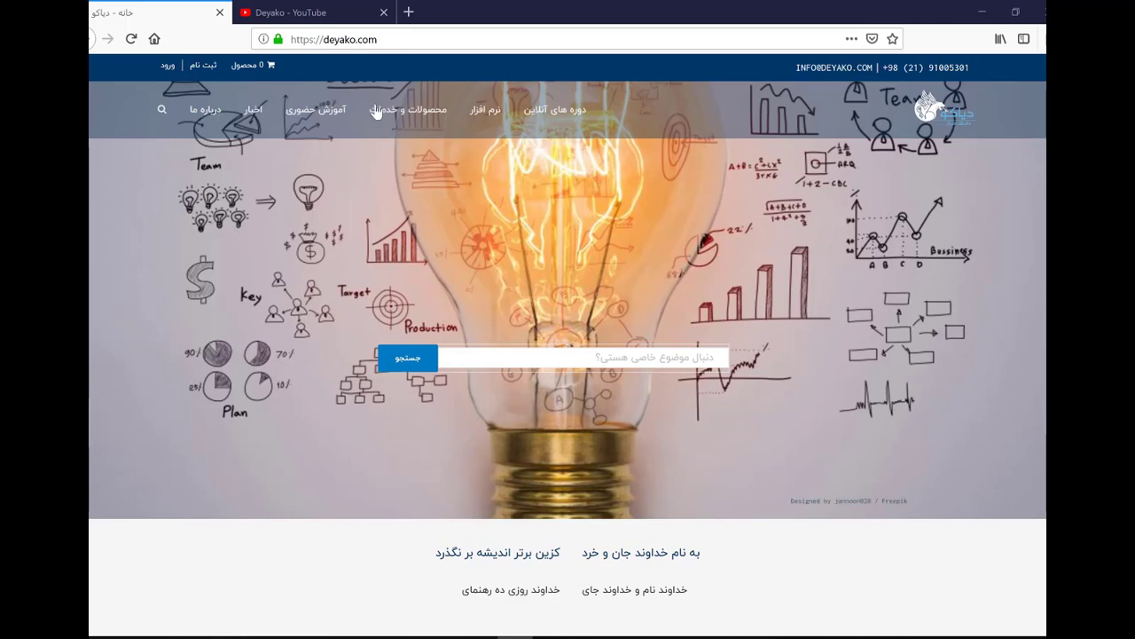
Show the Deyako YouTube channel page, then bring up the Deyako Telegram channel info
click(320, 13)
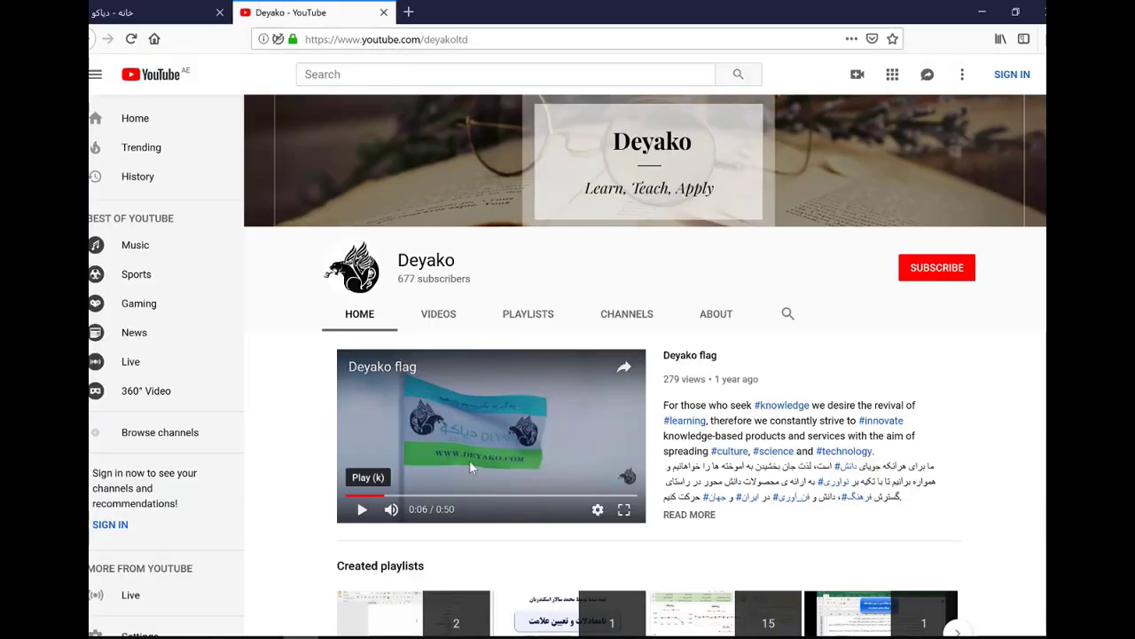
key(alt+Tab)
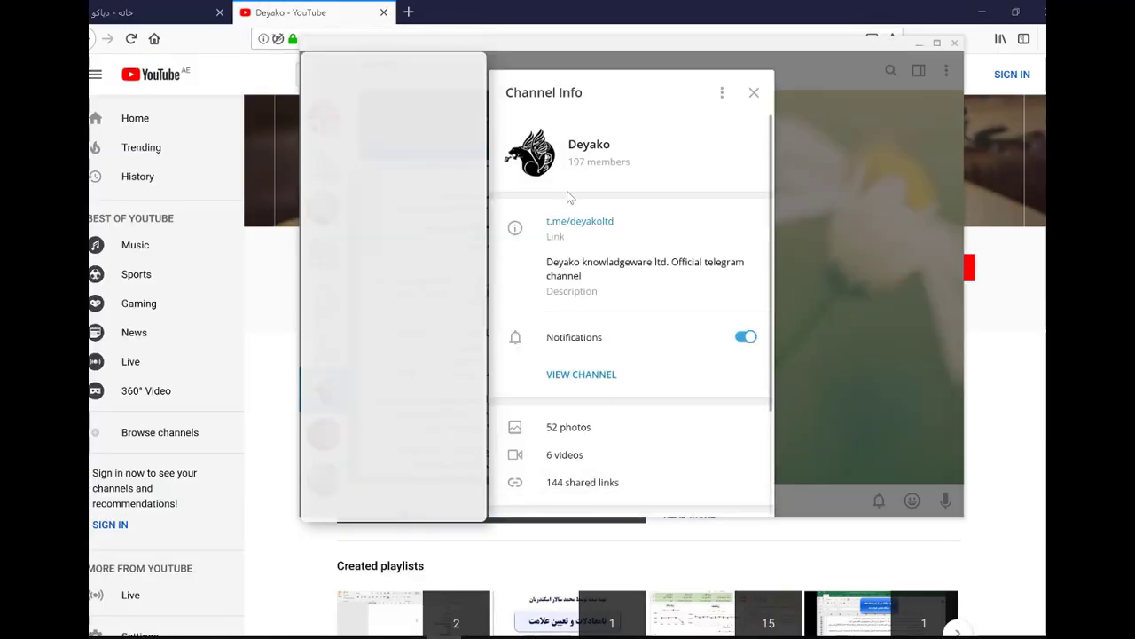